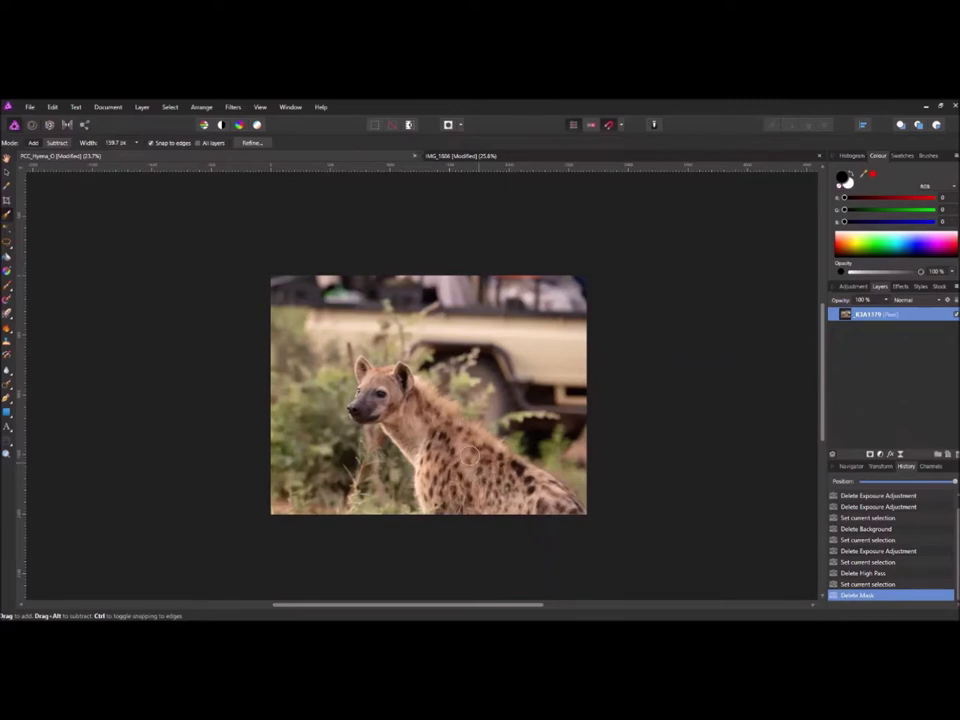
# Select the hyena's body, neck and head roughly with the Selection Brush in Add mode at 159.7 px width
pyautogui.scroll(1, 419, 423)
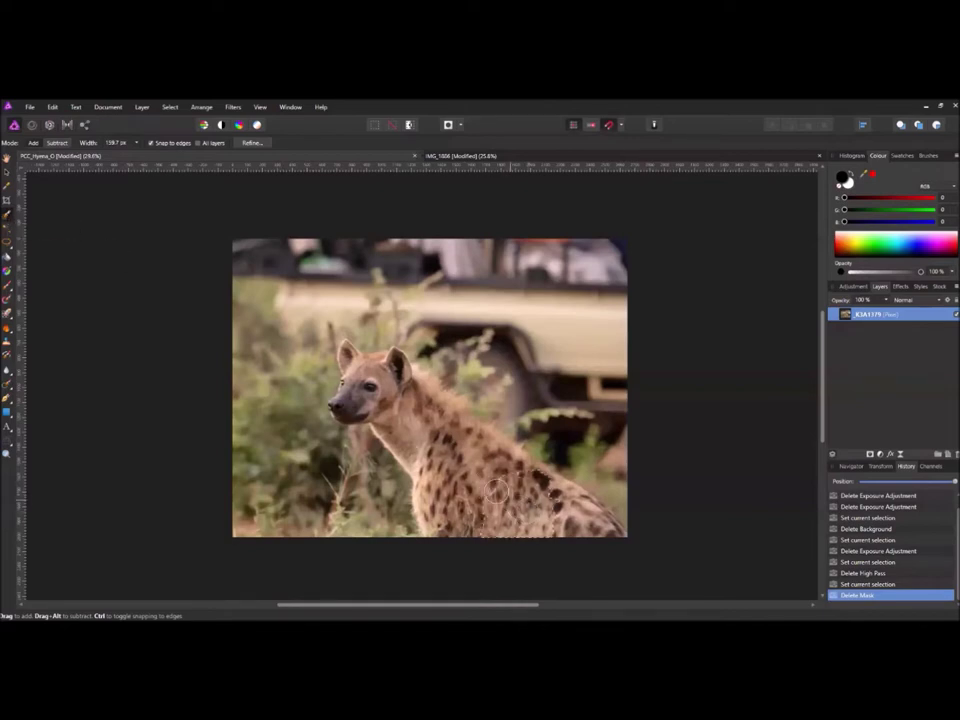
pyautogui.moveTo(496, 491)
pyautogui.mouseDown()
pyautogui.moveTo(415, 410)
pyautogui.moveTo(362, 384)
pyautogui.moveTo(392, 372)
pyautogui.mouseUp()
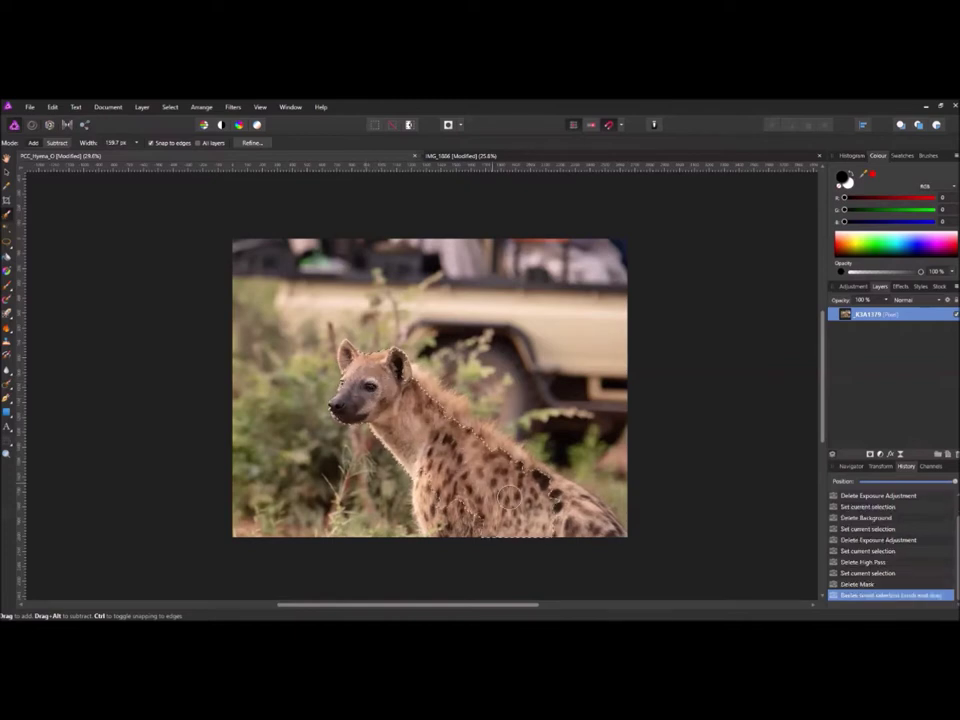
pyautogui.moveTo(530, 503); pyautogui.dragTo(602, 539)
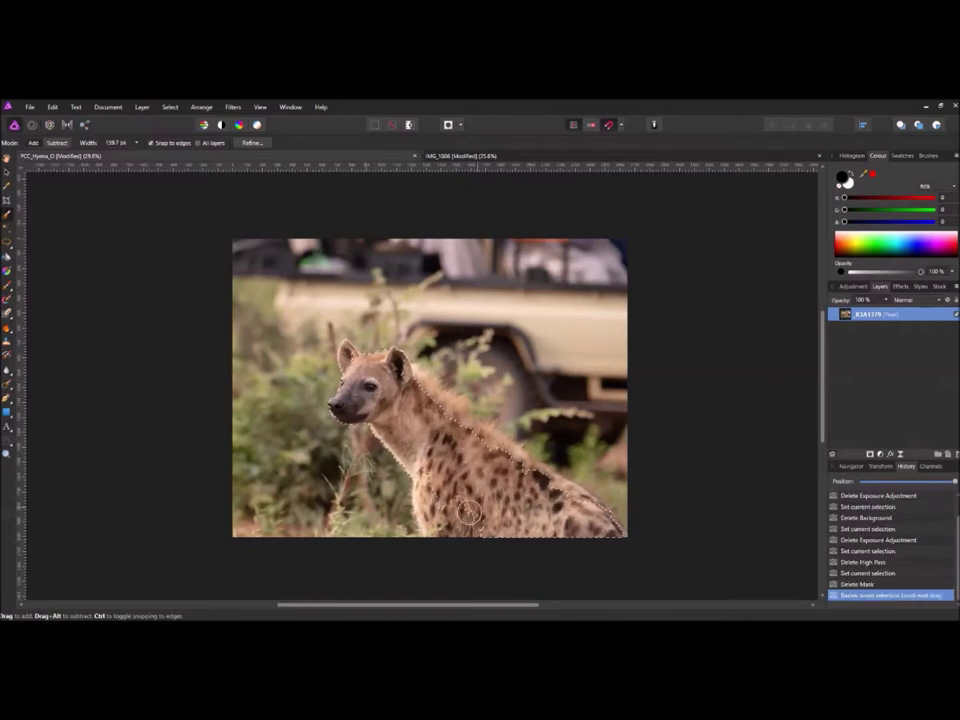
pyautogui.moveTo(469, 513)
pyautogui.mouseDown()
pyautogui.moveTo(451, 525)
pyautogui.moveTo(439, 482)
pyautogui.mouseUp()
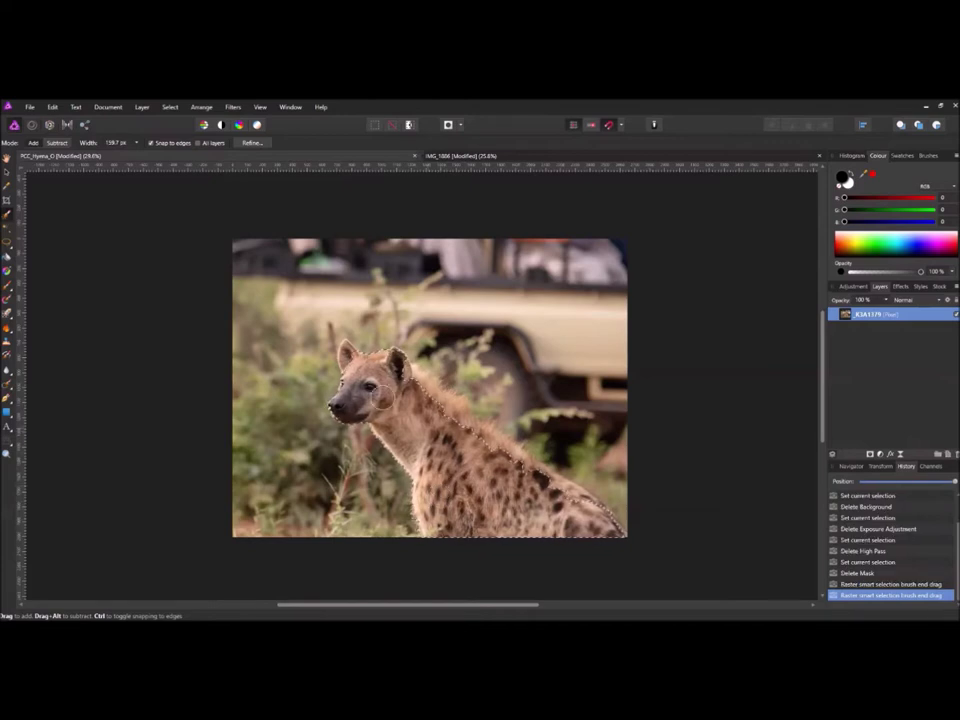
# Extend the selection over the ear, the mane along the back and the rump corner with a selection brush of about 60 px
pyautogui.scroll(4, 382, 392)
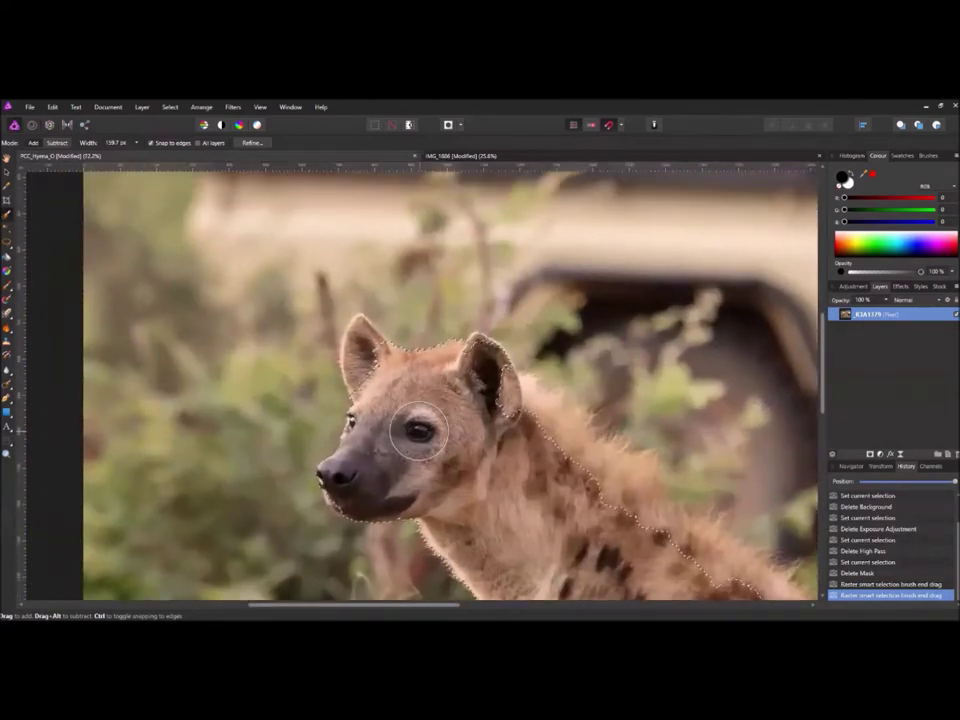
pyautogui.press('[')
pyautogui.press('[')
pyautogui.press('[')
pyautogui.press('[')
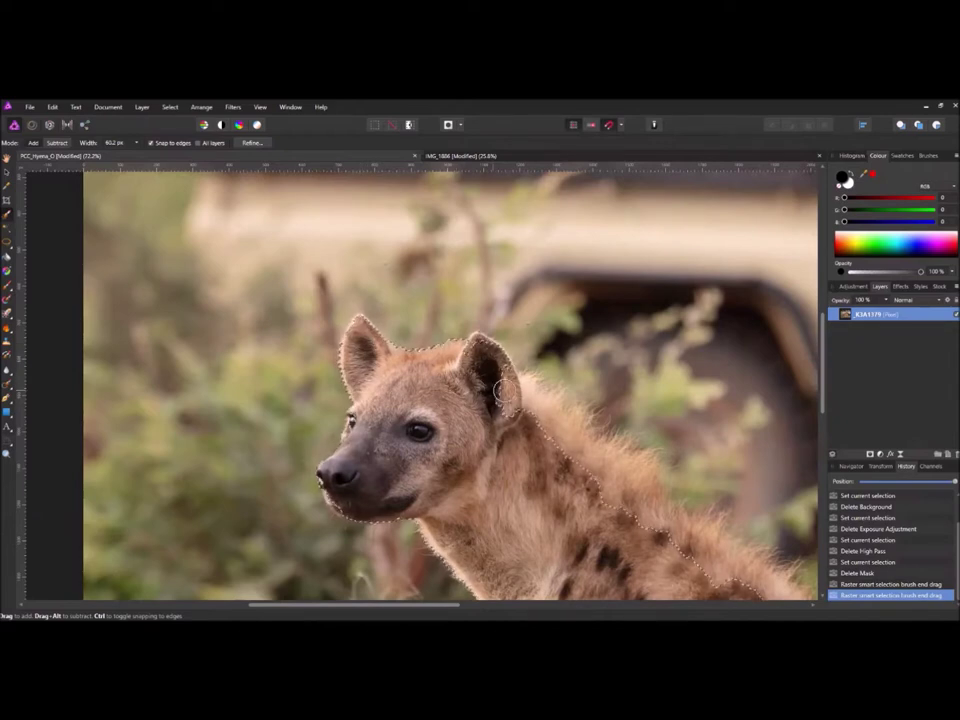
pyautogui.moveTo(500, 392)
pyautogui.mouseDown()
pyautogui.moveTo(490, 345)
pyautogui.moveTo(610, 450)
pyautogui.moveTo(679, 535)
pyautogui.moveTo(758, 585)
pyautogui.mouseUp()
pyautogui.moveTo(471, 439); pyautogui.dragTo(125, 219)
pyautogui.moveTo(482, 429); pyautogui.dragTo(538, 455)
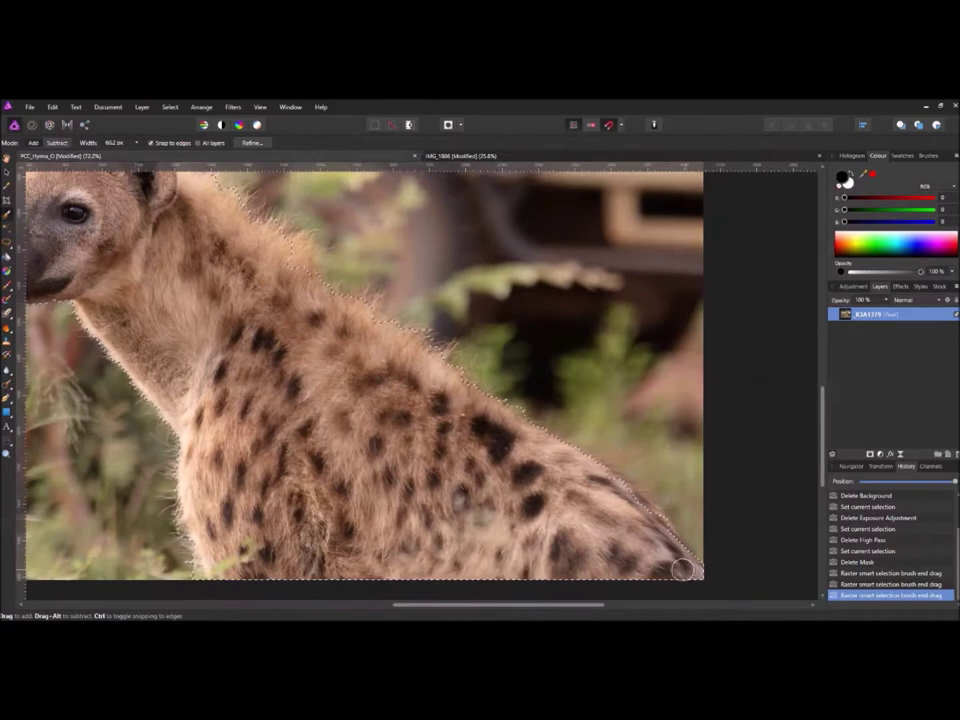
pyautogui.moveTo(682, 570); pyautogui.dragTo(693, 573)
pyautogui.moveTo(244, 398); pyautogui.dragTo(409, 472)
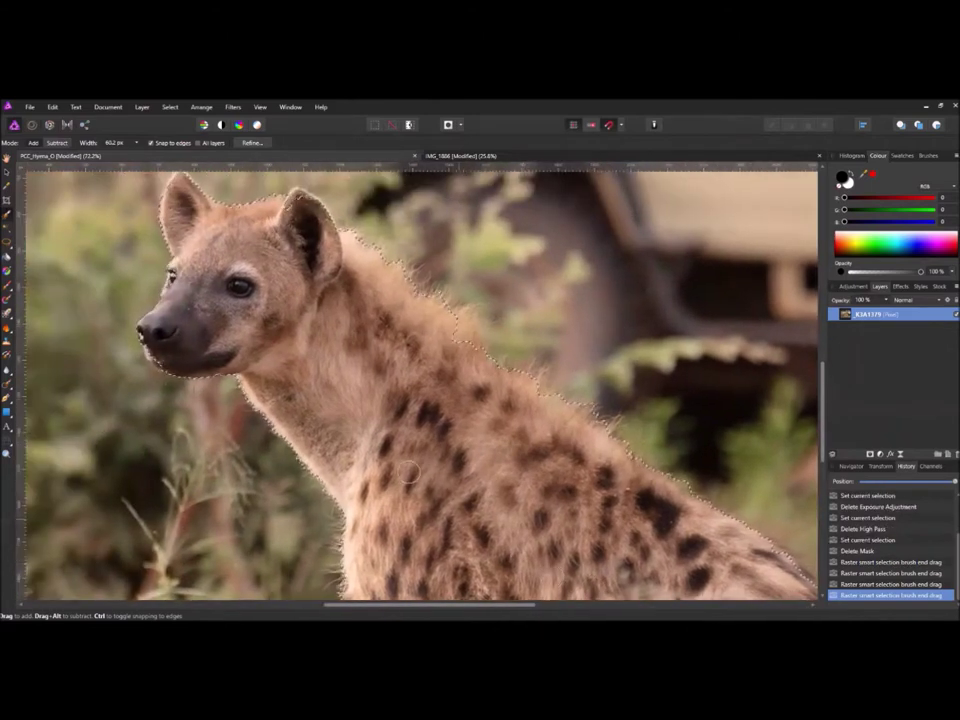
# Complete the selection around the nose and muzzle, and remove the spilled background area beneath the chin from it
pyautogui.scroll(4, 242, 349)
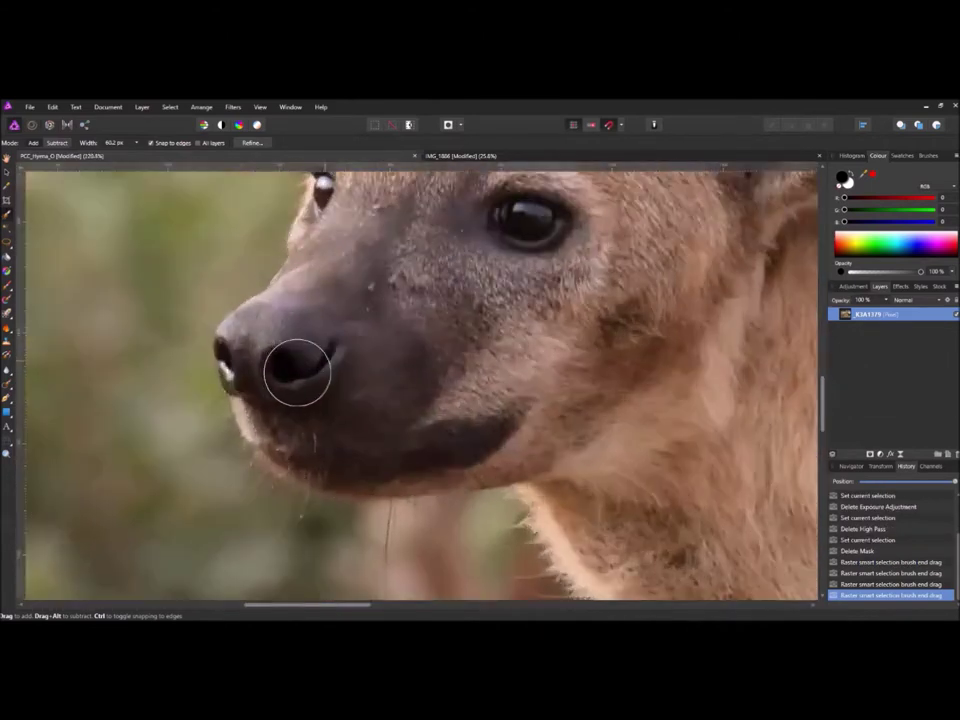
pyautogui.moveTo(297, 372)
pyautogui.mouseDown()
pyautogui.moveTo(279, 360)
pyautogui.moveTo(261, 401)
pyautogui.moveTo(324, 453)
pyautogui.moveTo(476, 456)
pyautogui.moveTo(512, 441)
pyautogui.moveTo(493, 429)
pyautogui.mouseUp()
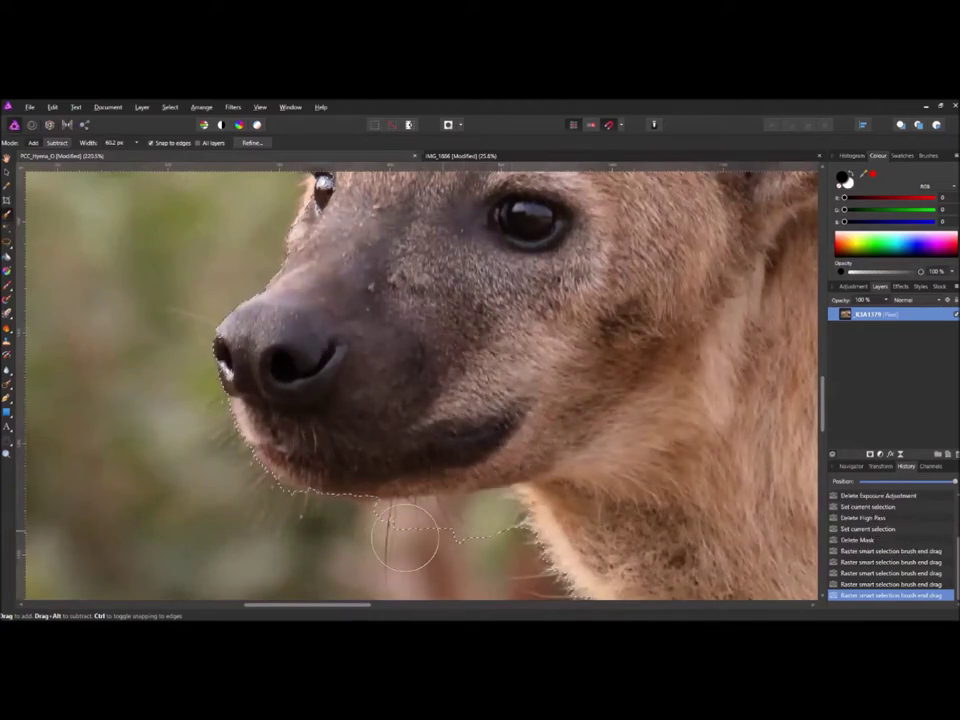
pyautogui.moveTo(388, 542)
pyautogui.mouseDown()
pyautogui.moveTo(469, 535)
pyautogui.moveTo(463, 525)
pyautogui.mouseUp()
pyautogui.scroll(-3, 509, 418)
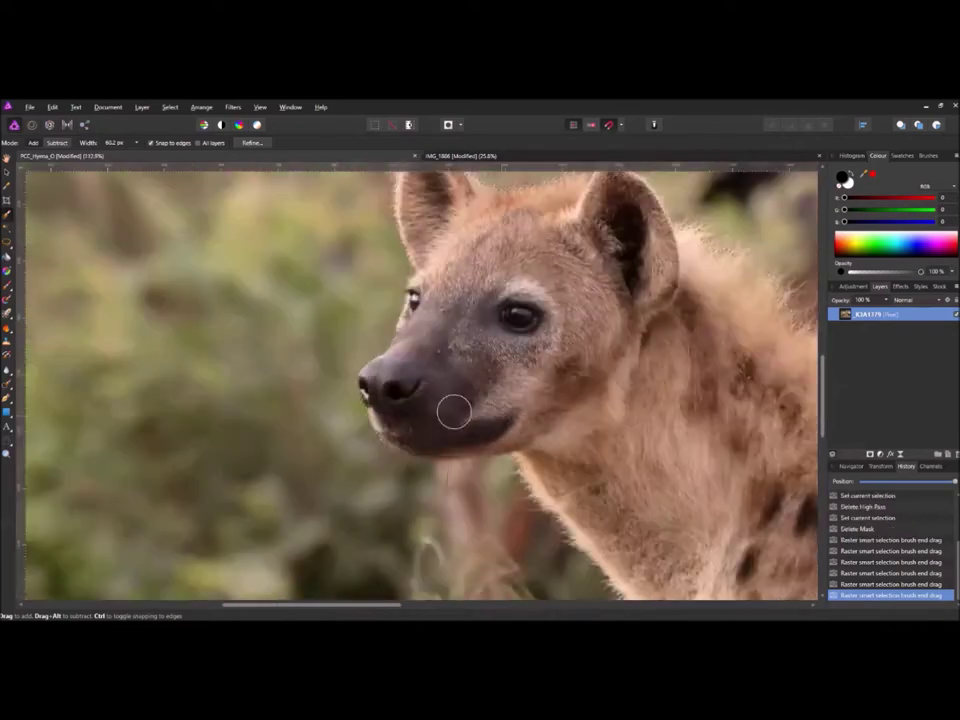
pyautogui.scroll(-5, 453, 412)
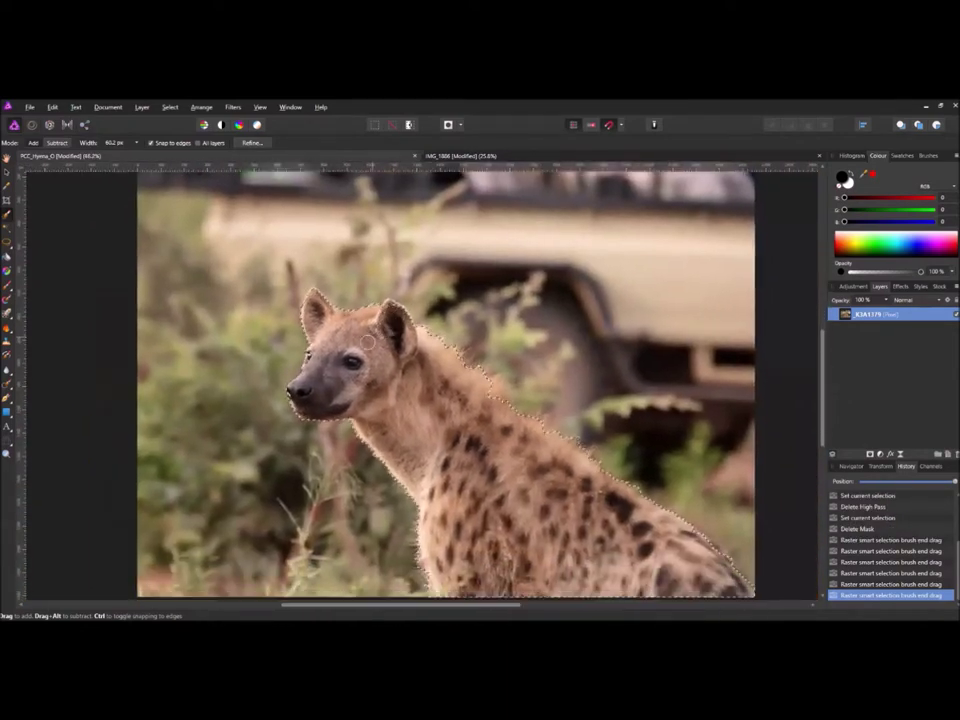
# Open selection refinement and brush the fur edge down the chest with the Matte adjustment brush at 114 px
pyautogui.click(251, 143)
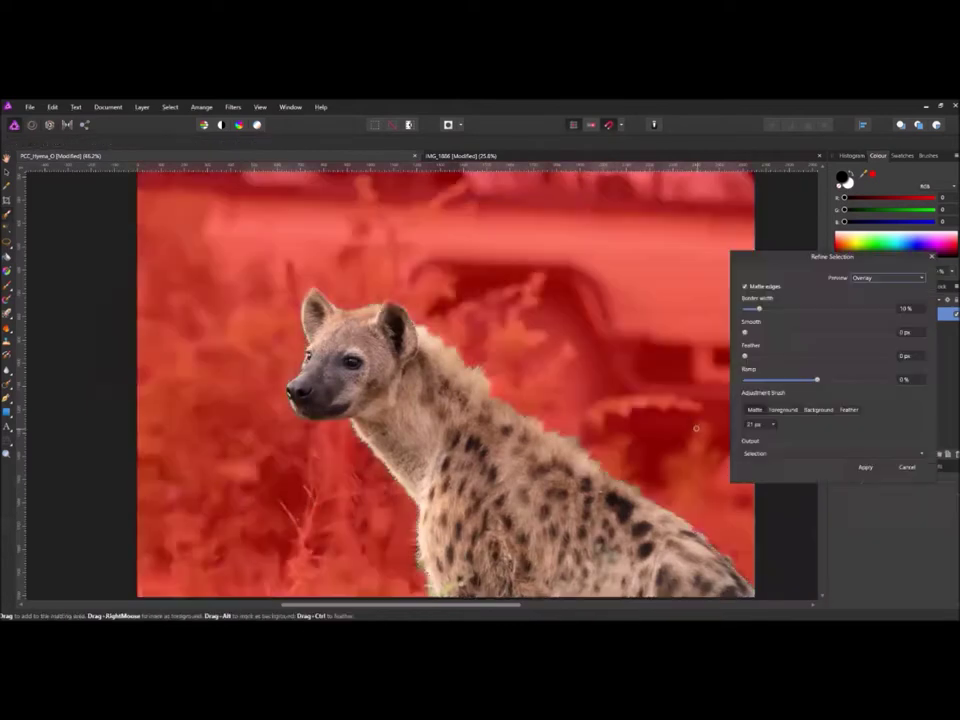
pyautogui.scroll(5, 448, 411)
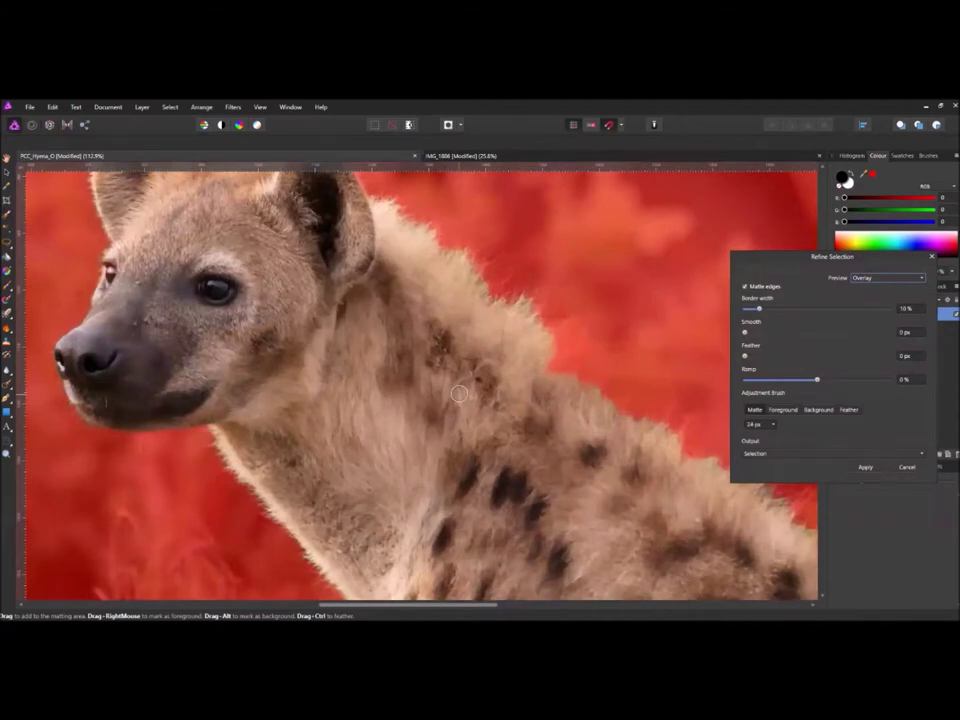
pyautogui.press(']')
pyautogui.press(']')
pyautogui.press(']')
pyautogui.press(']')
pyautogui.scroll(-4, 323, 413)
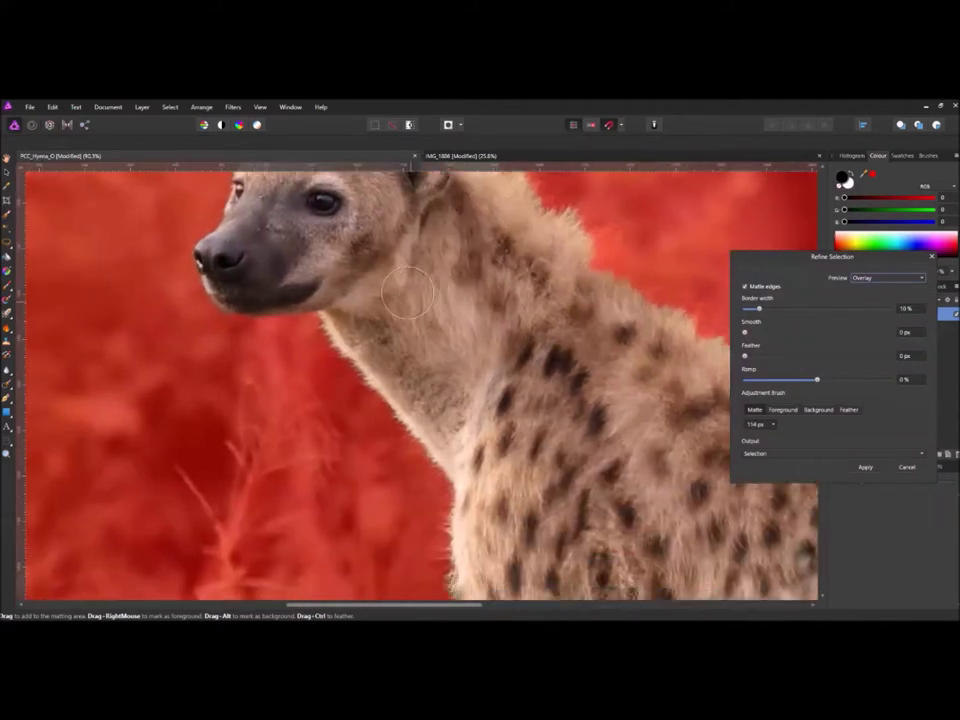
pyautogui.scroll(6, 418, 428)
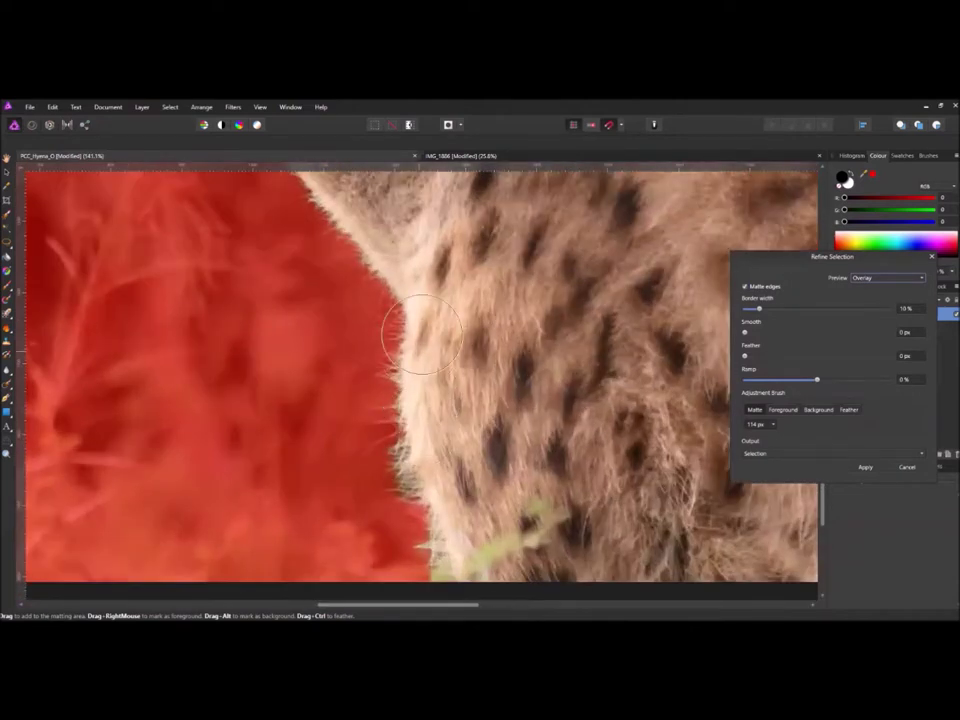
pyautogui.moveTo(421, 335)
pyautogui.mouseDown()
pyautogui.moveTo(392, 365)
pyautogui.moveTo(429, 574)
pyautogui.mouseUp()
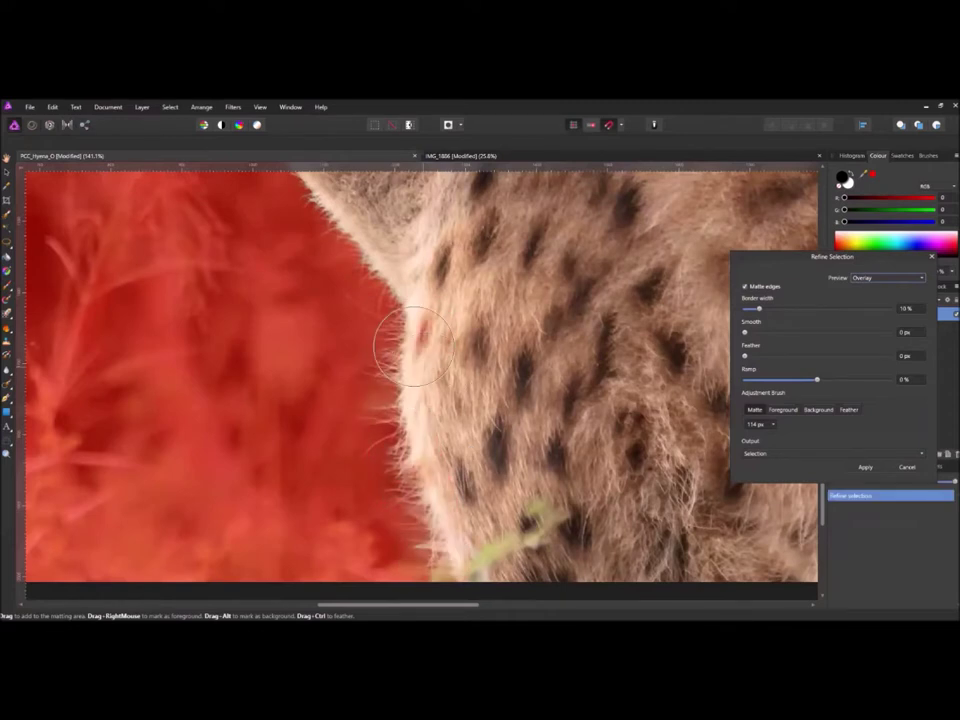
pyautogui.moveTo(441, 315); pyautogui.dragTo(449, 347)
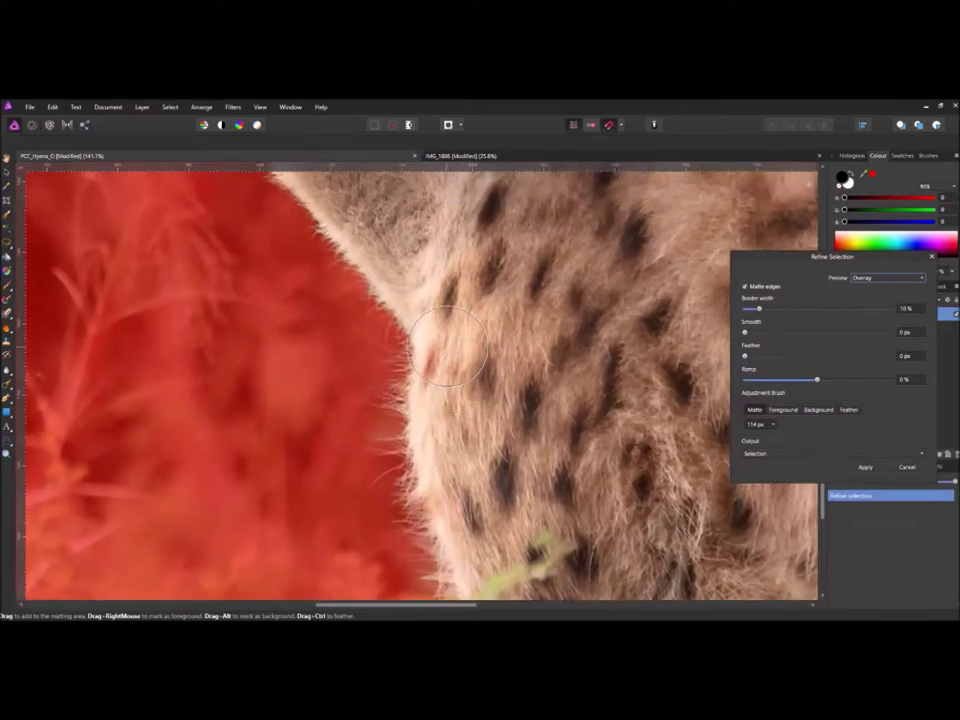
# Restore the chest patch with the Foreground adjustment brush and refine the fur edge along the throat and lower jaw
pyautogui.click(783, 410)
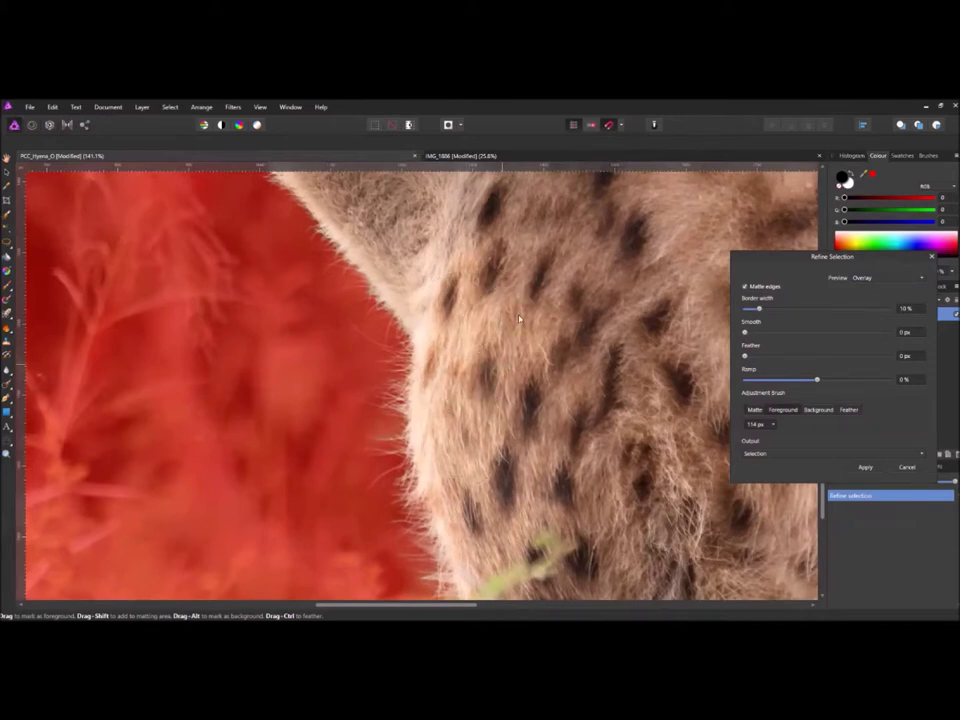
pyautogui.moveTo(385, 205); pyautogui.dragTo(548, 428)
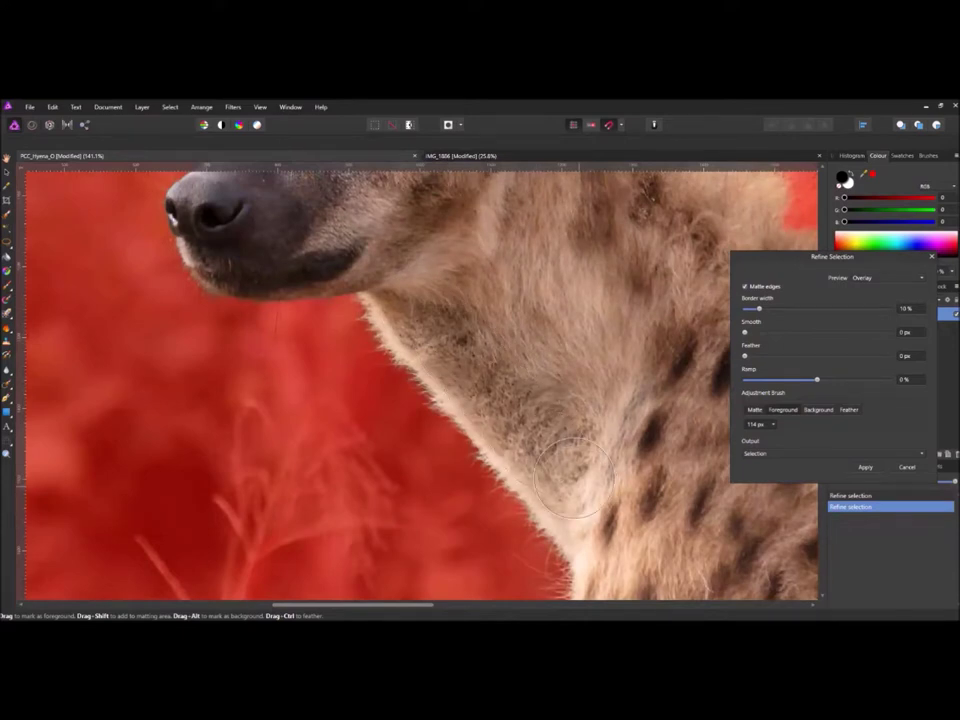
pyautogui.click(513, 387)
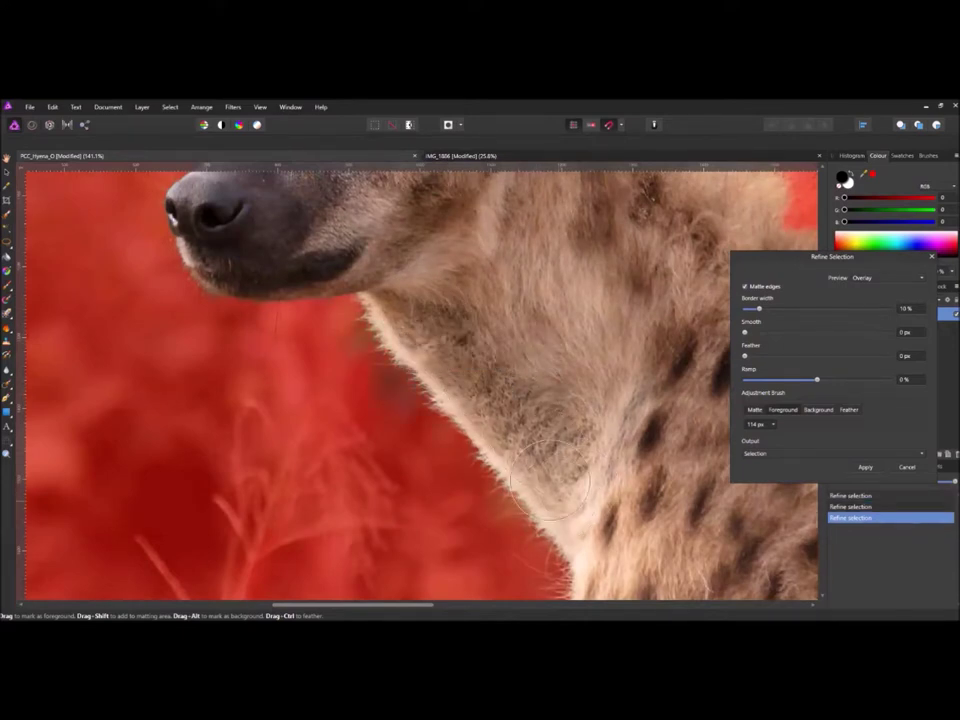
pyautogui.moveTo(433, 259); pyautogui.dragTo(592, 390)
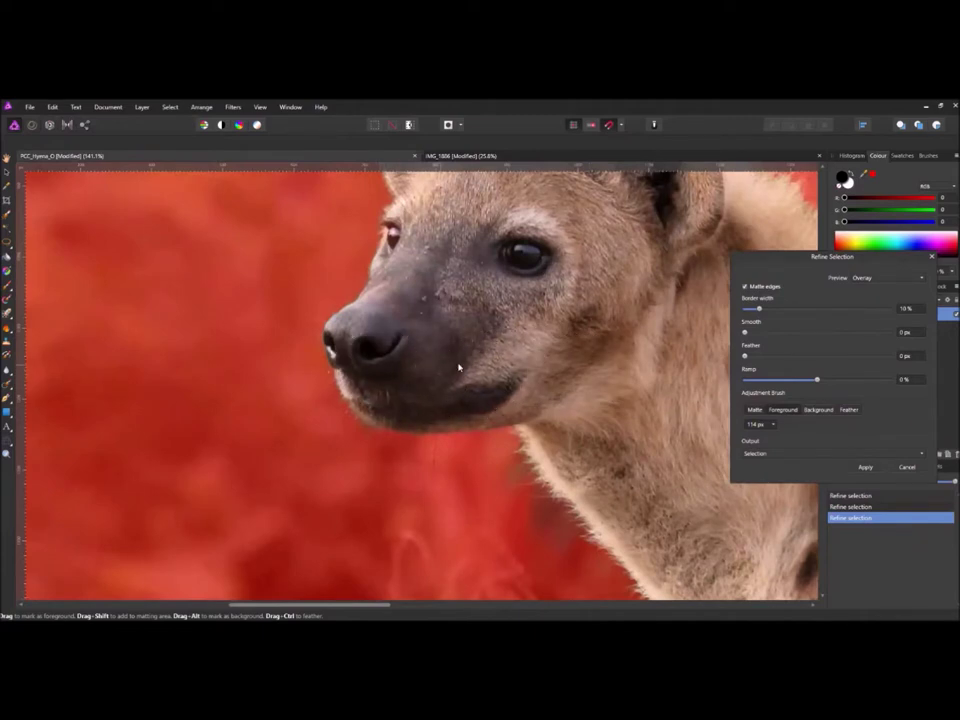
pyautogui.click(459, 368)
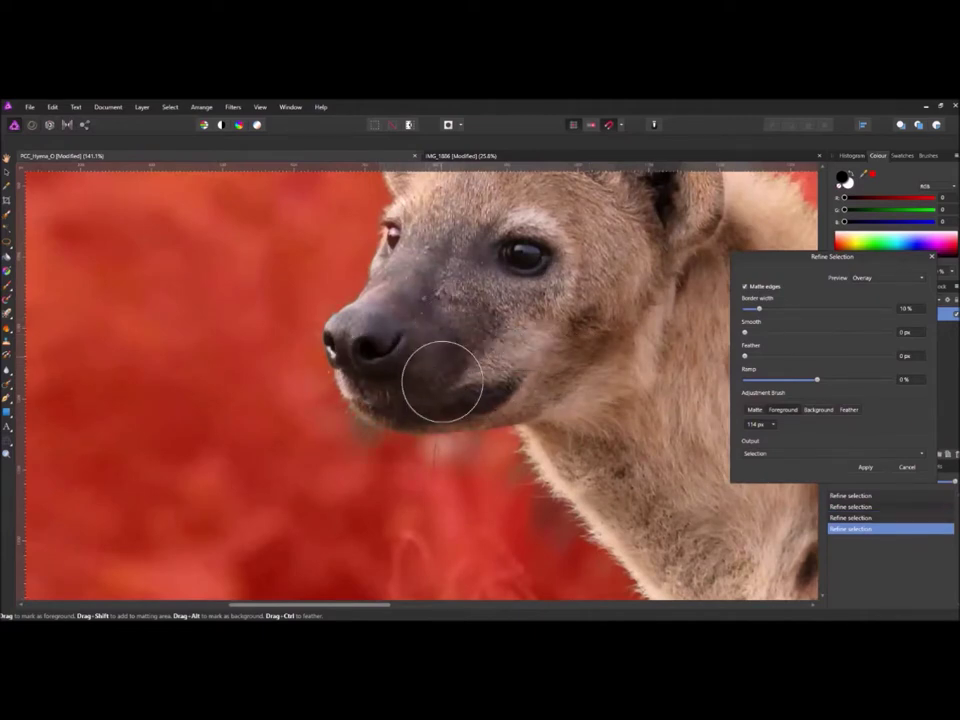
# Paint the leftover background below the hyena's chin with the Background adjustment brush
pyautogui.click(818, 410)
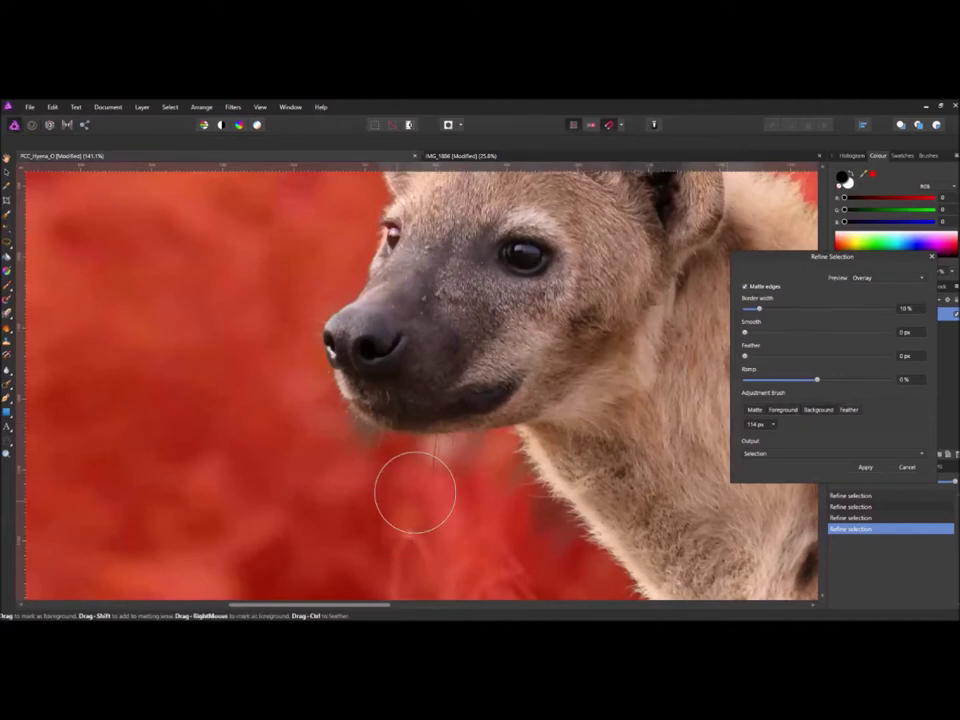
pyautogui.click(465, 510)
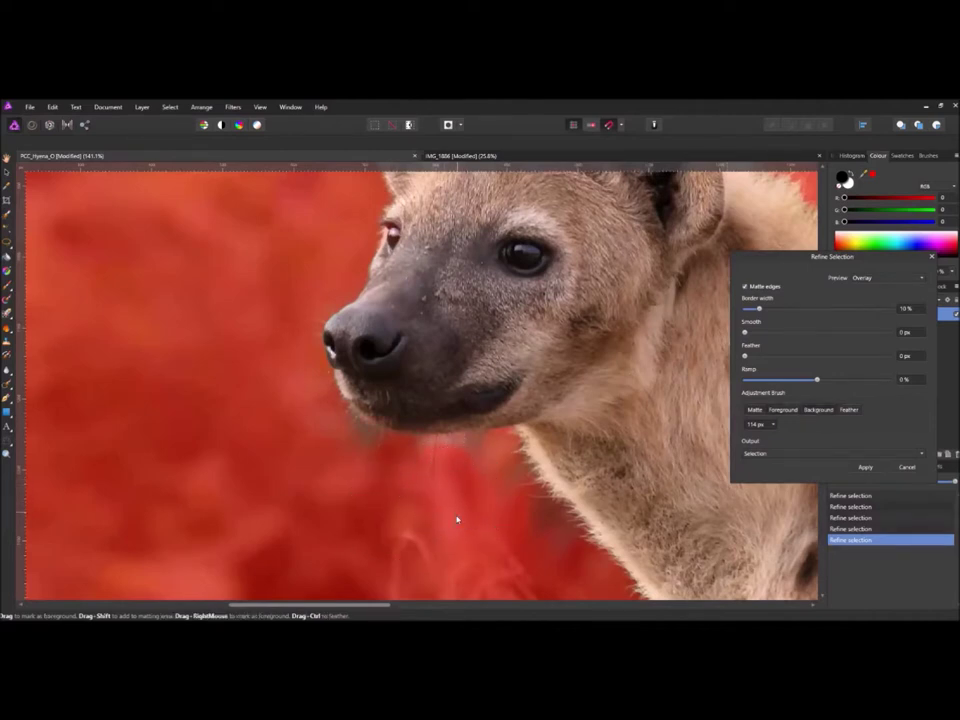
pyautogui.moveTo(396, 364); pyautogui.dragTo(379, 478)
pyautogui.scroll(1, 379, 478)
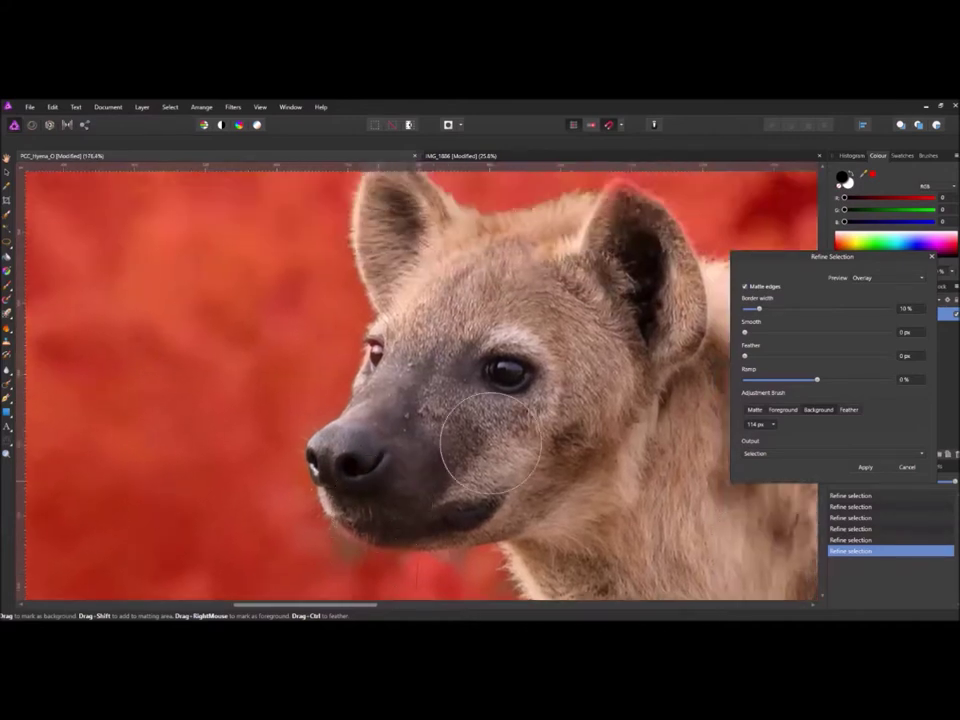
# Mark the hyena's far eye area as foreground, and restore the tip of the far ear with a 31 px Foreground brush
pyautogui.click(782, 410)
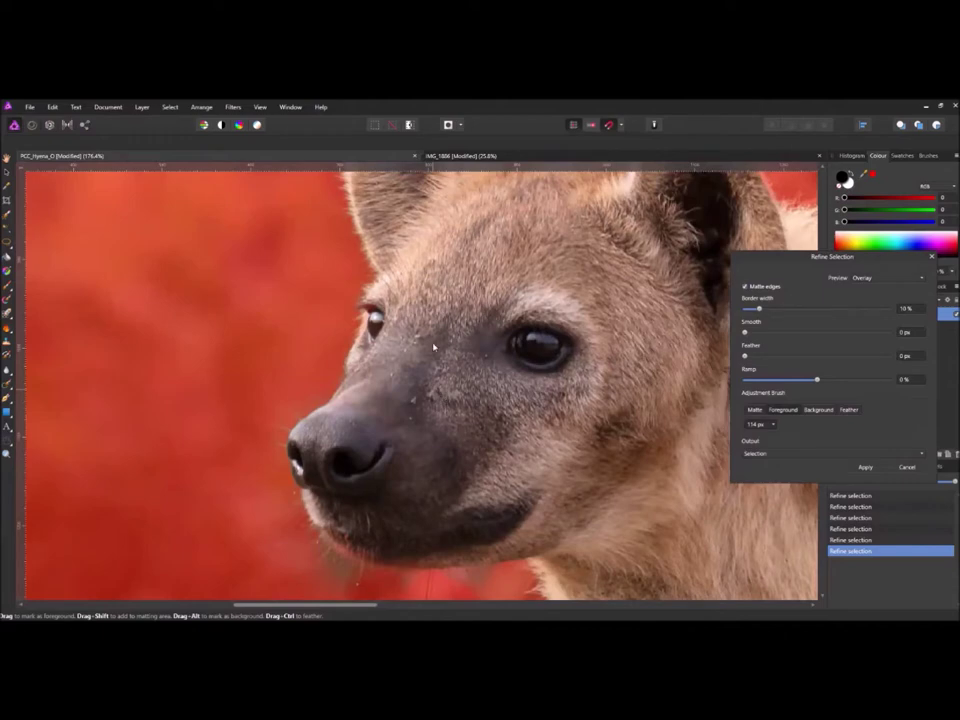
pyautogui.moveTo(425, 353); pyautogui.dragTo(370, 500)
pyautogui.scroll(1, 370, 500)
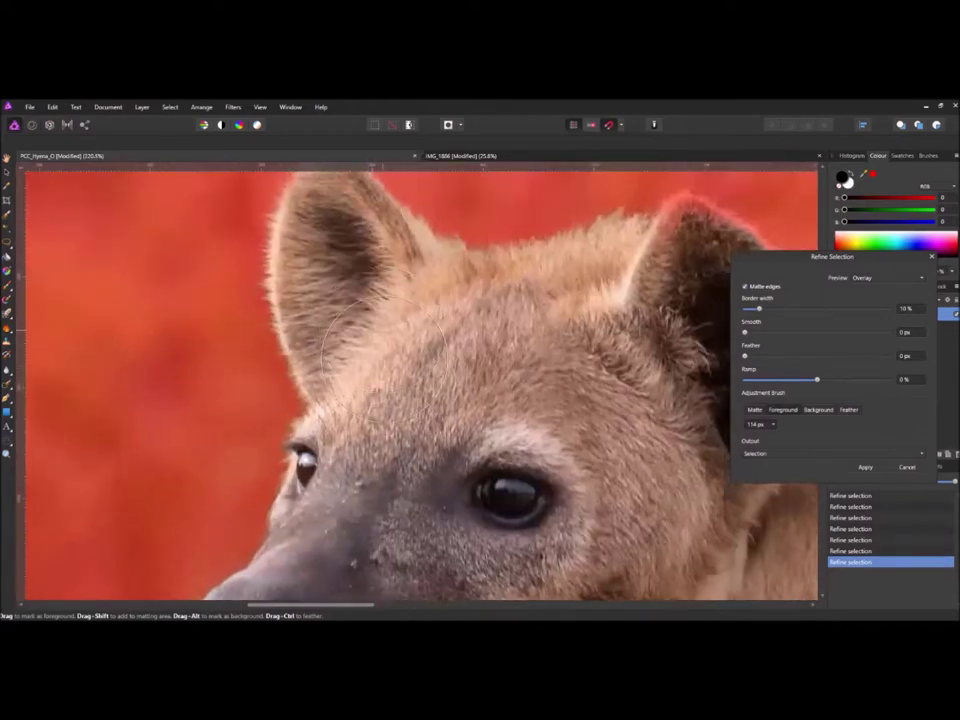
pyautogui.scroll(2, 388, 380)
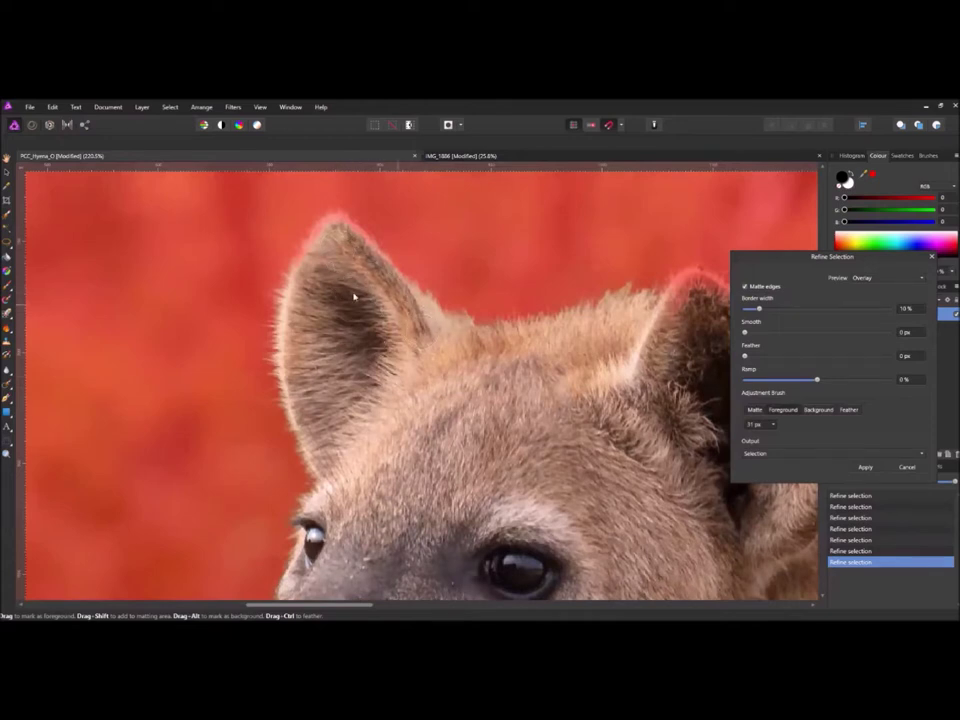
pyautogui.click(333, 237)
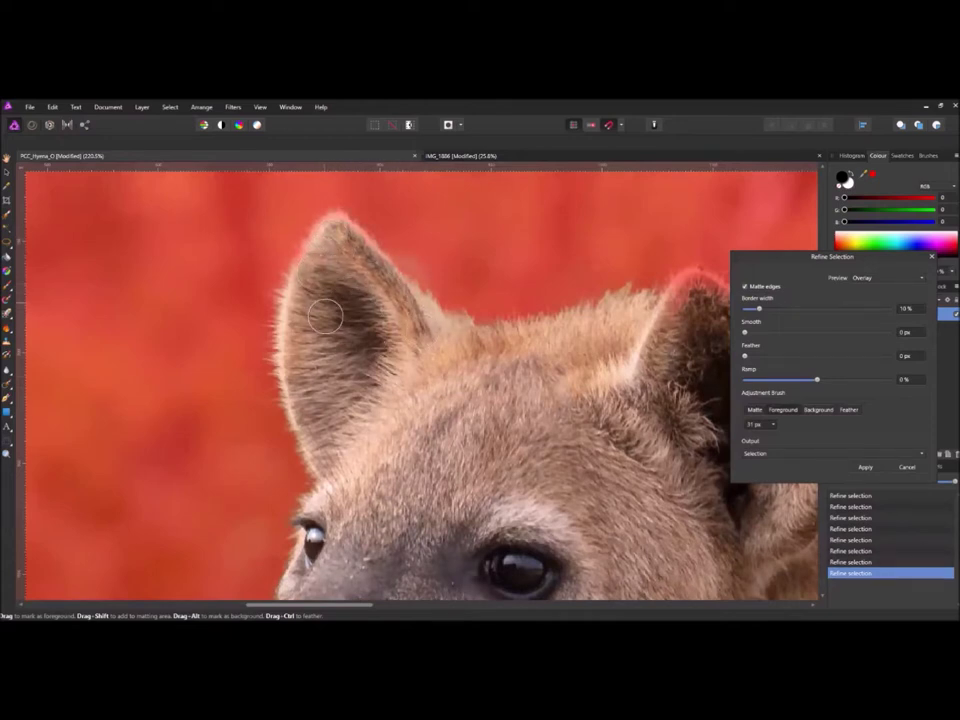
pyautogui.click(343, 228)
# Mark the fur on the crown between the two ears as foreground with the 31 px adjustment brush
pyautogui.moveTo(530, 358); pyautogui.dragTo(367, 383)
pyautogui.scroll(1, 318, 367)
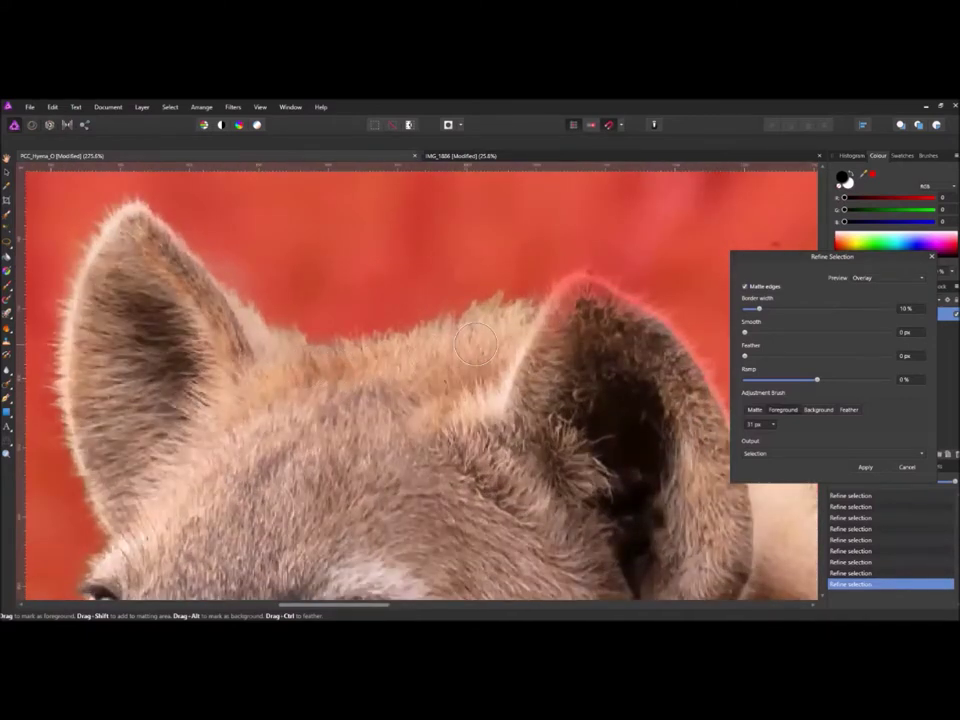
pyautogui.click(365, 392)
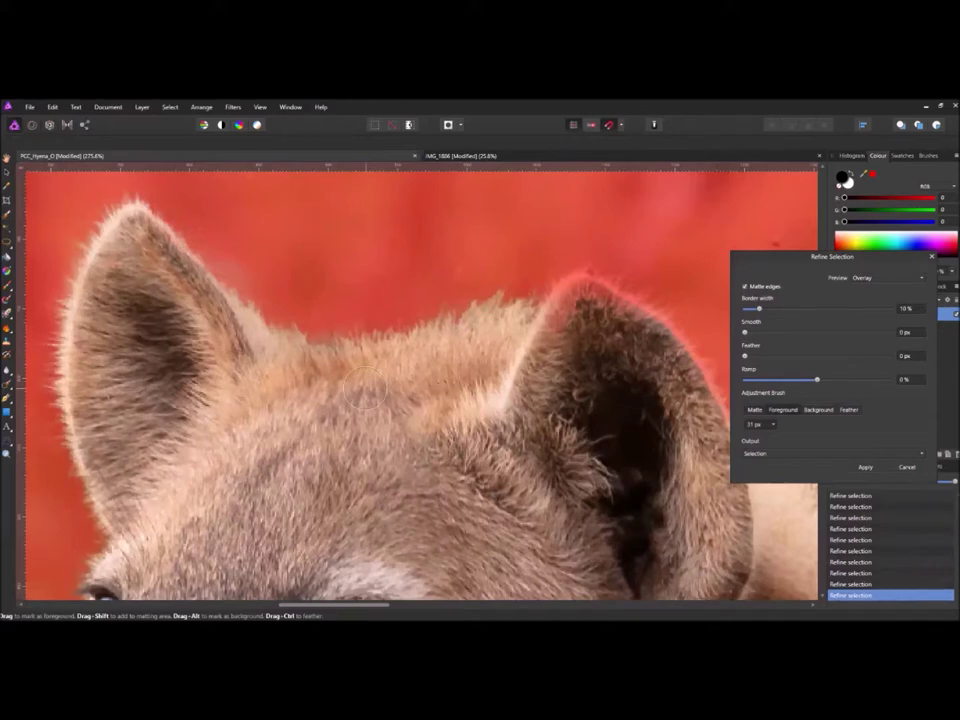
pyautogui.moveTo(401, 384); pyautogui.dragTo(335, 359)
pyautogui.scroll(-1, 358, 362)
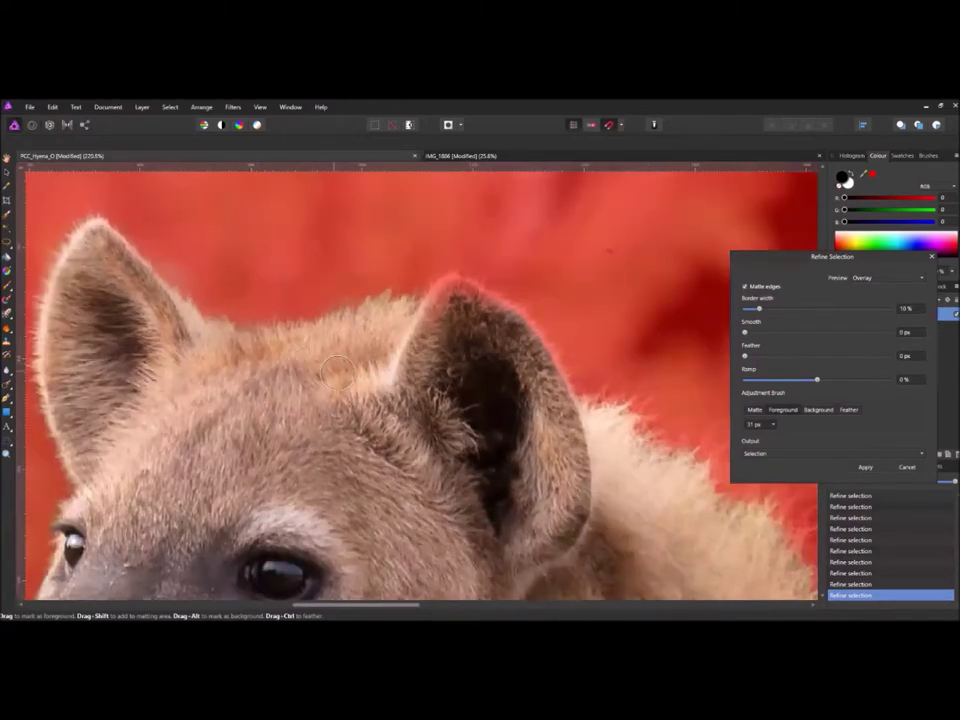
# Refine the fur edge along the mane and back with the Matte adjustment brush at 54 px
pyautogui.moveTo(500, 420); pyautogui.dragTo(140, 270)
pyautogui.moveTo(204, 225); pyautogui.dragTo(360, 441)
pyautogui.moveTo(330, 345); pyautogui.dragTo(469, 411)
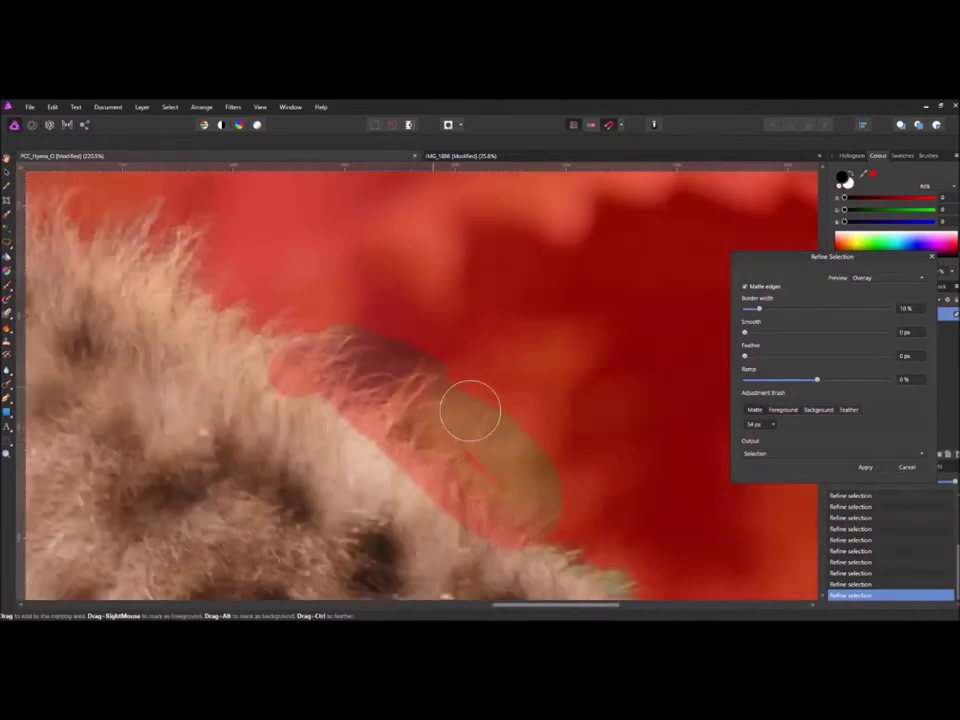
pyautogui.scroll(-1, 371, 365)
pyautogui.scroll(1, 371, 365)
pyautogui.scroll(-3, 334, 364)
pyautogui.moveTo(250, 300); pyautogui.dragTo(600, 440)
pyautogui.moveTo(302, 343); pyautogui.dragTo(650, 420)
# Refine the edge around the hyena's mouth and chin with the 54 px Matte adjustment brush, and restore the nose with the Foreground brush
pyautogui.scroll(4, 279, 345)
pyautogui.click(818, 410)
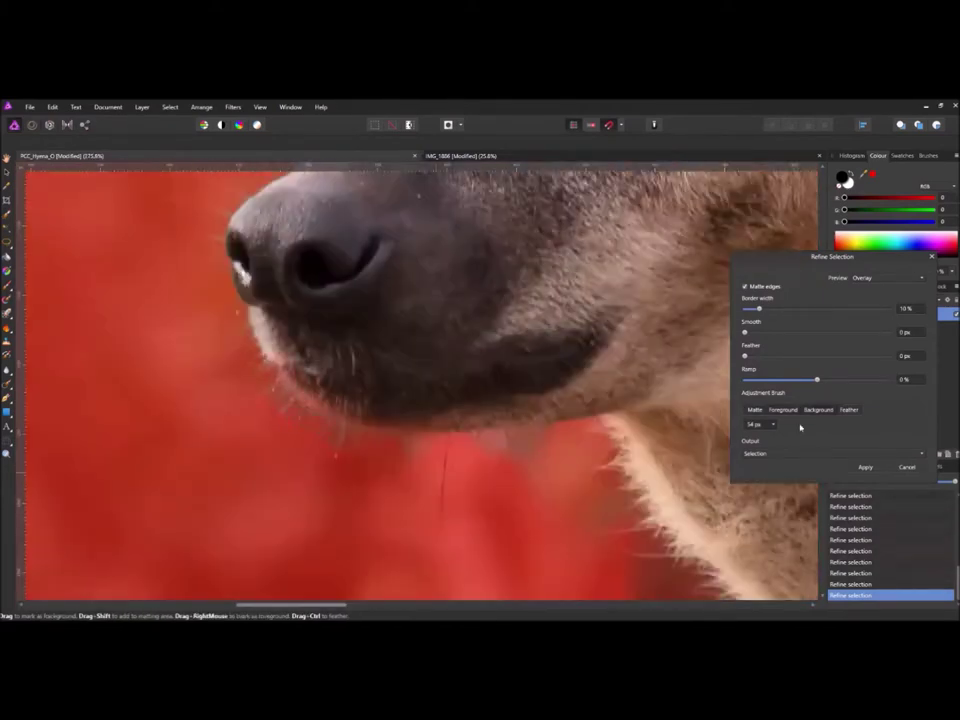
pyautogui.click(755, 410)
pyautogui.moveTo(420, 495); pyautogui.dragTo(397, 461)
pyautogui.scroll(-1, 396, 461)
pyautogui.moveTo(317, 279)
pyautogui.mouseDown()
pyautogui.moveTo(289, 274)
pyautogui.moveTo(285, 300)
pyautogui.mouseUp()
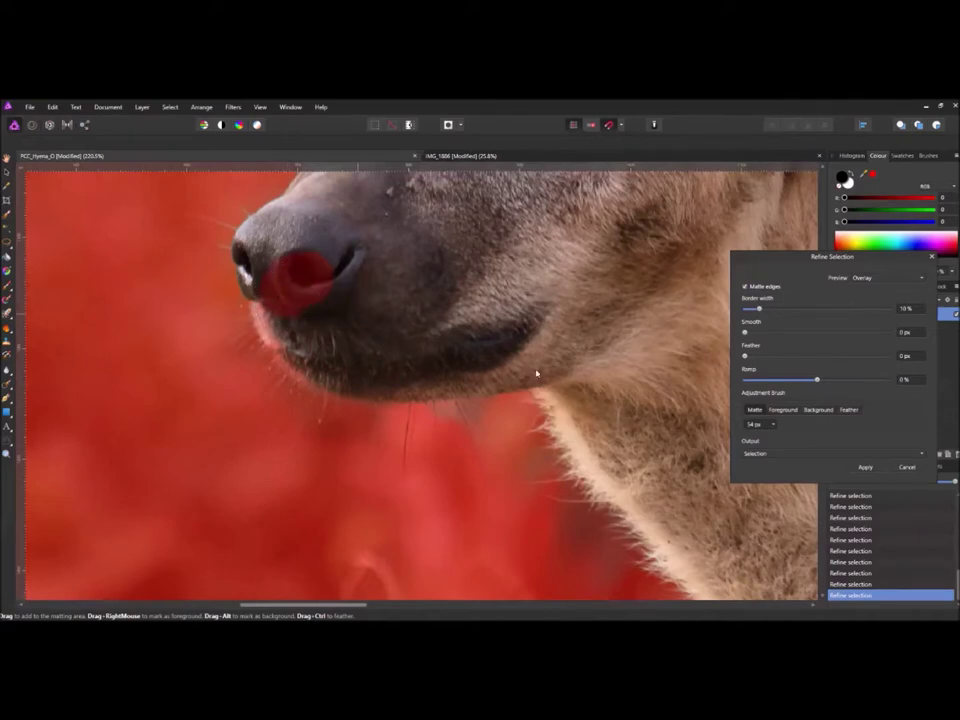
pyautogui.click(785, 410)
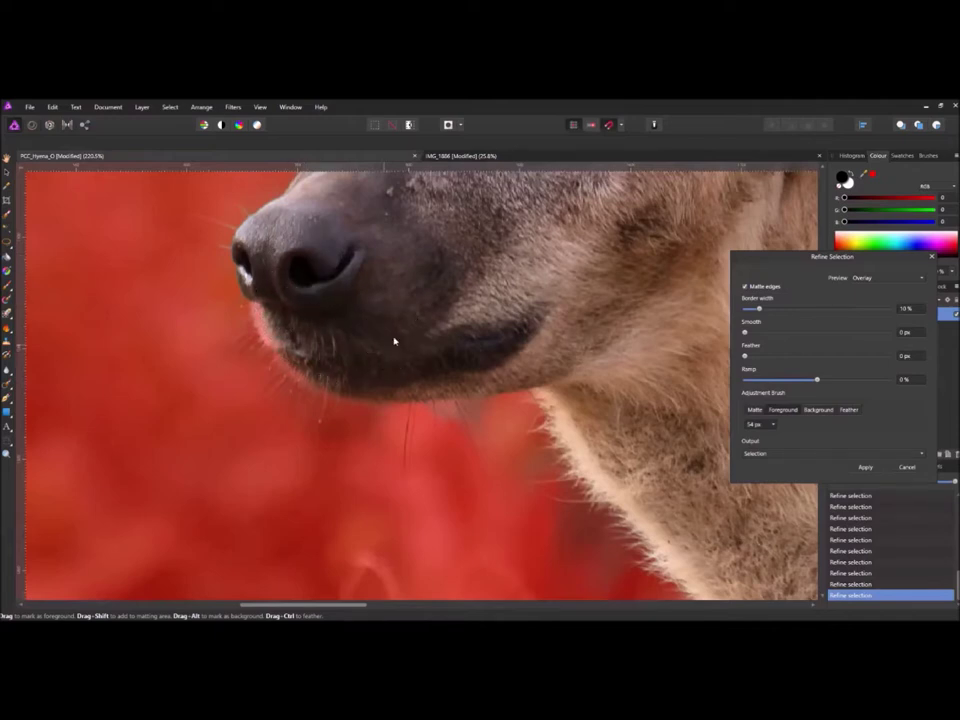
# Check the hyena's overlay outline and apply the refinement with its output as a selection
pyautogui.scroll(-5, 374, 304)
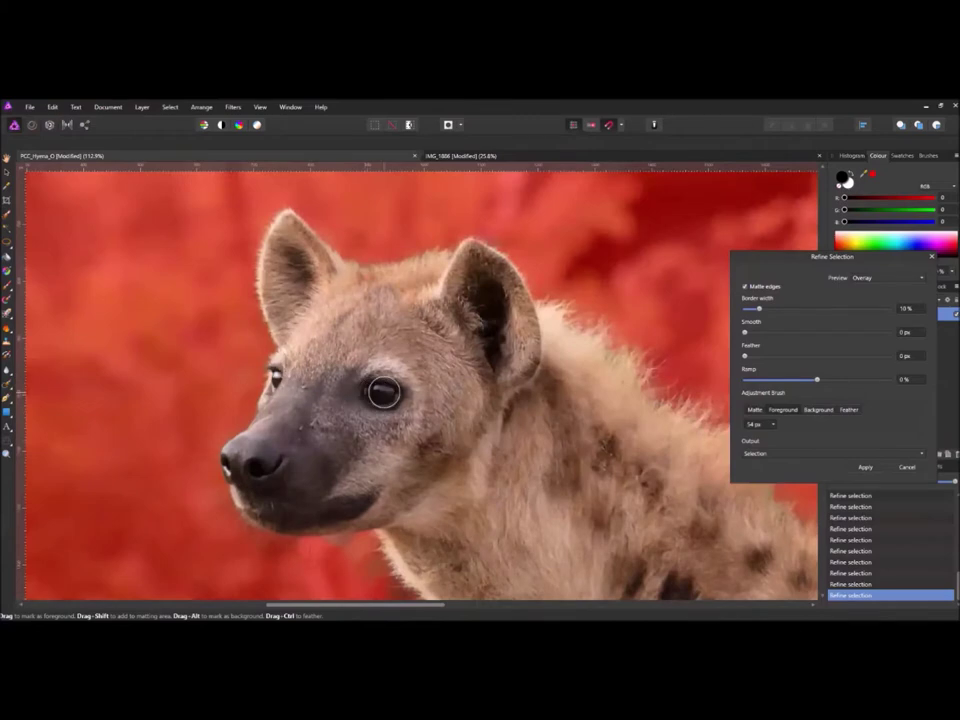
pyautogui.moveTo(384, 392); pyautogui.dragTo(204, 289)
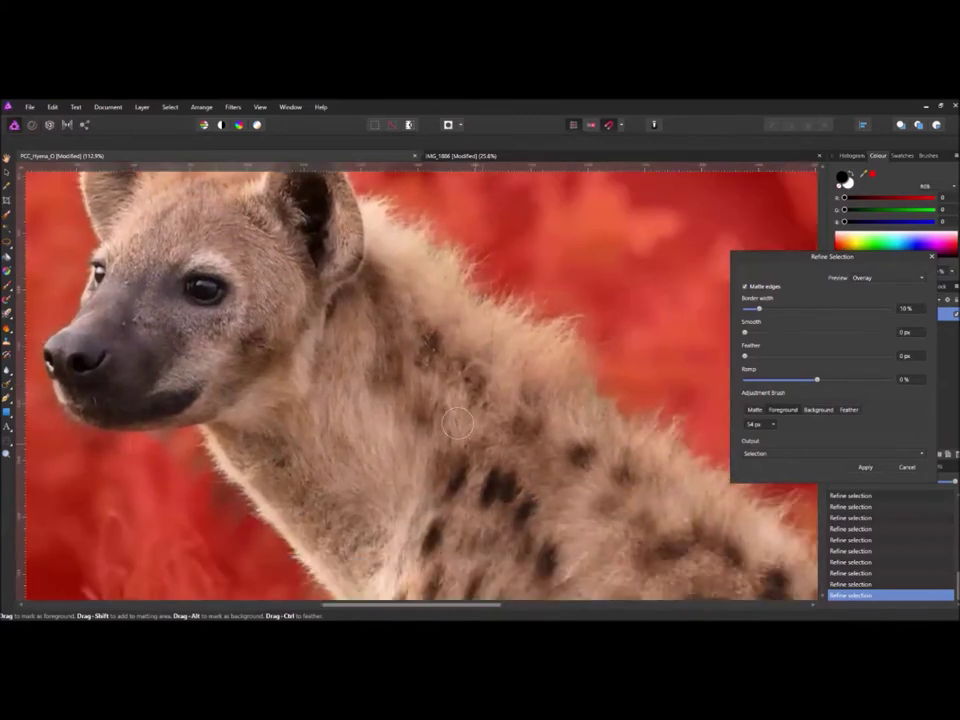
pyautogui.moveTo(488, 460)
pyautogui.mouseDown()
pyautogui.moveTo(396, 345)
pyautogui.moveTo(433, 344)
pyautogui.moveTo(435, 353)
pyautogui.mouseUp()
pyautogui.scroll(-5, 408, 372)
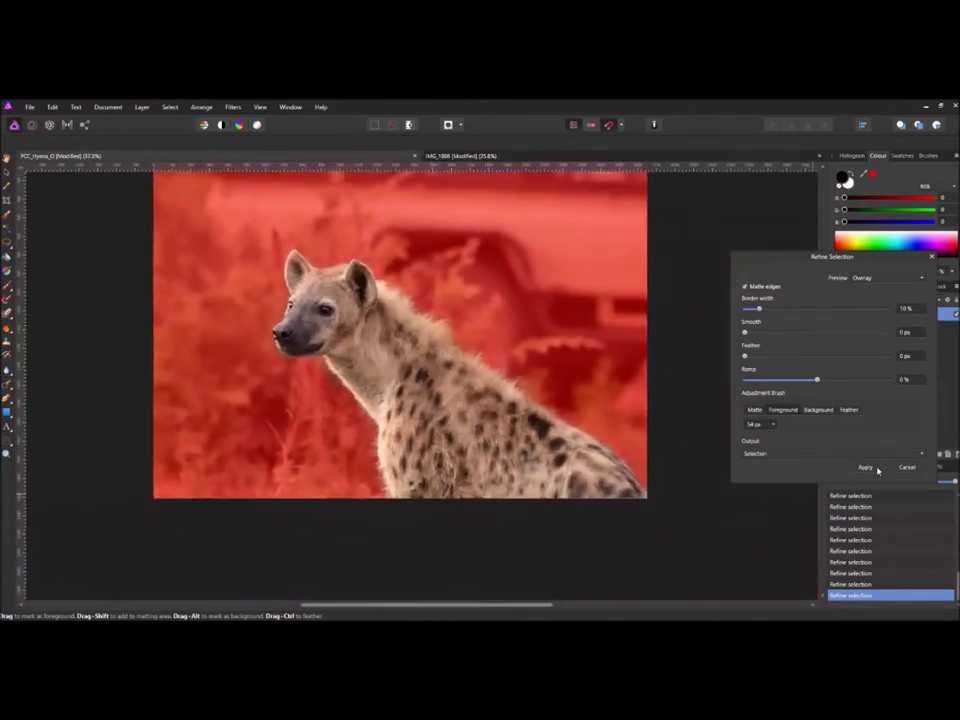
pyautogui.press('Return')
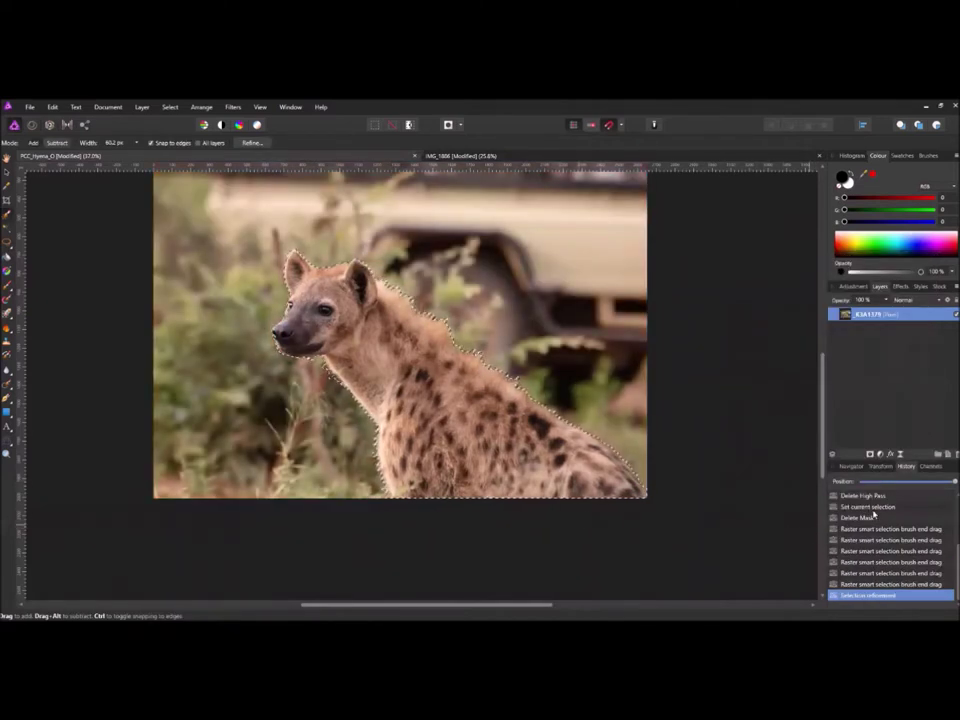
# Mask the hyena photo layer with the refined selection to hide its original background
pyautogui.click(870, 455)
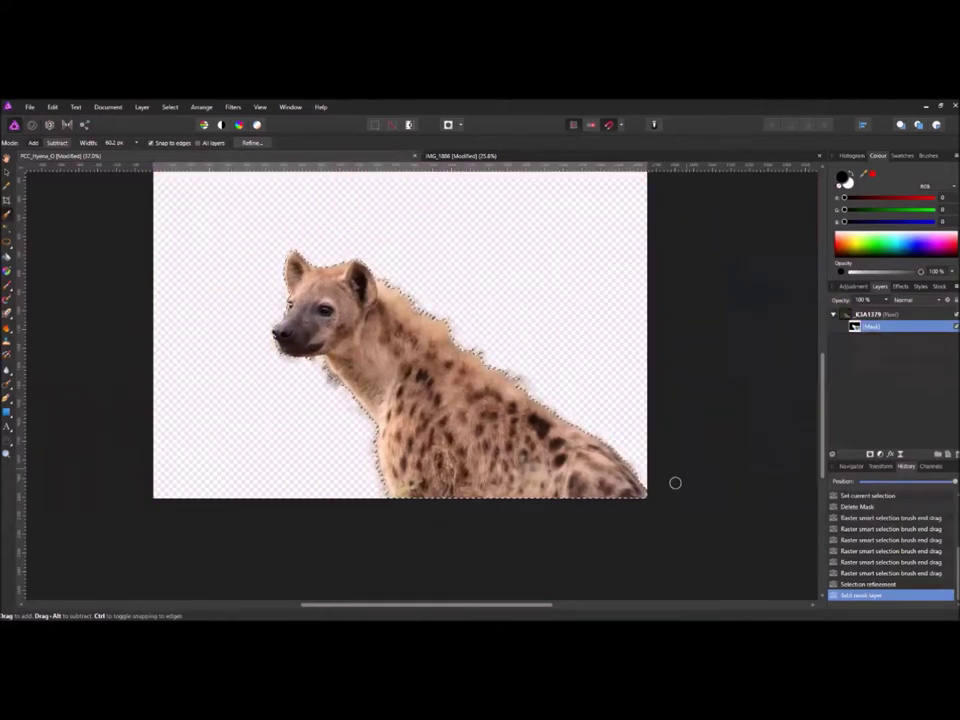
pyautogui.scroll(2, 345, 385)
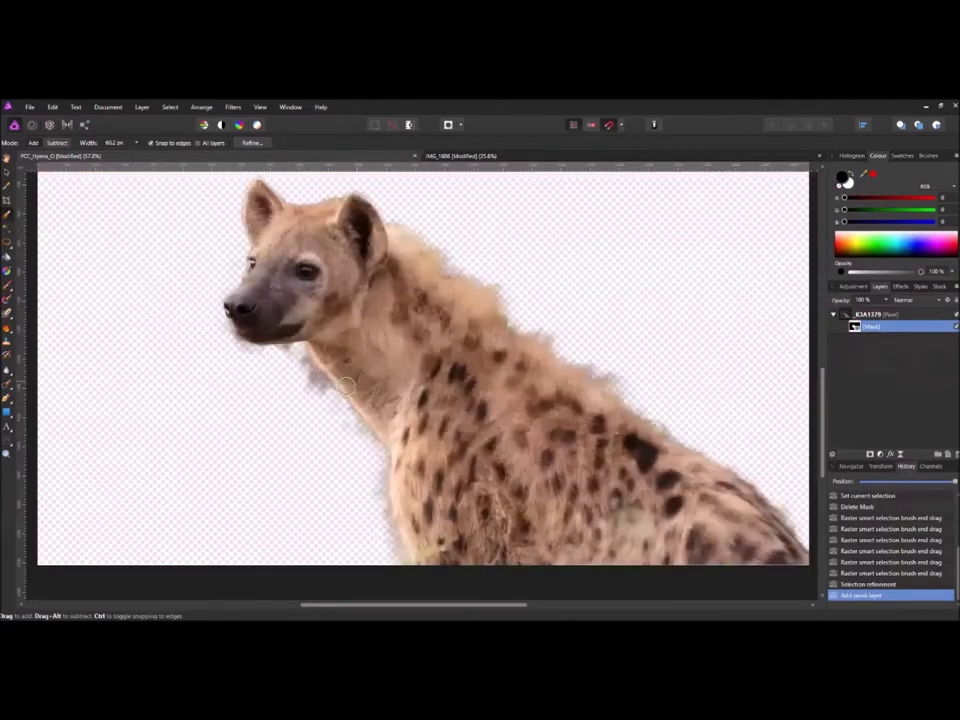
pyautogui.scroll(1, 315, 365)
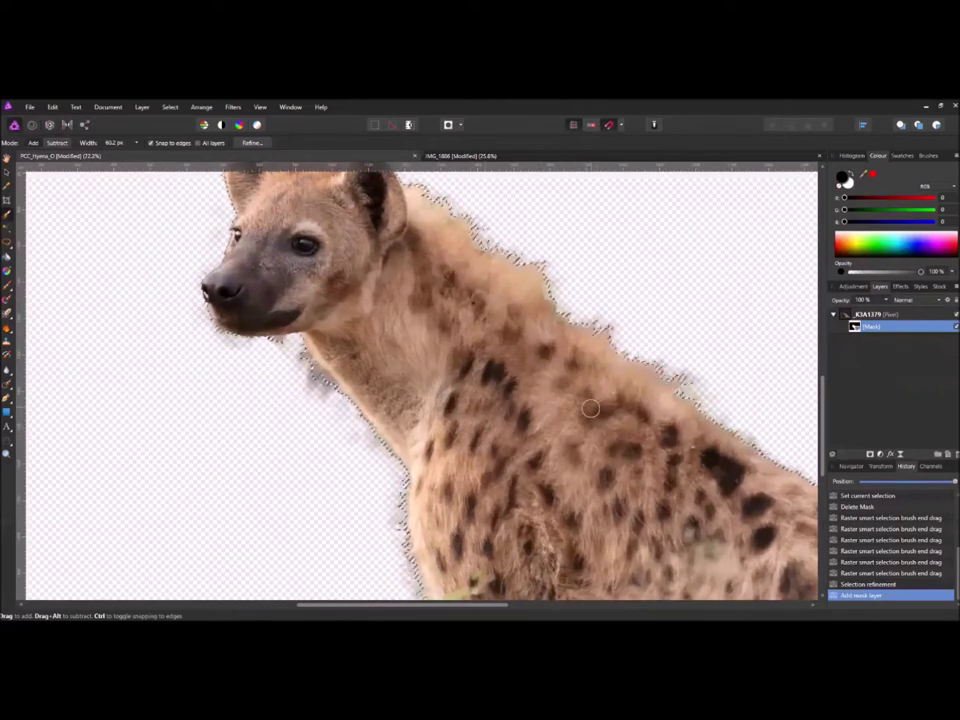
pyautogui.scroll(-2, 585, 412)
pyautogui.scroll(-1, 585, 412)
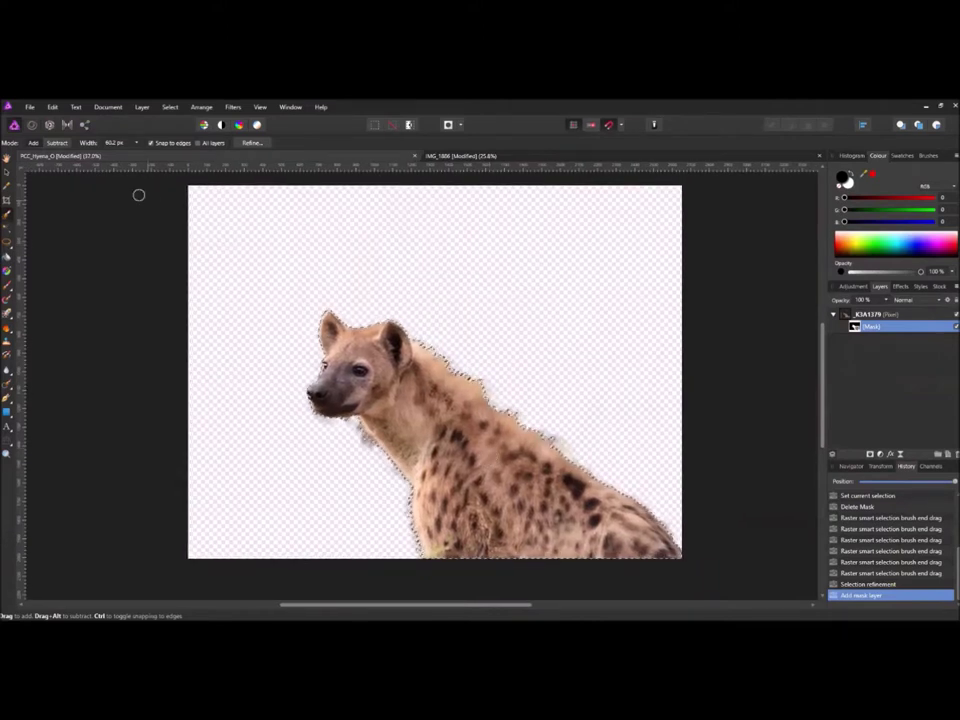
# Switch to the IMG_1886 document and copy its autumn landscape
pyautogui.click(30, 108)
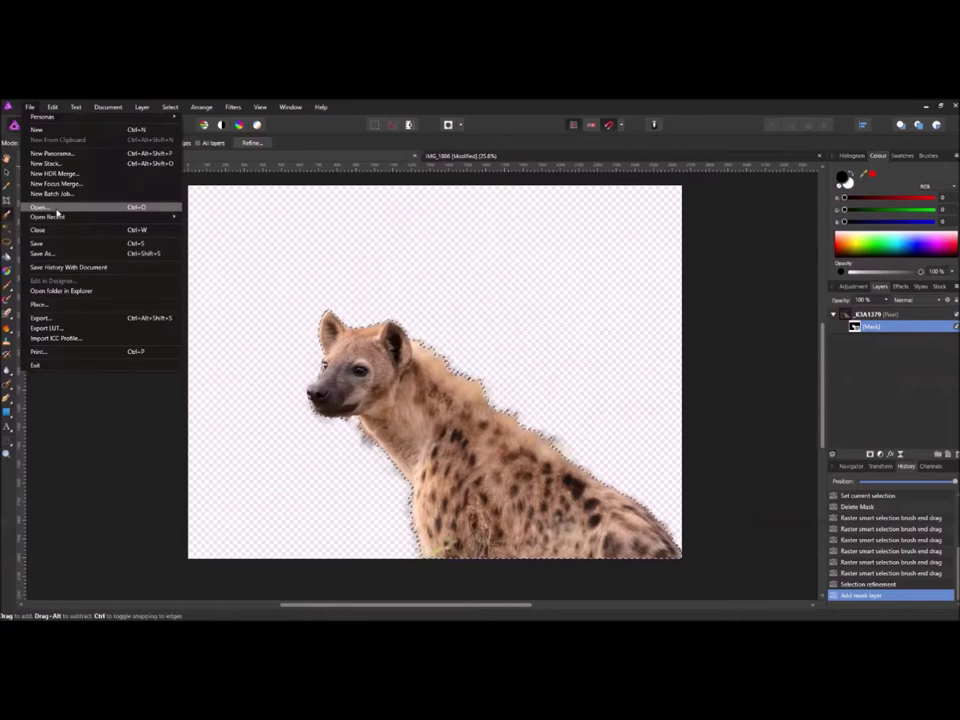
pyautogui.moveTo(61, 217)
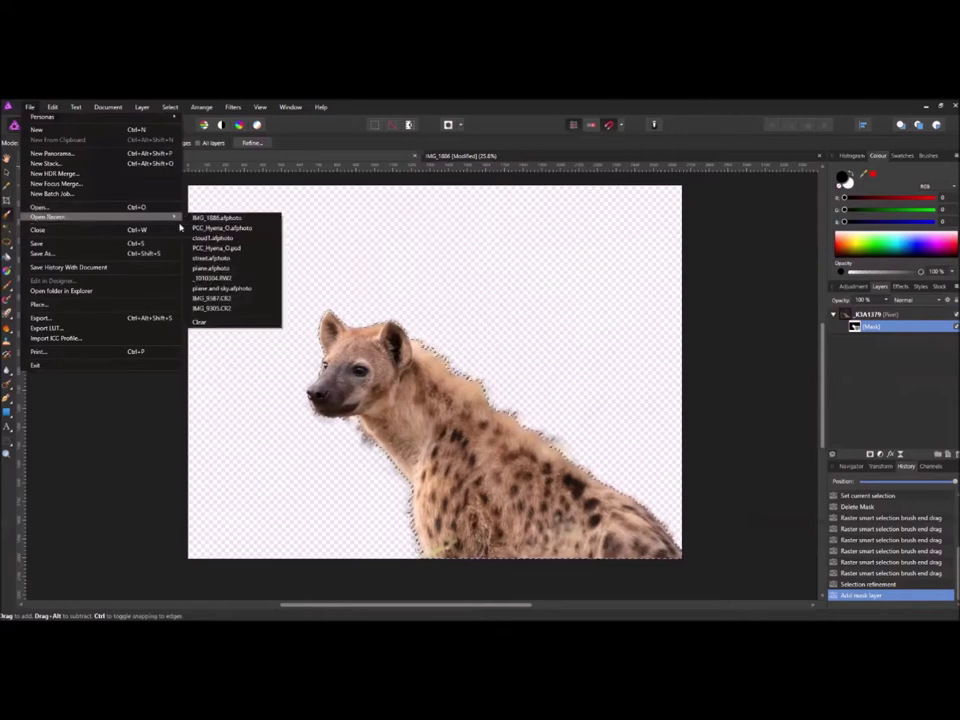
pyautogui.click(243, 227)
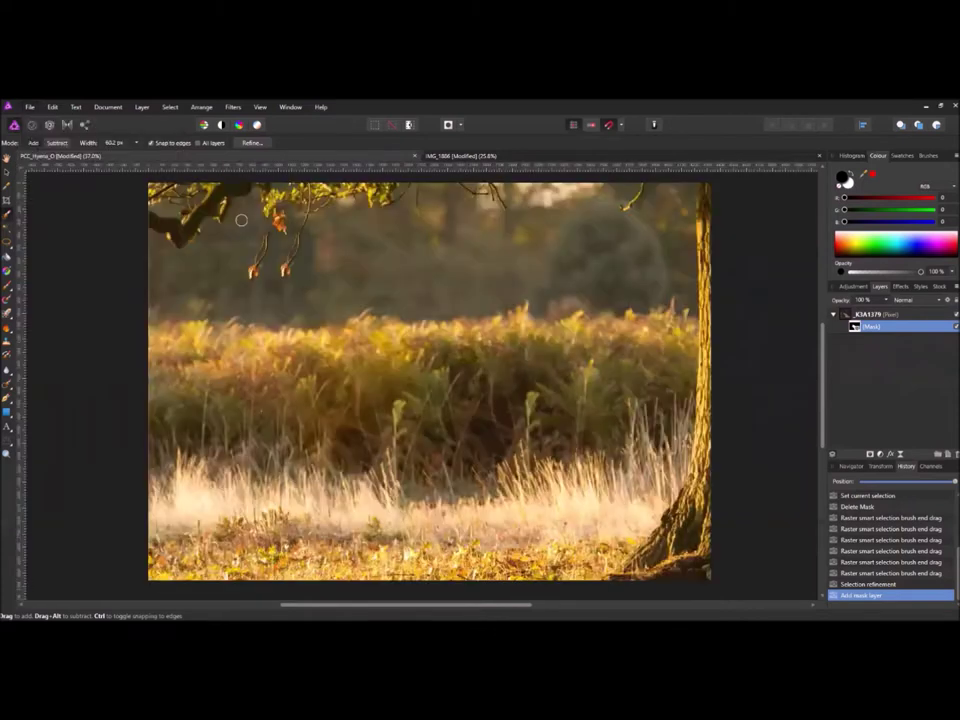
pyautogui.scroll(-3, 420, 372)
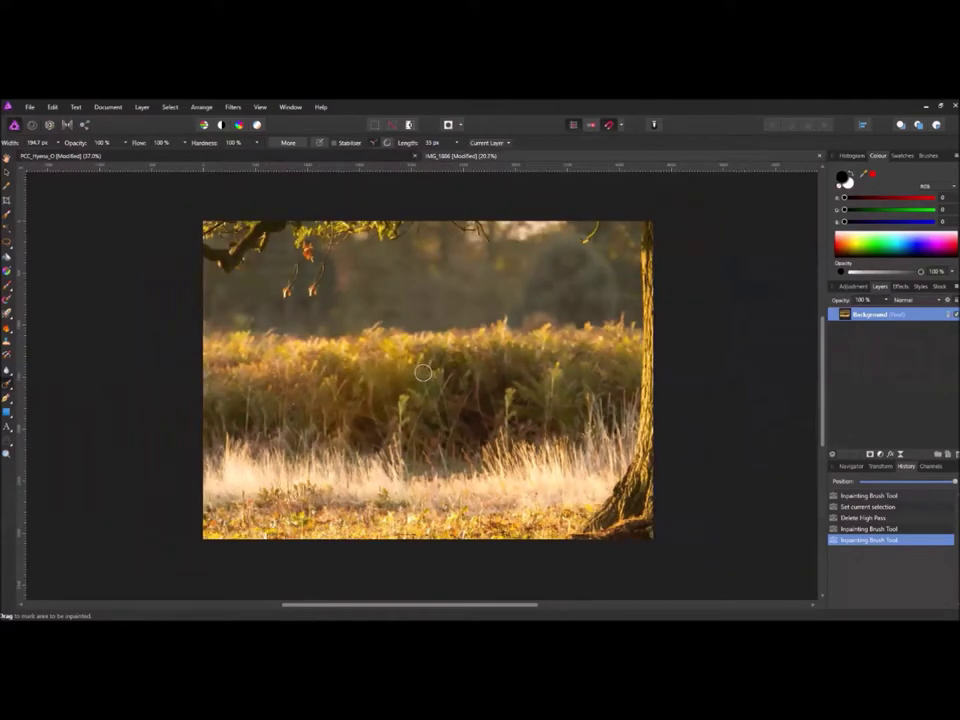
pyautogui.scroll(1, 421, 385)
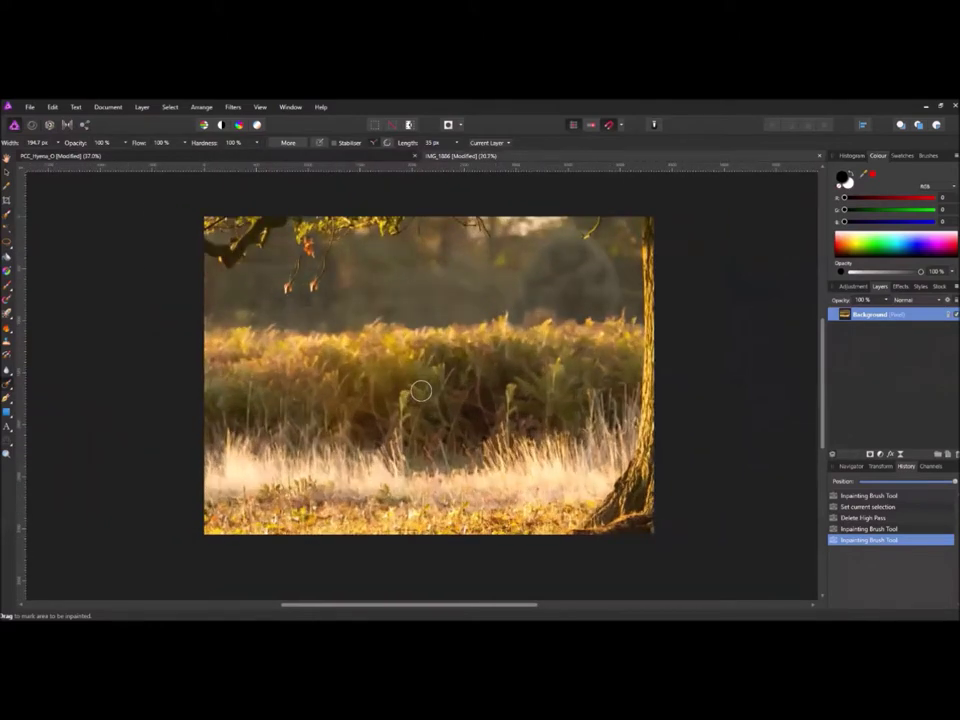
pyautogui.click(54, 108)
pyautogui.click(71, 155)
# Paste the landscape into the PCC_Hyena_O document as a new layer and clear the active selection
pyautogui.click(151, 158)
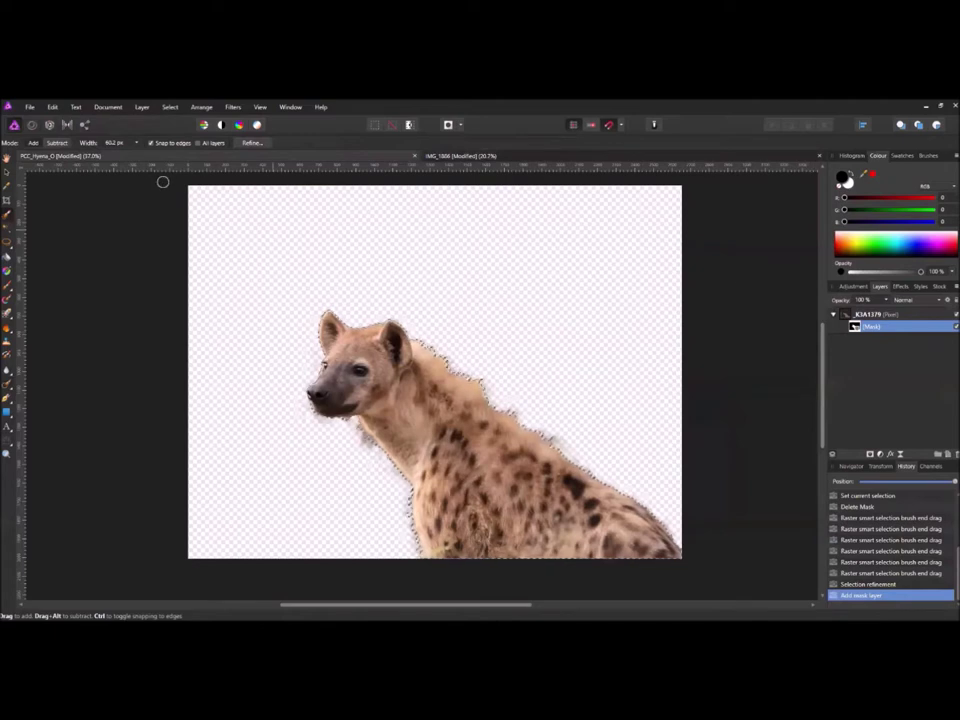
pyautogui.click(52, 107)
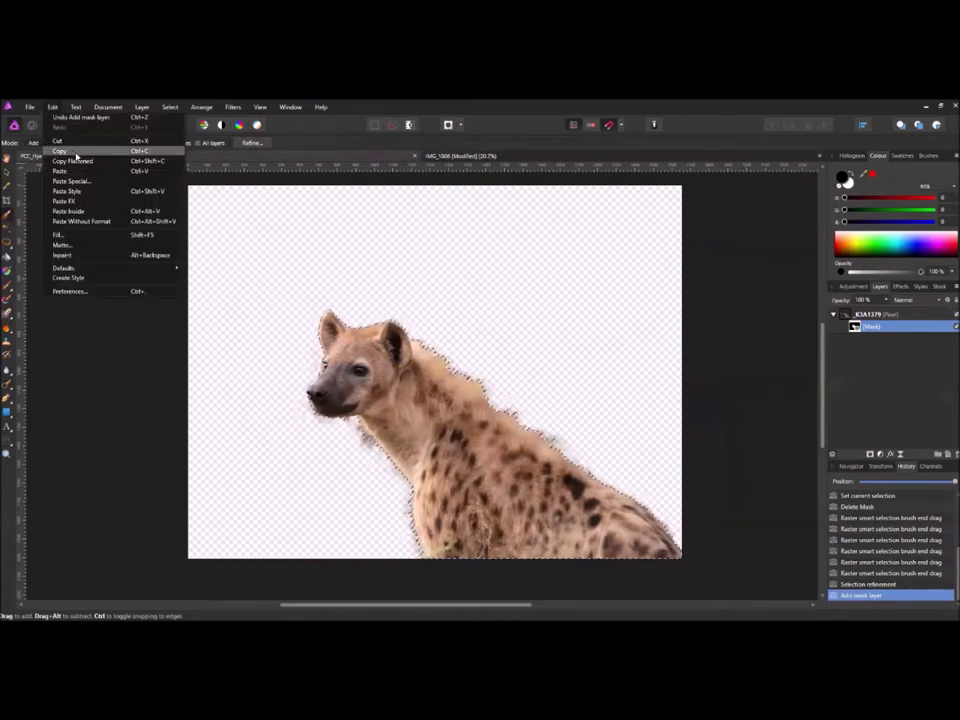
pyautogui.click(76, 170)
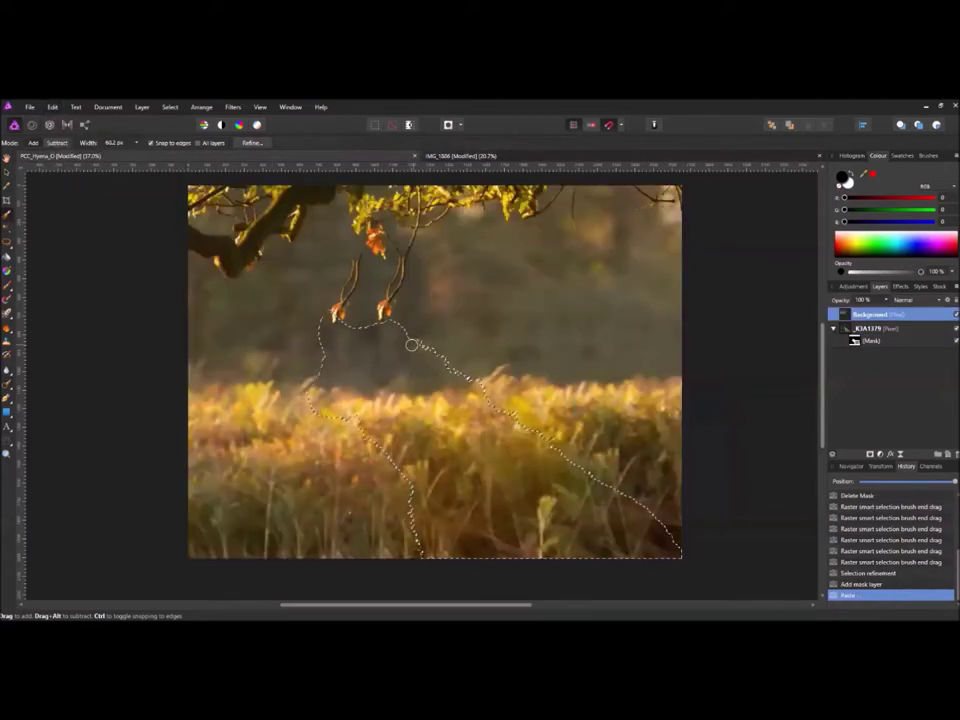
pyautogui.scroll(-4, 404, 355)
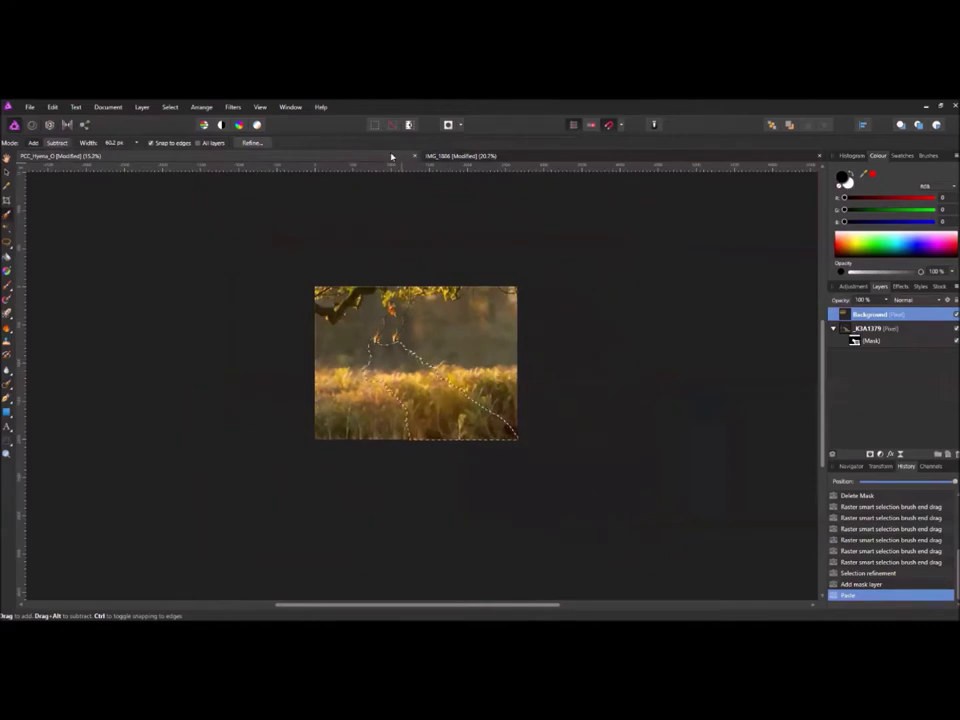
pyautogui.hotkey('ctrl', 'd')
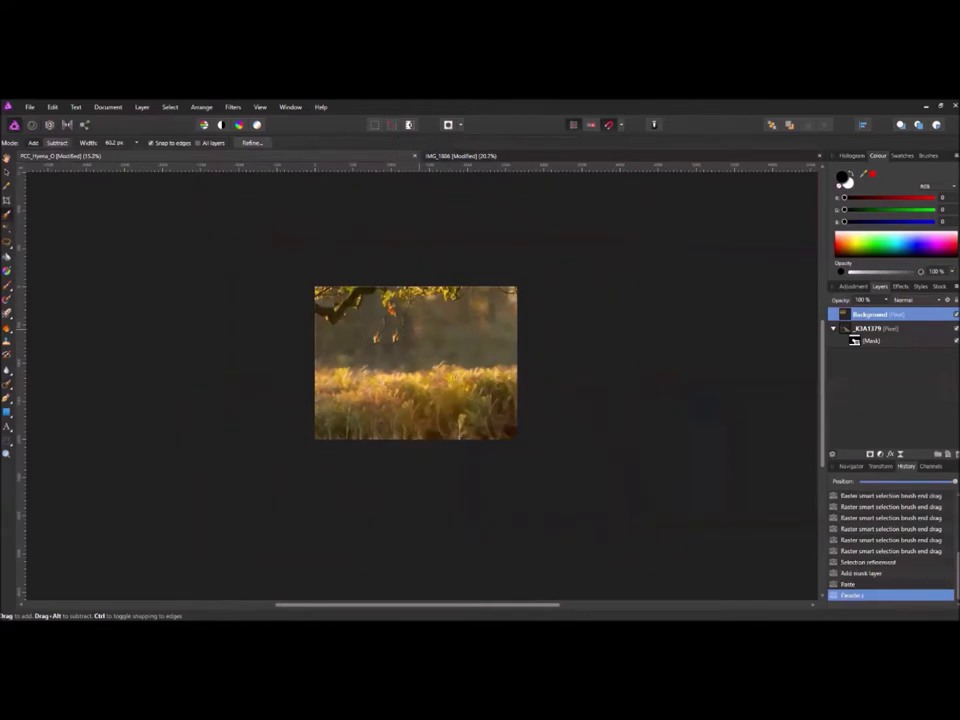
# Scale the pasted landscape down to slightly larger than the canvas, and place its layer beneath the masked hyena layer
pyautogui.click(7, 172)
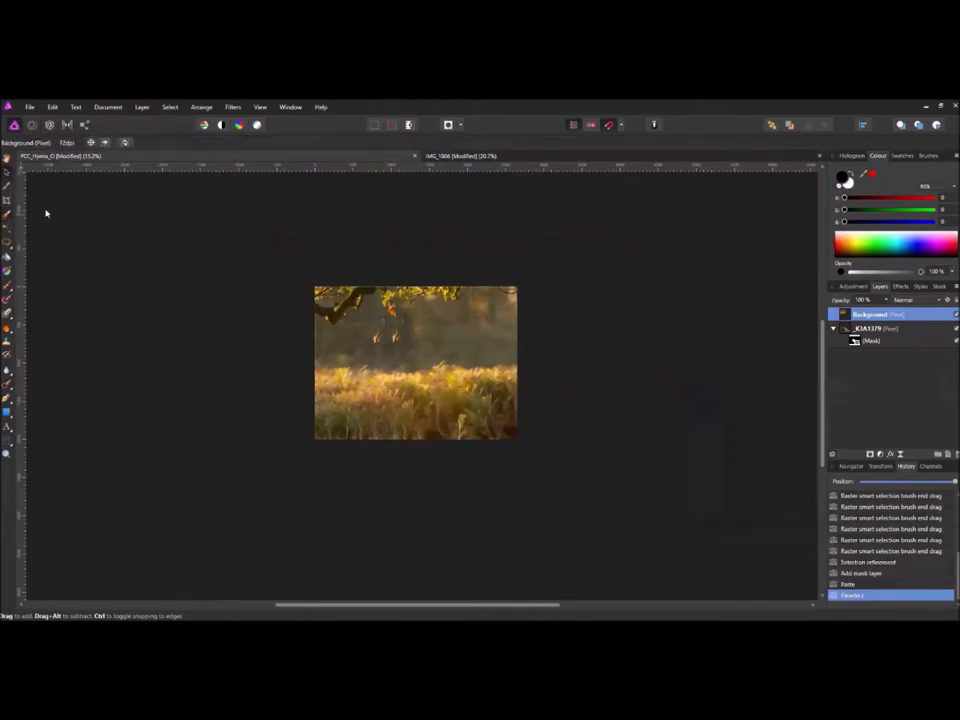
pyautogui.moveTo(670, 562); pyautogui.dragTo(527, 464)
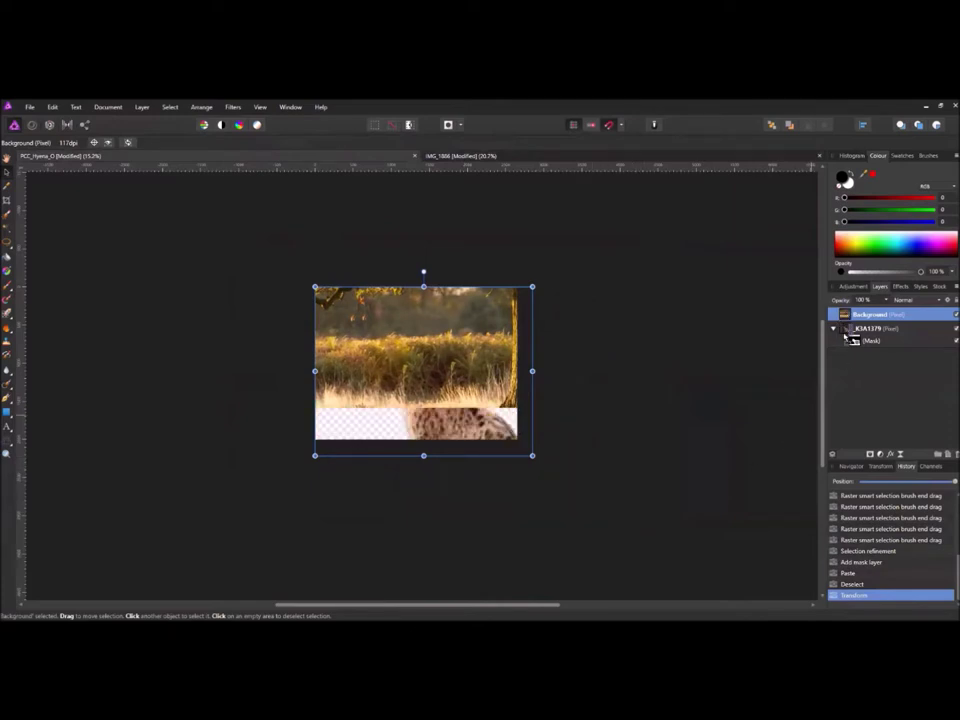
pyautogui.moveTo(848, 337); pyautogui.dragTo(842, 352)
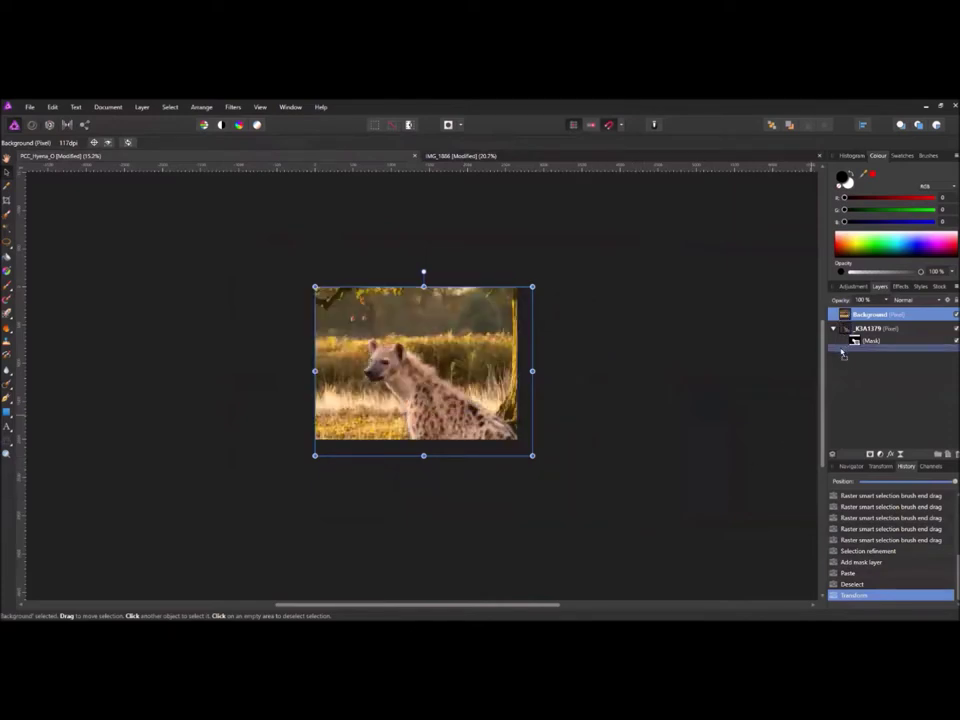
pyautogui.moveTo(842, 352); pyautogui.dragTo(842, 352)
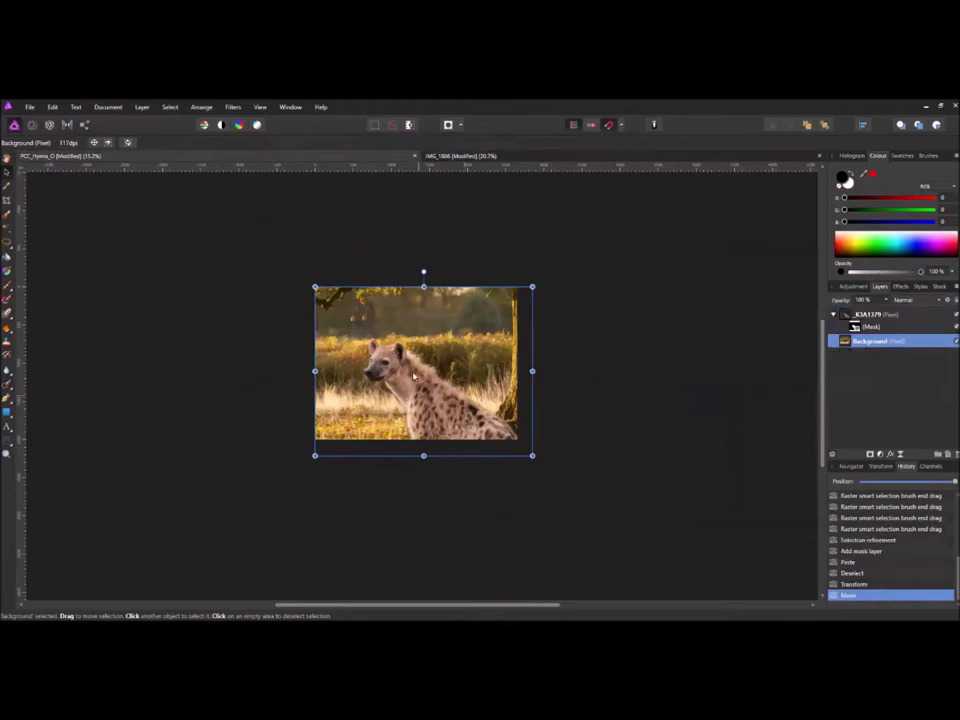
# Shrink the landscape slightly to show more of the tree, and shift the hyena slightly down and to the right
pyautogui.scroll(3, 373, 344)
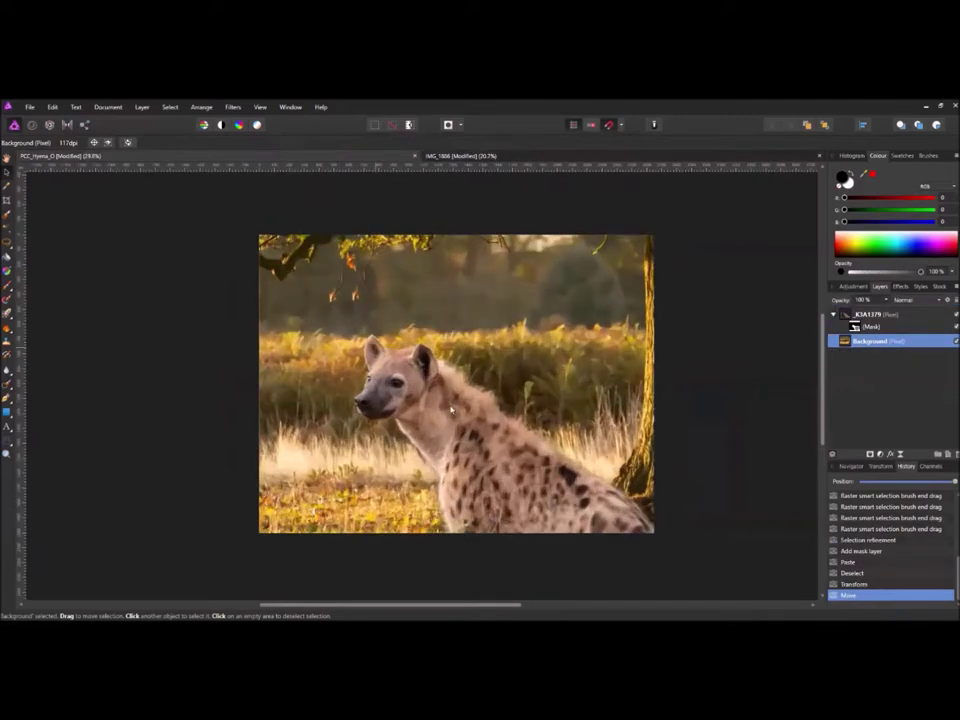
pyautogui.moveTo(673, 551)
pyautogui.mouseDown()
pyautogui.moveTo(652, 540)
pyautogui.moveTo(682, 543)
pyautogui.mouseUp()
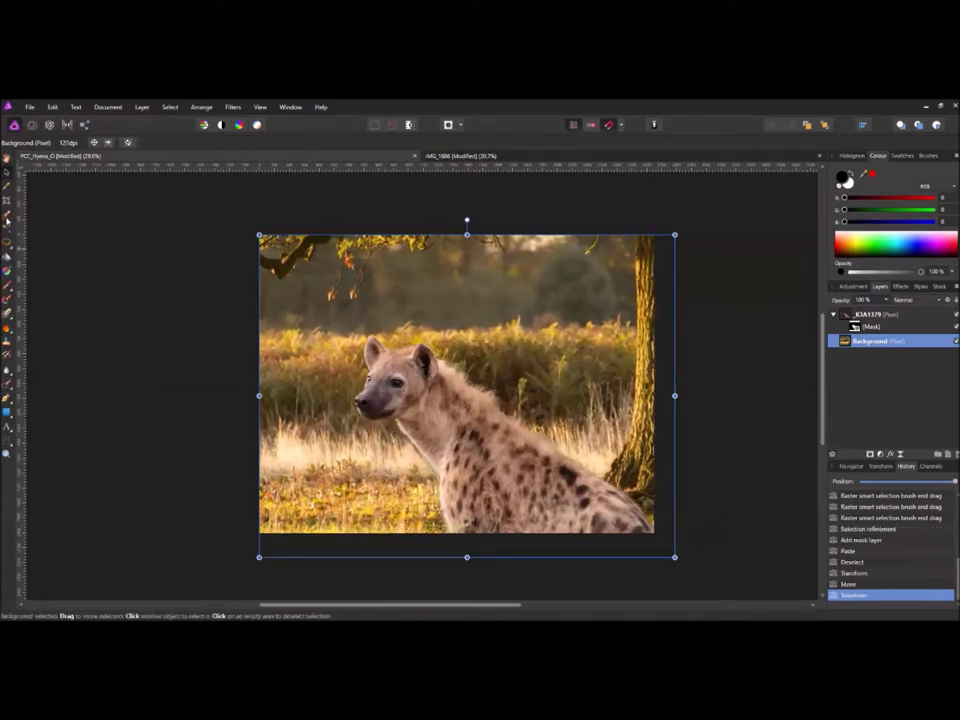
pyautogui.click(487, 484)
pyautogui.moveTo(487, 454); pyautogui.dragTo(494, 461)
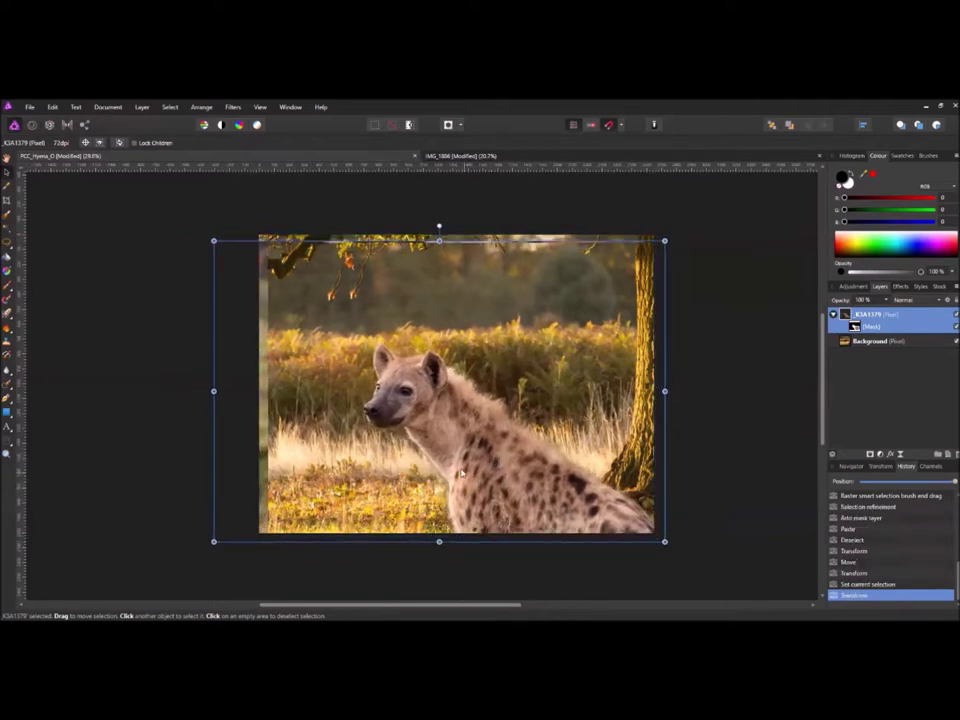
# Examine the cut-out edges along the hyena's chin, ears, mane and back against the new background
pyautogui.scroll(6, 386, 427)
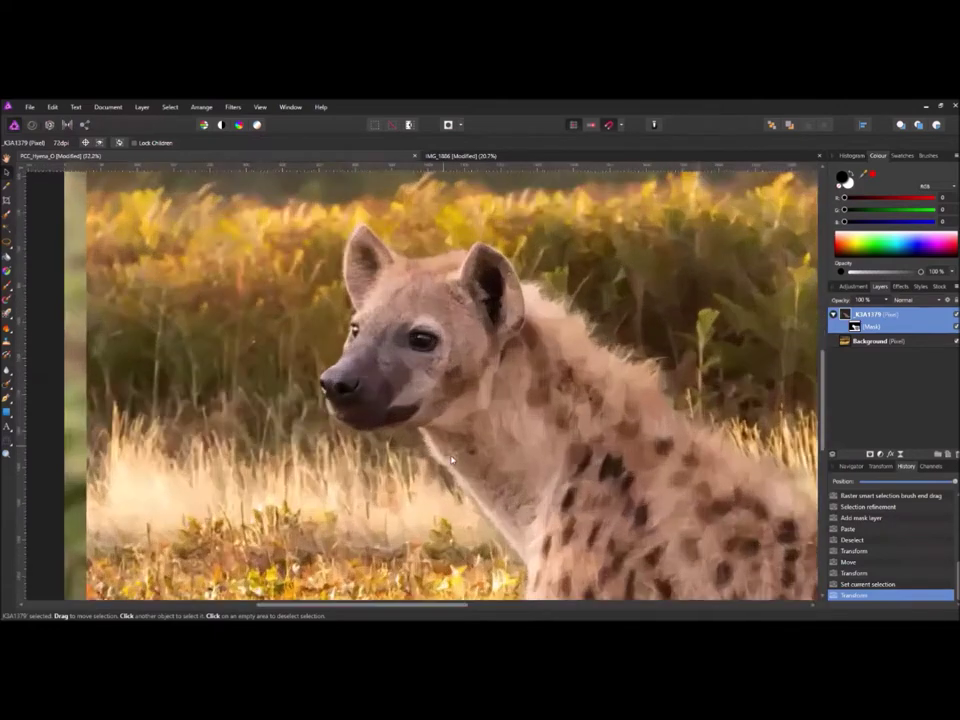
pyautogui.scroll(2, 470, 505)
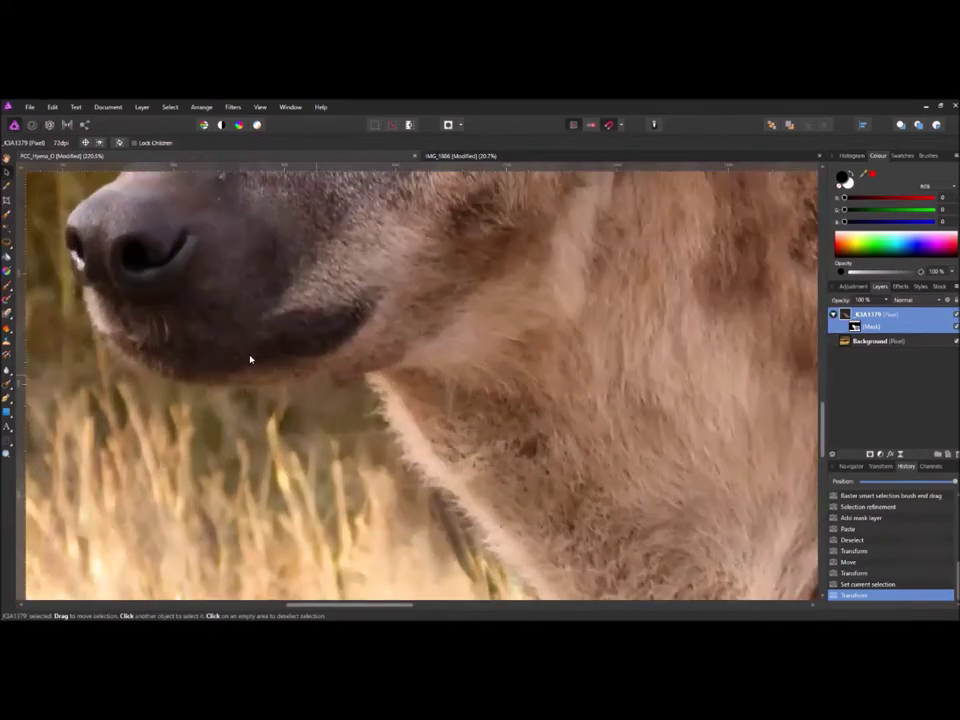
pyautogui.scroll(2, 273, 418)
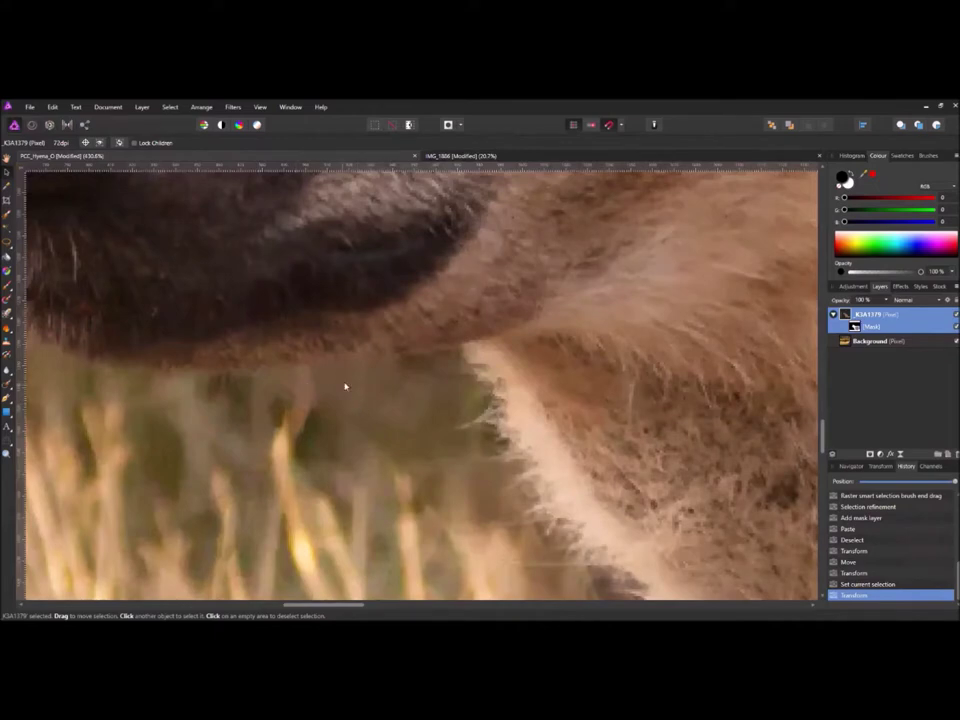
pyautogui.scroll(-8, 281, 400)
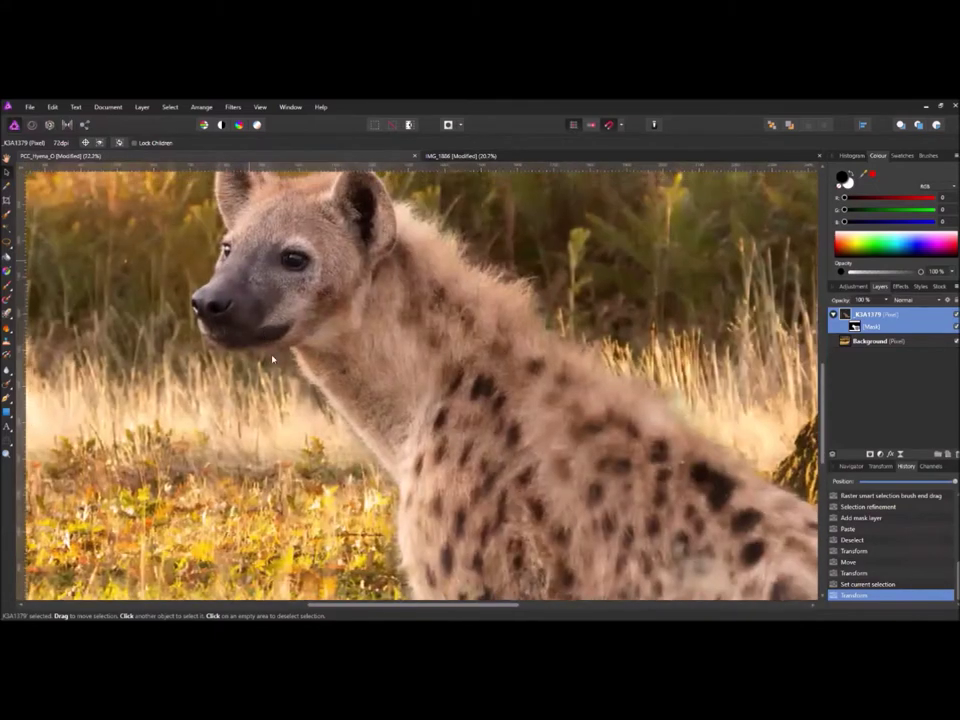
pyautogui.scroll(-2, 272, 358)
pyautogui.scroll(6, 322, 408)
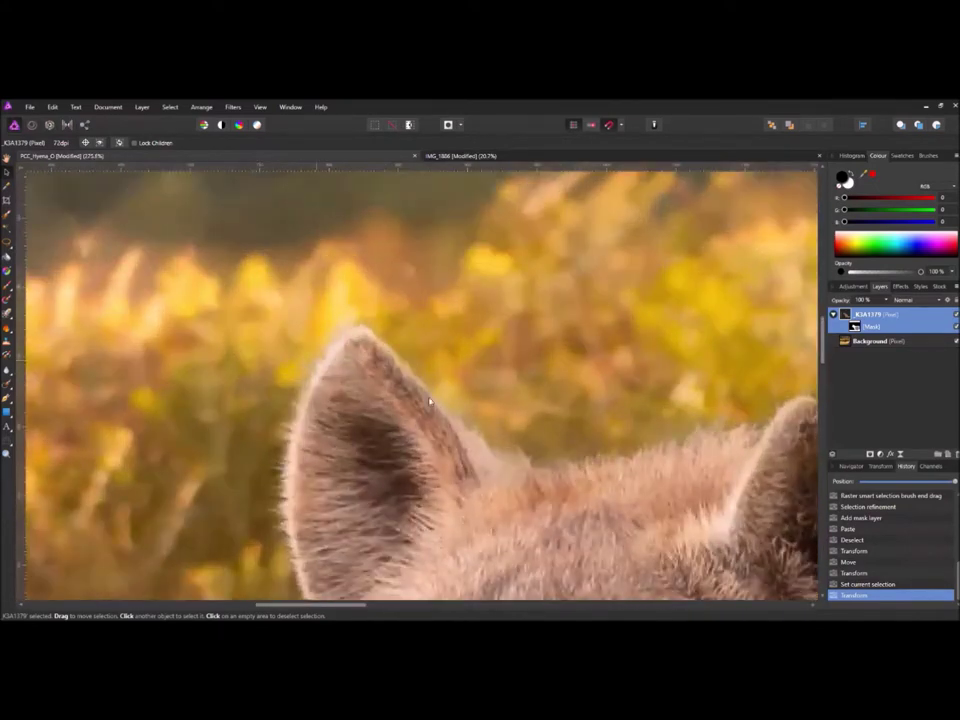
pyautogui.moveTo(574, 464); pyautogui.dragTo(264, 332)
pyautogui.scroll(-4, 270, 338)
pyautogui.scroll(1, 467, 432)
pyautogui.moveTo(467, 432); pyautogui.dragTo(336, 313)
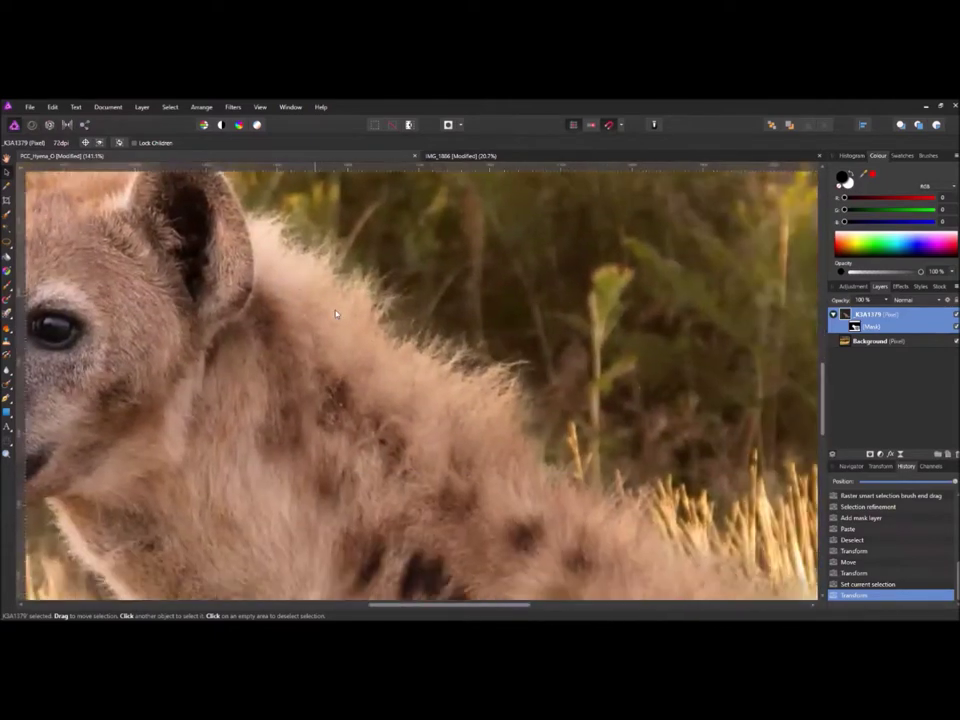
pyautogui.scroll(2, 525, 440)
pyautogui.scroll(-1, 565, 430)
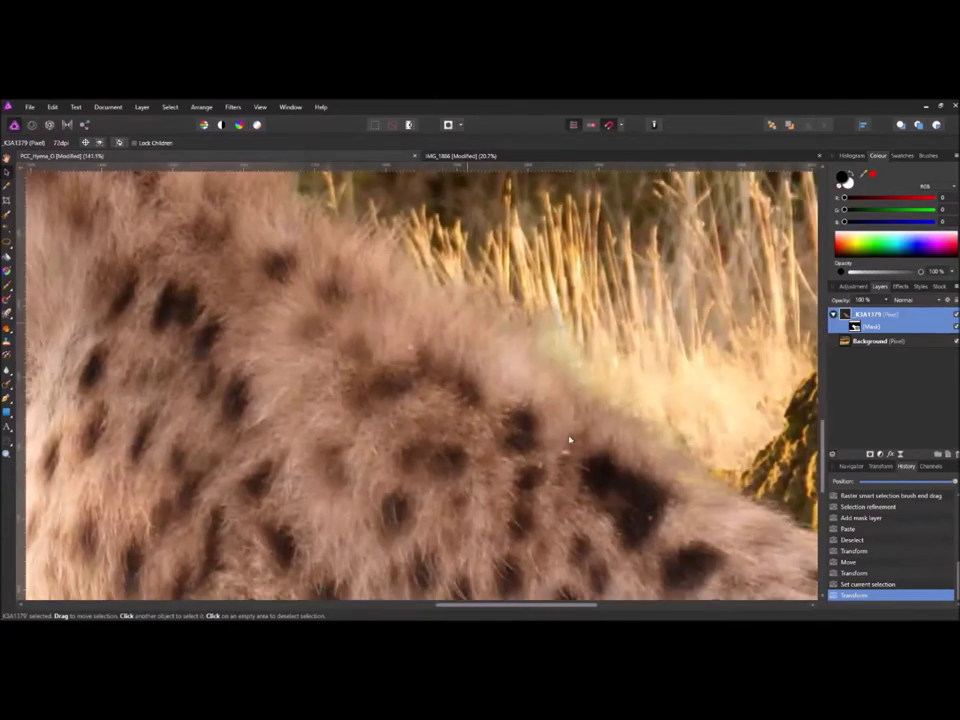
# Add a live High Pass filter to the masked hyena layer
pyautogui.scroll(-4, 447, 336)
pyautogui.scroll(-2, 430, 357)
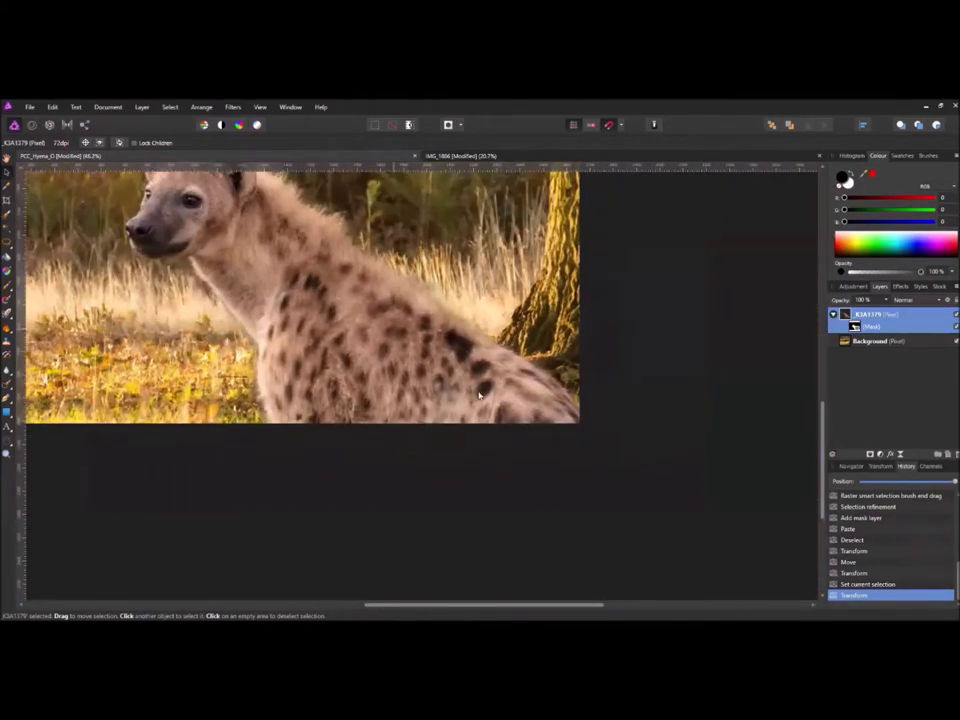
pyautogui.moveTo(467, 400)
pyautogui.mouseDown()
pyautogui.moveTo(469, 423)
pyautogui.moveTo(461, 420)
pyautogui.mouseUp()
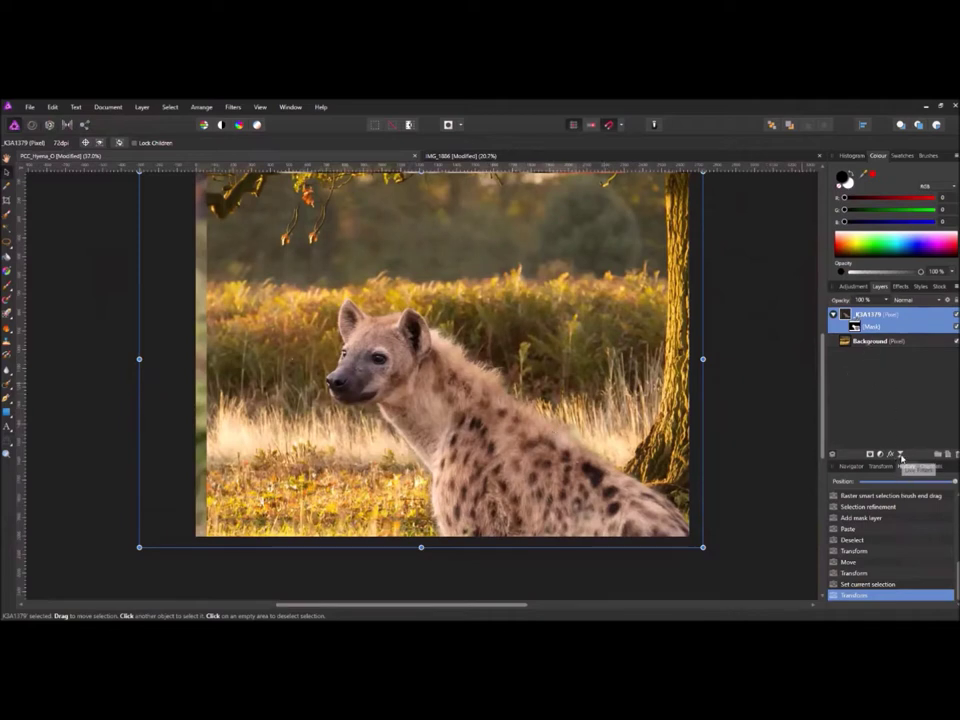
pyautogui.click(900, 455)
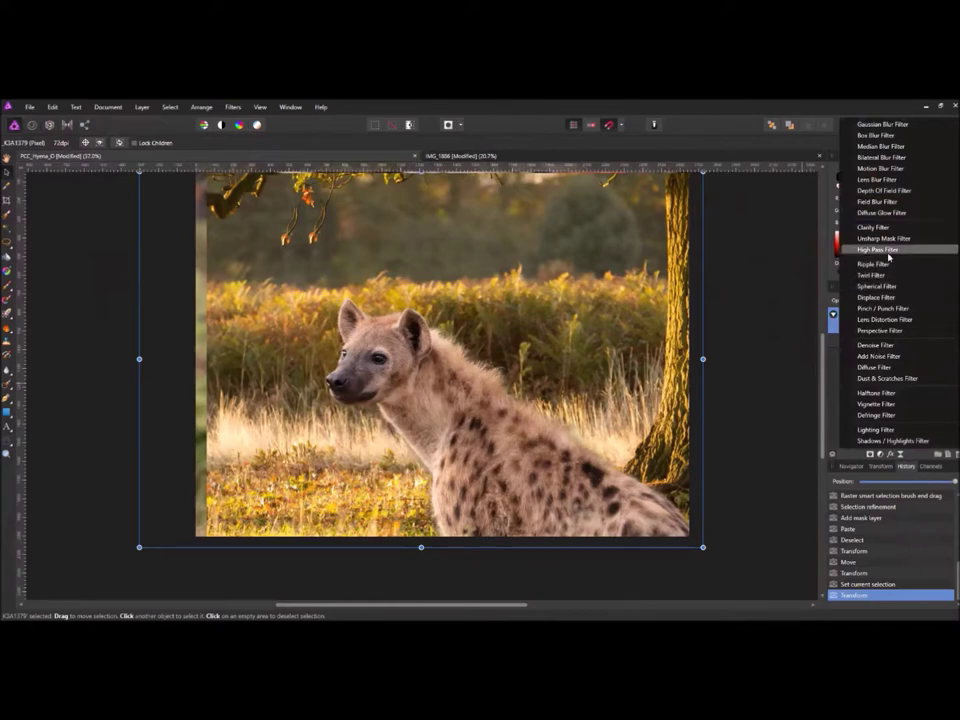
pyautogui.click(884, 250)
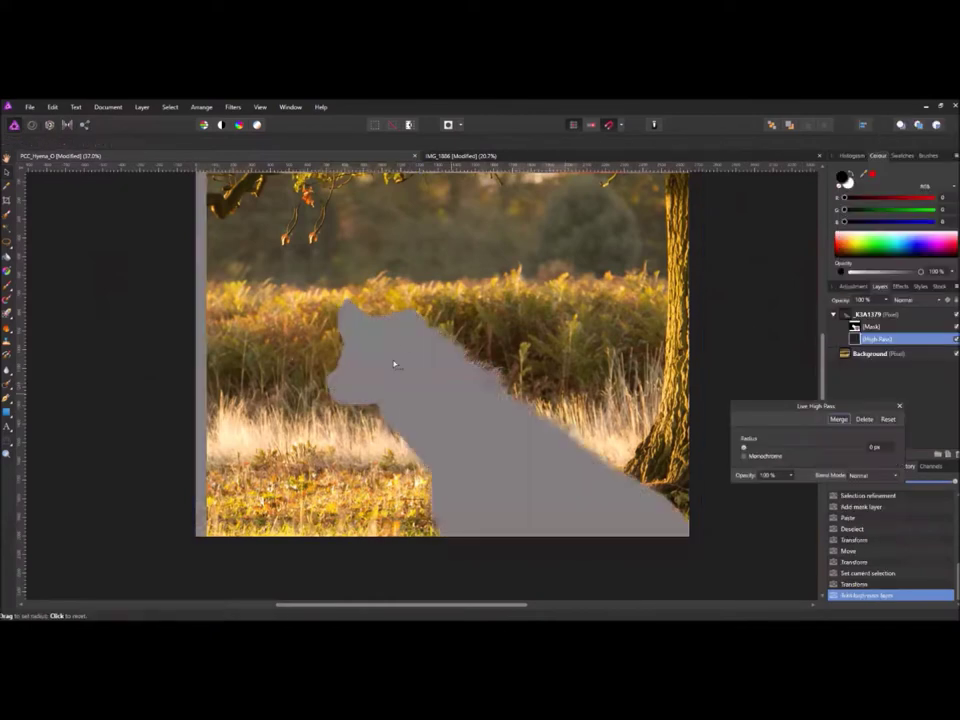
pyautogui.scroll(9, 375, 362)
pyautogui.scroll(-4, 387, 347)
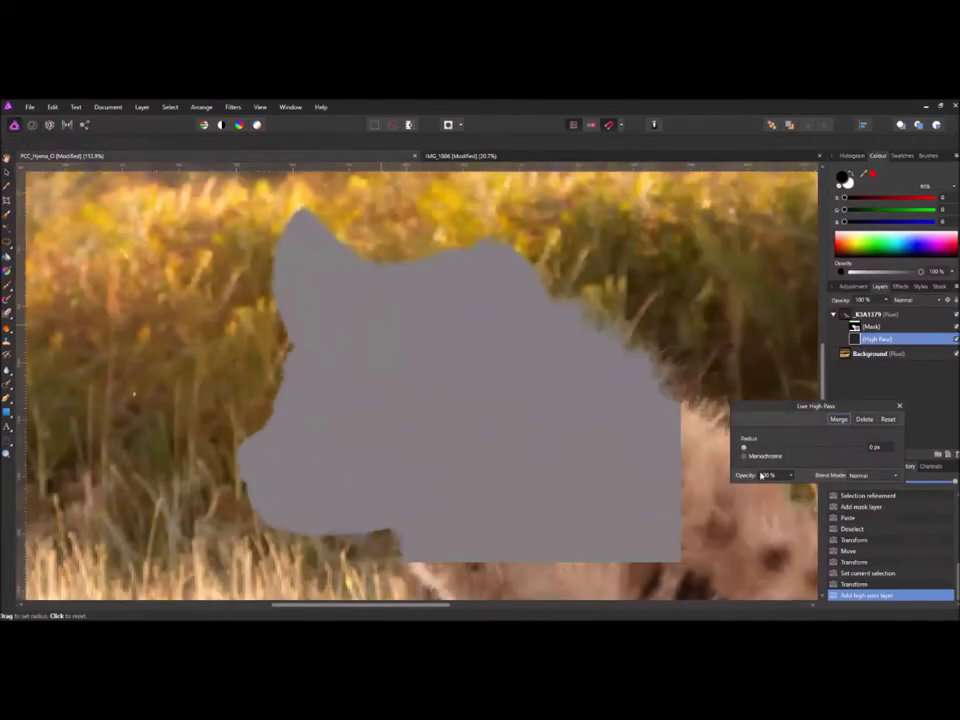
# Set the High Pass radius to about 1.9 px with the Linear Light blend mode, and close the filter settings
pyautogui.moveTo(743, 448); pyautogui.dragTo(776, 453)
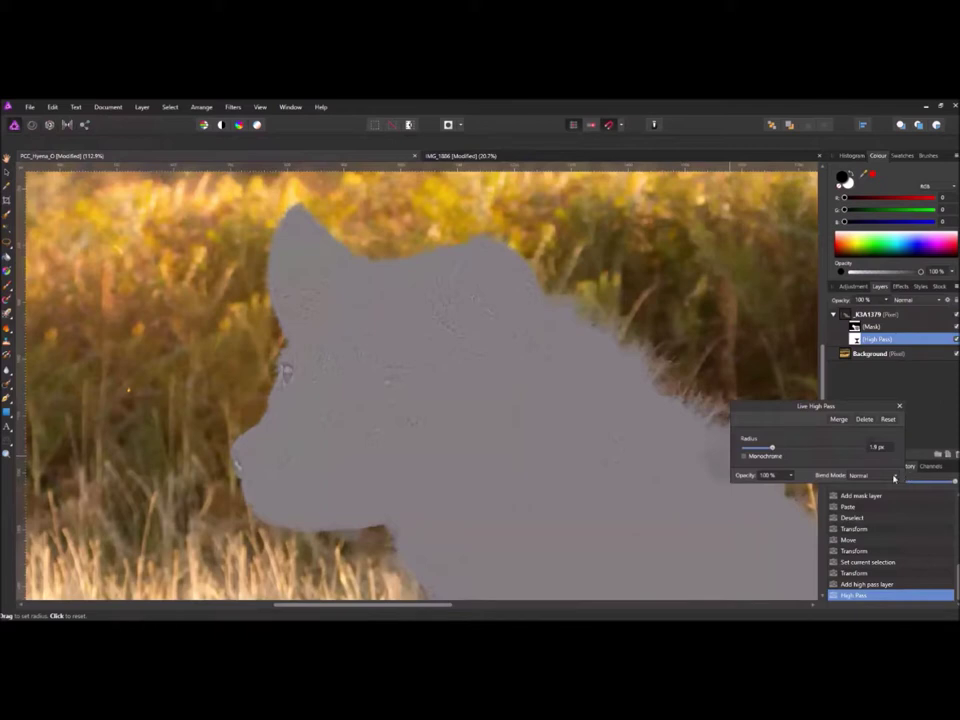
pyautogui.click(871, 476)
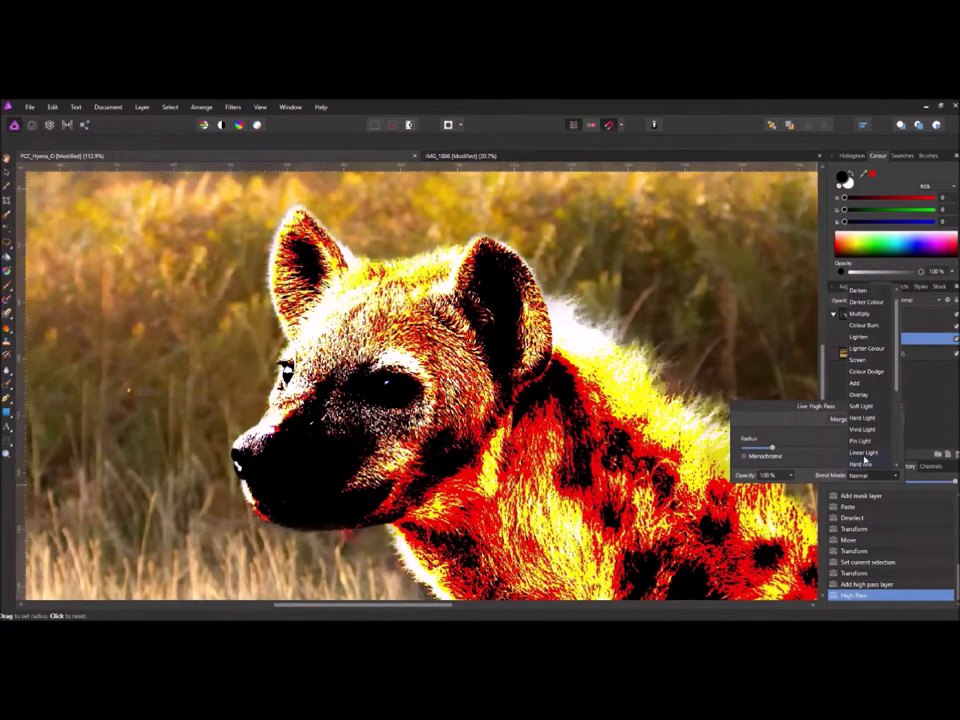
pyautogui.click(865, 453)
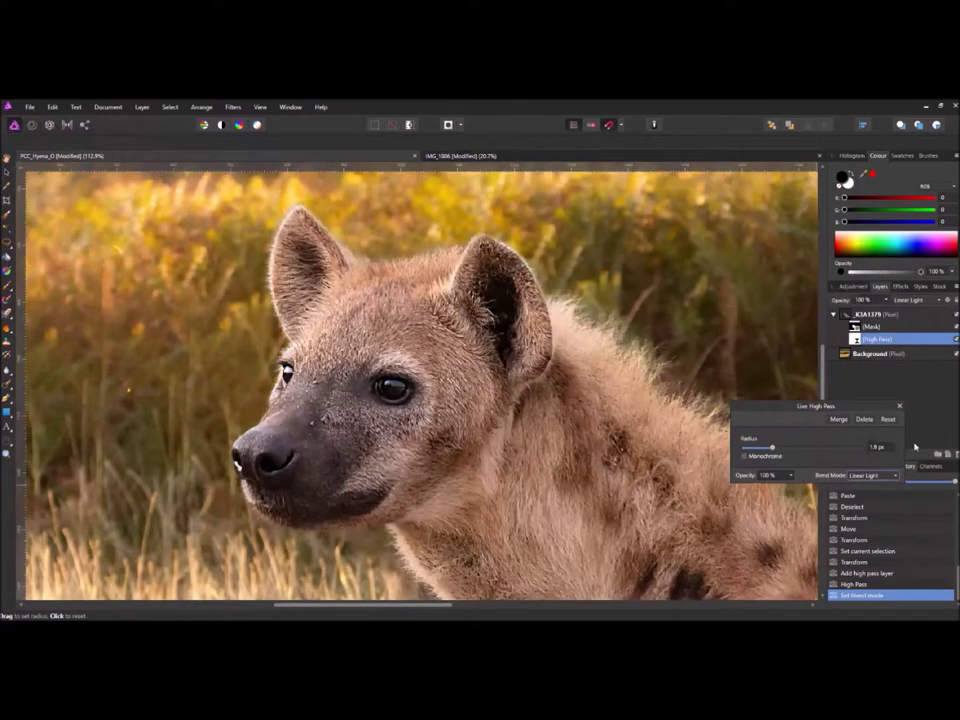
pyautogui.click(900, 408)
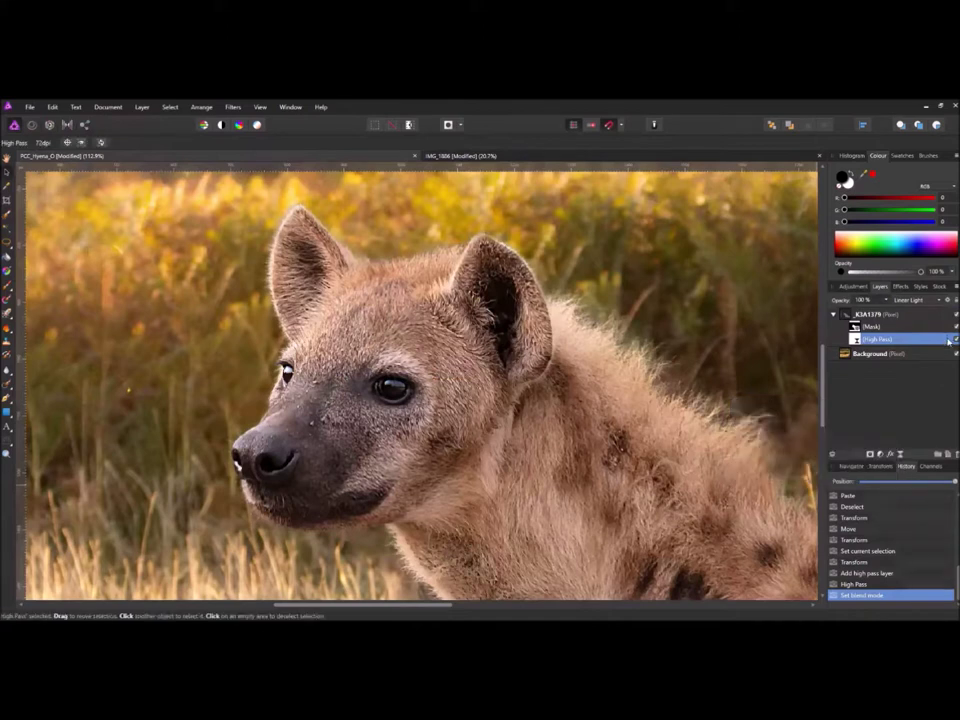
# Compare the hyena with and without the High Pass sharpening and inspect the whole composite
pyautogui.click(950, 340)
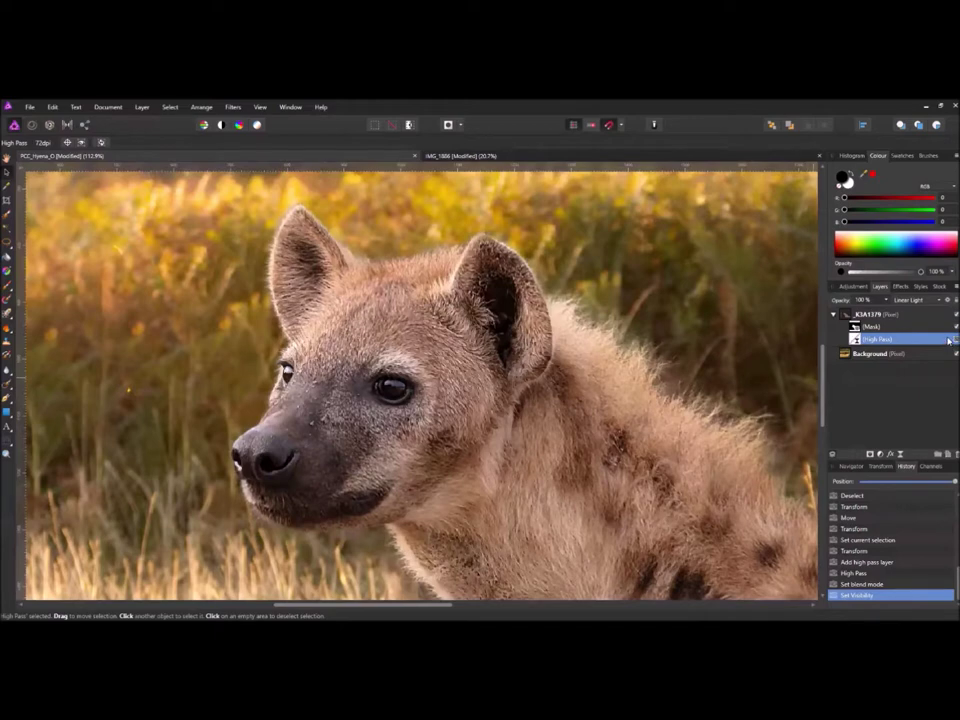
pyautogui.scroll(-6, 548, 392)
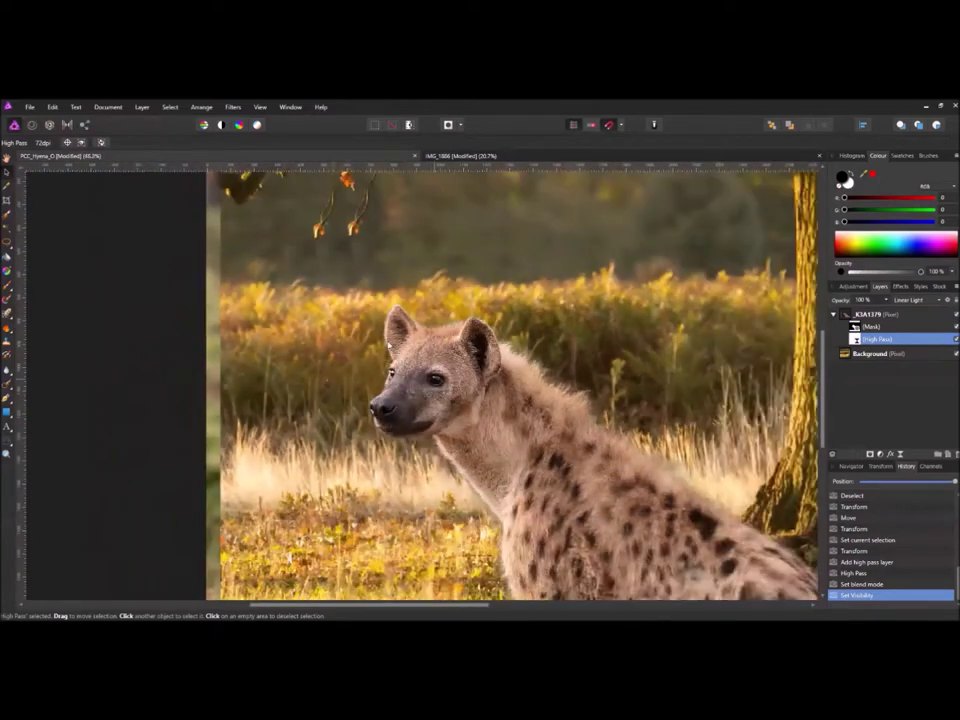
pyautogui.moveTo(430, 388); pyautogui.dragTo(443, 419)
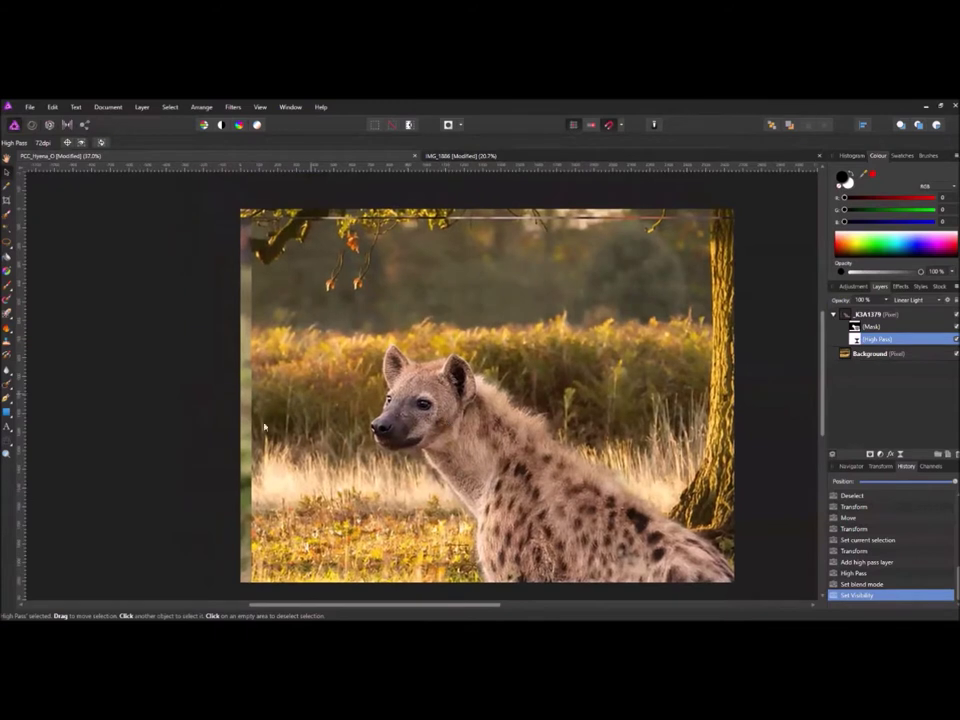
pyautogui.scroll(-2, 349, 427)
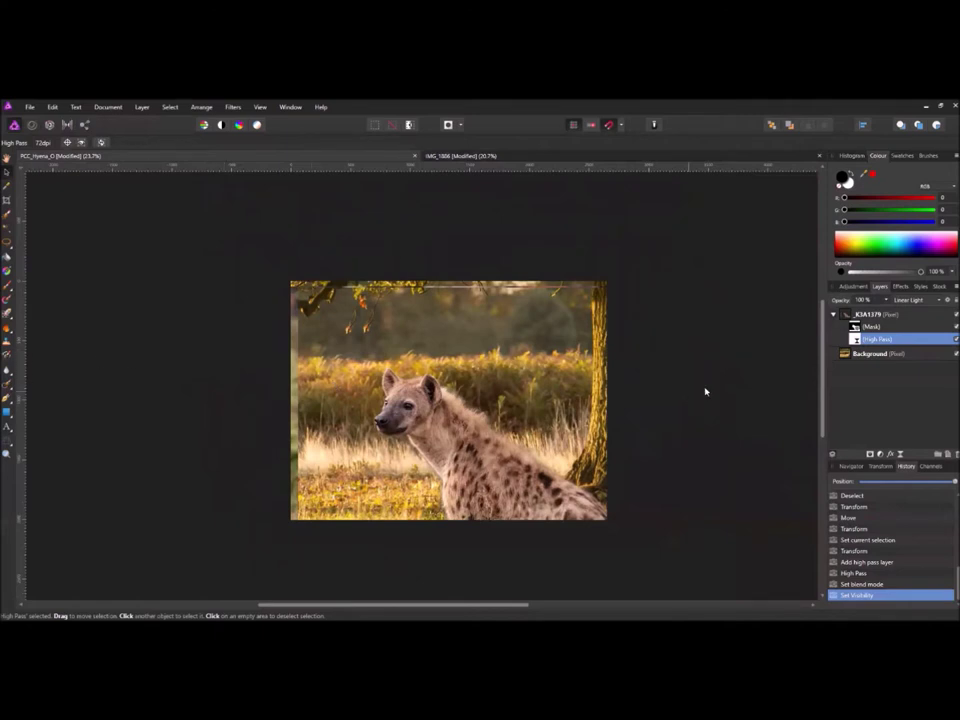
# Select the hyena layer's mask and paint on it in black with the Paint Brush along the image's left edge
pyautogui.click(853, 326)
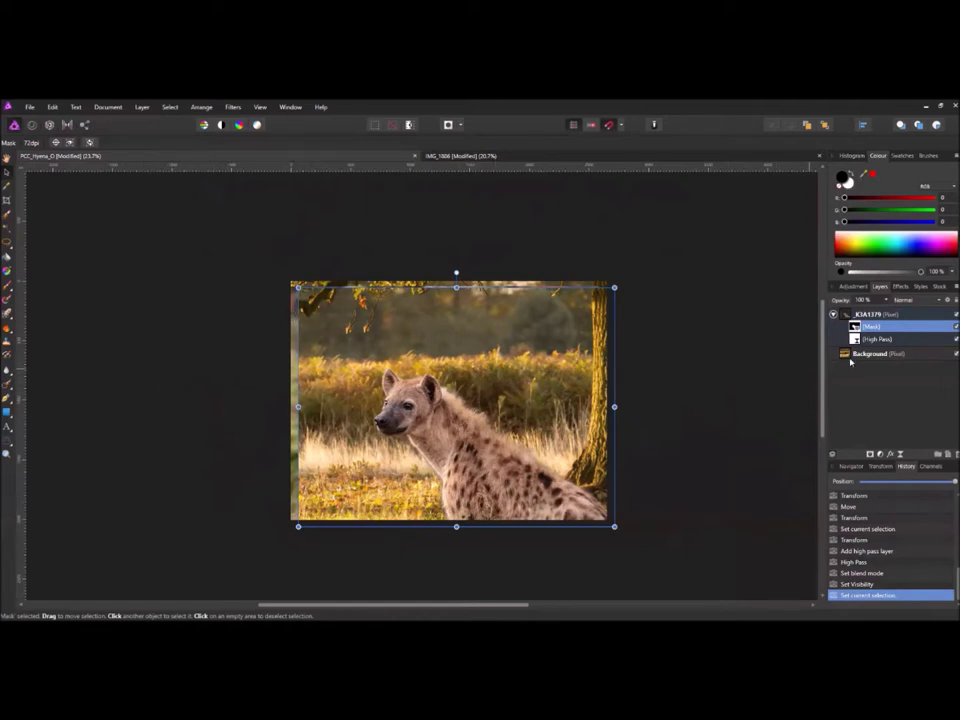
pyautogui.click(864, 315)
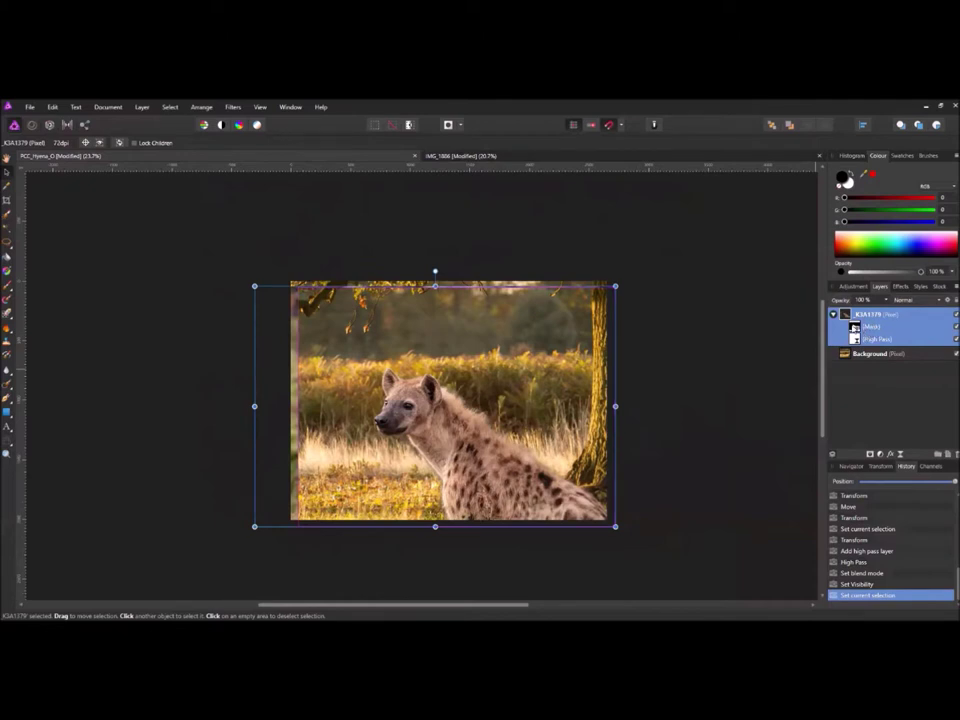
pyautogui.click(856, 328)
pyautogui.click(7, 285)
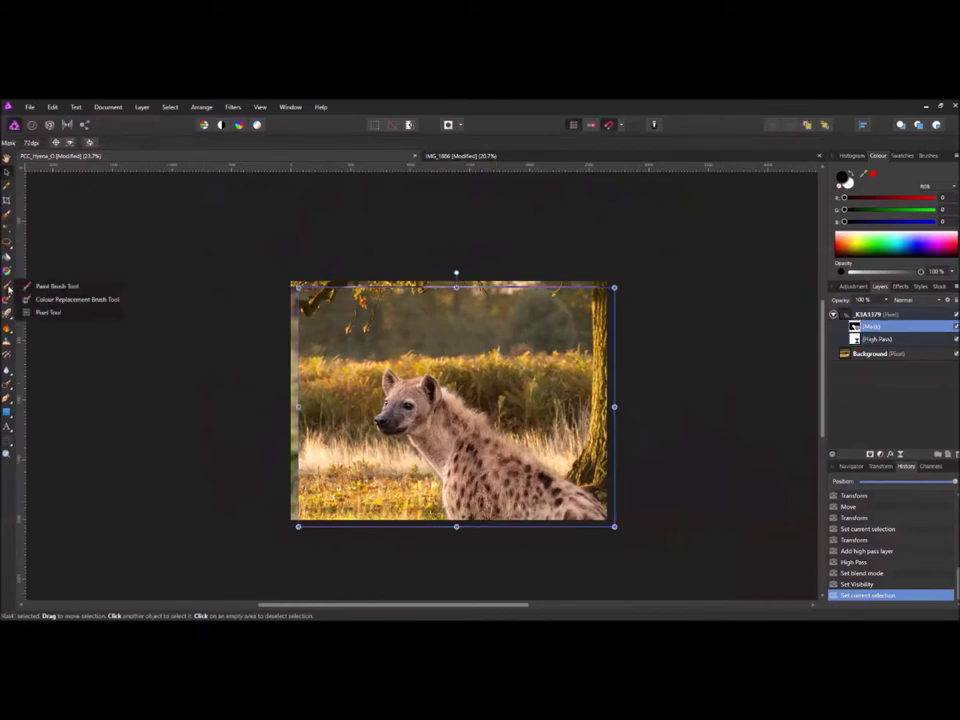
pyautogui.click(50, 282)
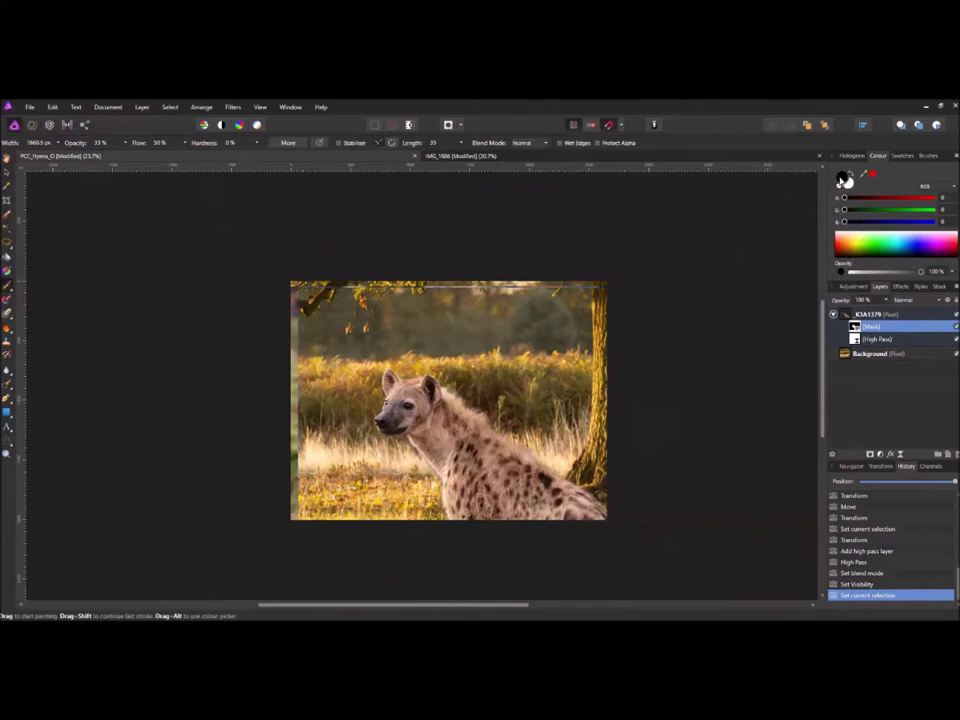
pyautogui.moveTo(285, 364); pyautogui.dragTo(261, 454)
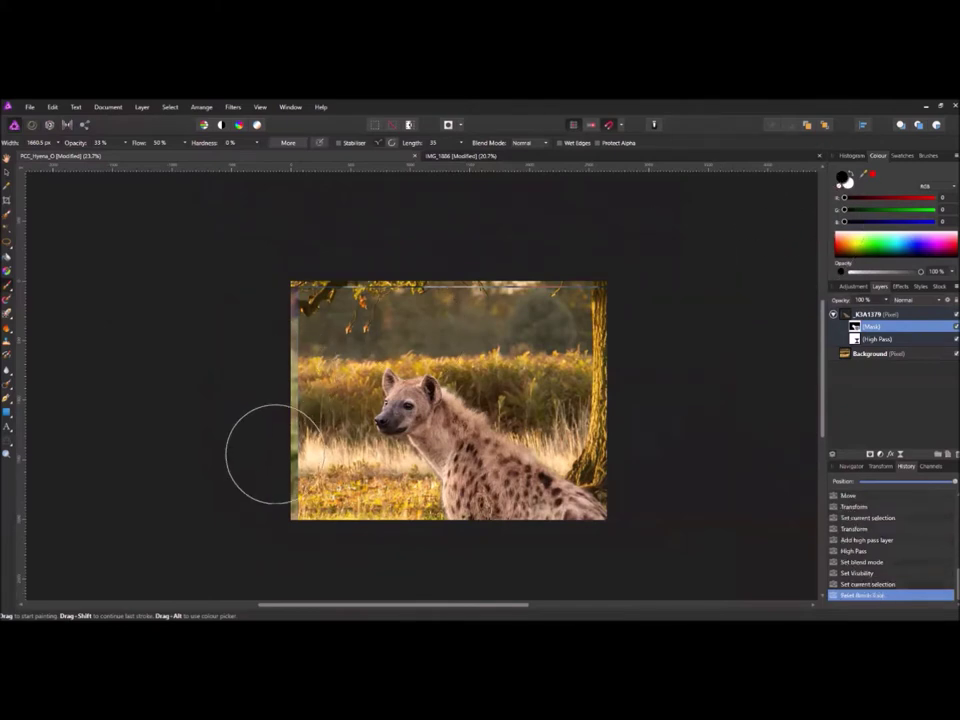
# Set the brush hardness to 100% and paint out the leftover strip along the image's left edge on the mask
pyautogui.click(258, 145)
pyautogui.moveTo(263, 155); pyautogui.dragTo(338, 158)
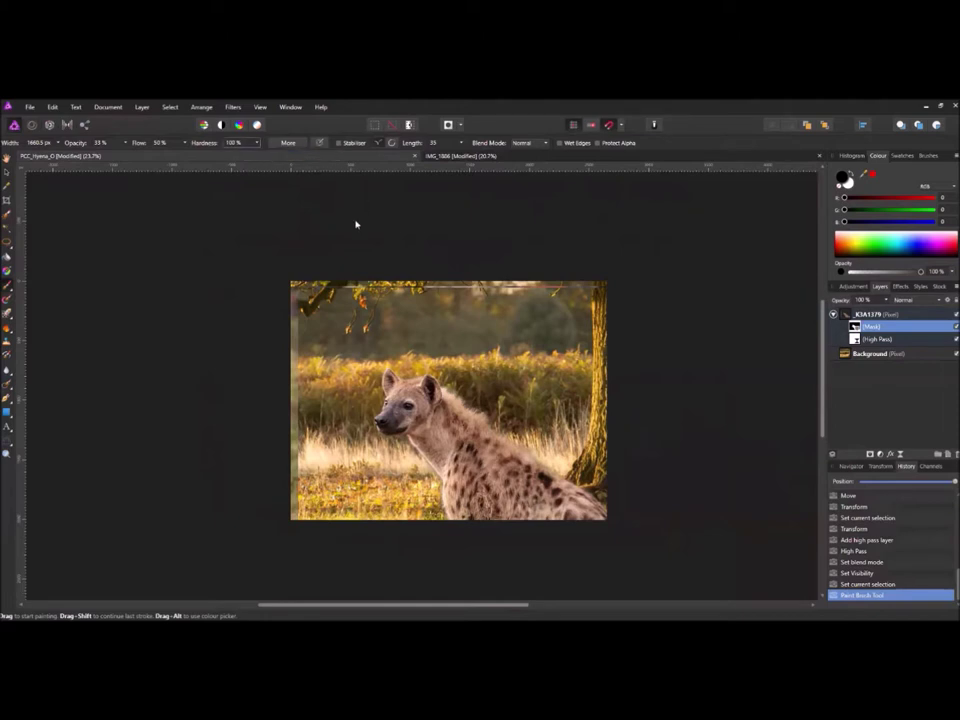
pyautogui.click(280, 335)
pyautogui.moveTo(252, 468); pyautogui.dragTo(227, 465)
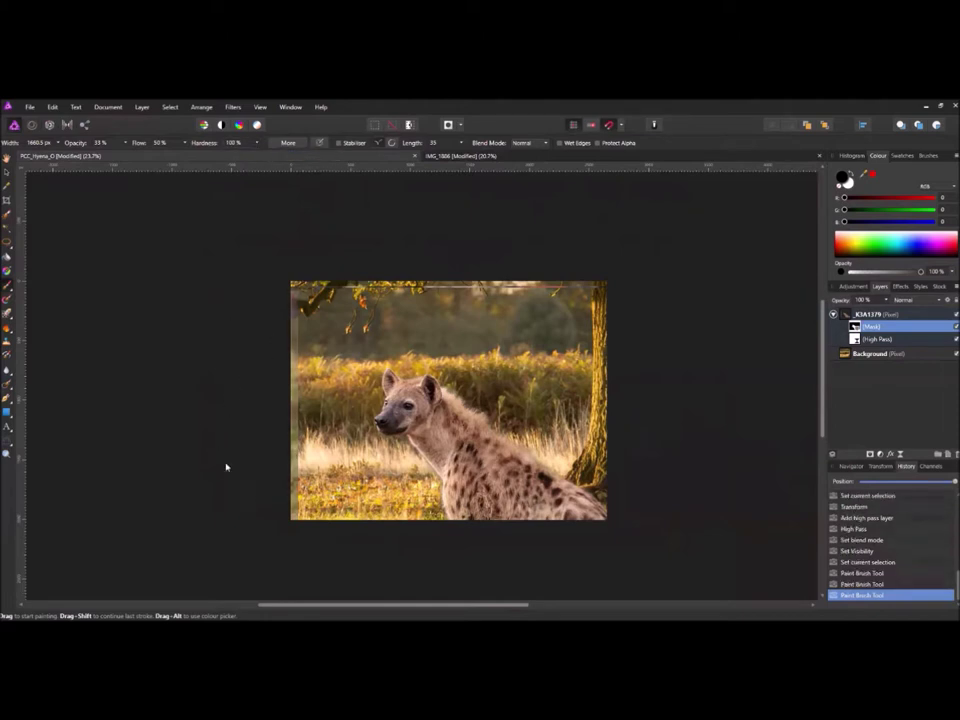
pyautogui.moveTo(224, 324); pyautogui.dragTo(226, 280)
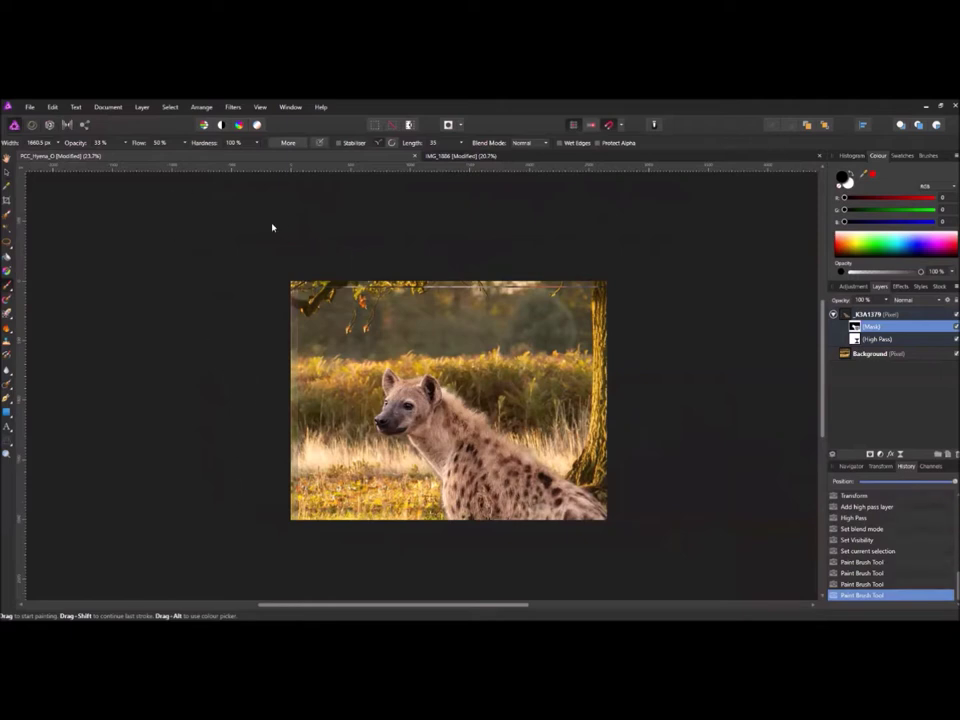
# Reduce the brush to about 452 px and paint black on the mask over the leftover lines along the image's top and left edges
pyautogui.press('[')
pyautogui.press('[')
pyautogui.press('[')
pyautogui.press('[')
pyautogui.press('[')
pyautogui.press('[')
pyautogui.press('[')
pyautogui.press('[')
pyautogui.press('[')
pyautogui.press('[')
pyautogui.press('[')
pyautogui.press('[')
pyautogui.press('[')
pyautogui.moveTo(316, 275)
pyautogui.mouseDown()
pyautogui.moveTo(566, 285)
pyautogui.moveTo(332, 279)
pyautogui.mouseUp()
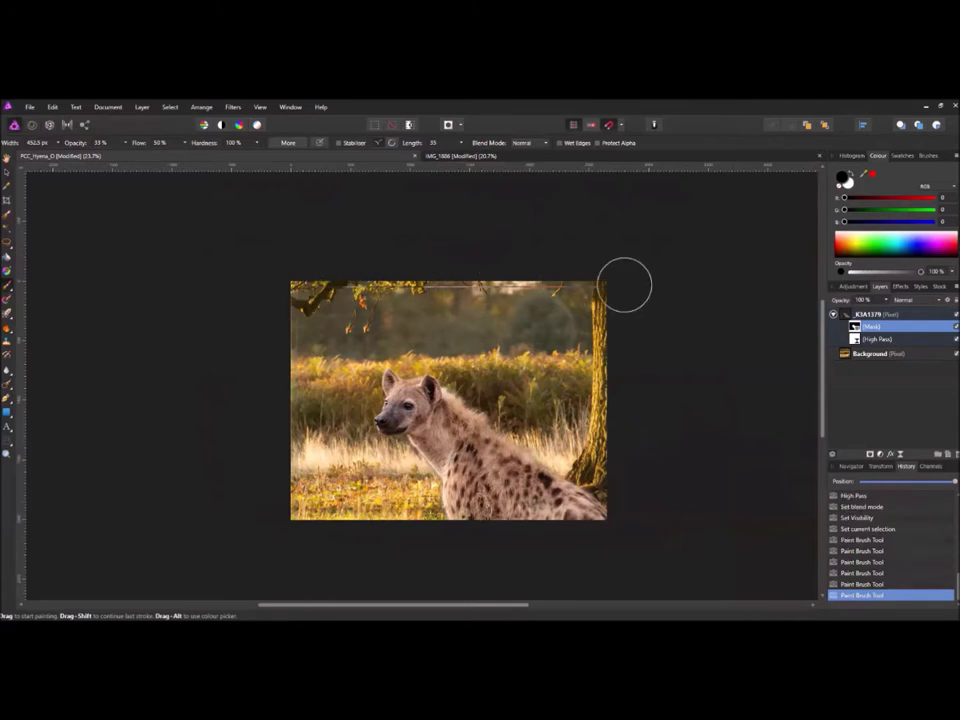
pyautogui.moveTo(625, 285)
pyautogui.mouseDown()
pyautogui.moveTo(241, 299)
pyautogui.moveTo(598, 296)
pyautogui.moveTo(390, 278)
pyautogui.moveTo(459, 287)
pyautogui.mouseUp()
pyautogui.moveTo(401, 287)
pyautogui.mouseDown()
pyautogui.moveTo(529, 287)
pyautogui.moveTo(448, 295)
pyautogui.moveTo(311, 274)
pyautogui.moveTo(255, 283)
pyautogui.moveTo(256, 485)
pyautogui.moveTo(294, 455)
pyautogui.mouseUp()
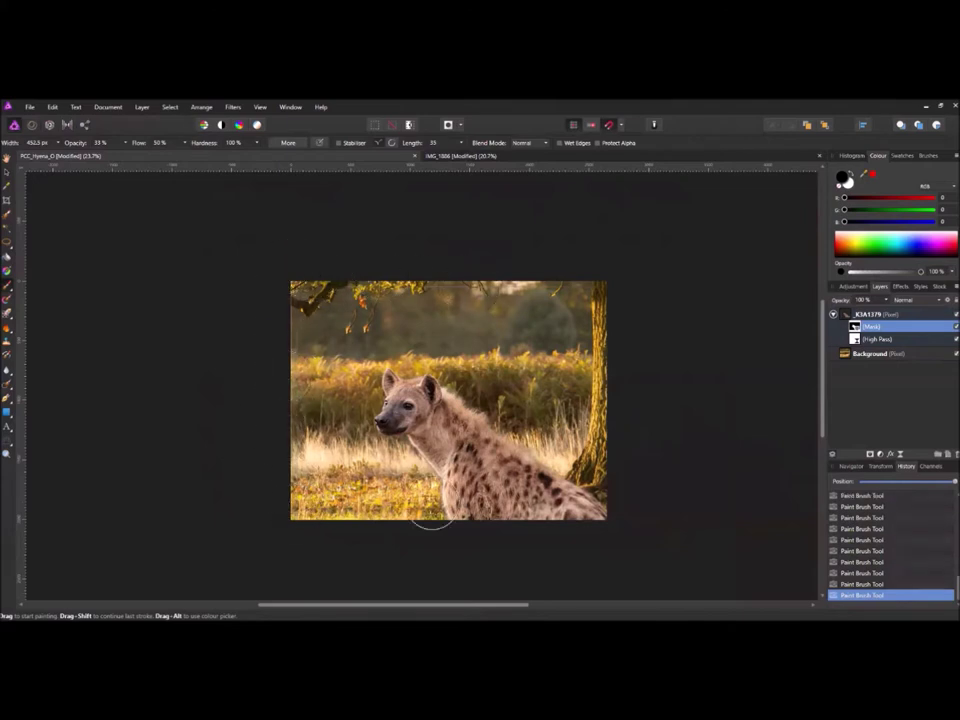
# Add an Exposure adjustment layer above the hyena layer
pyautogui.scroll(2, 423, 455)
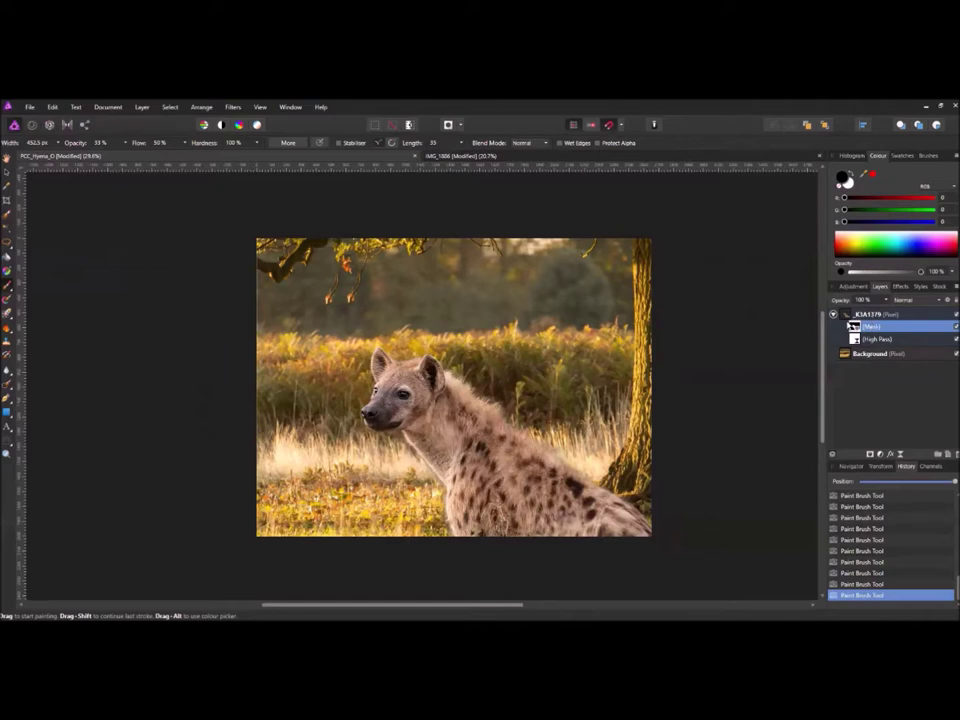
pyautogui.click(849, 316)
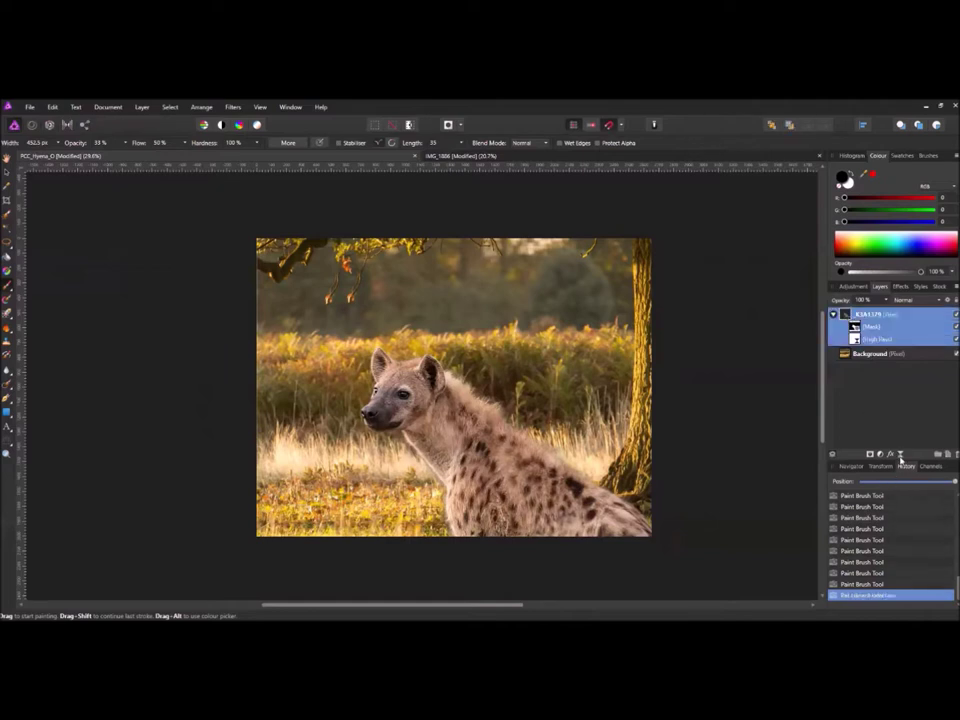
pyautogui.click(880, 454)
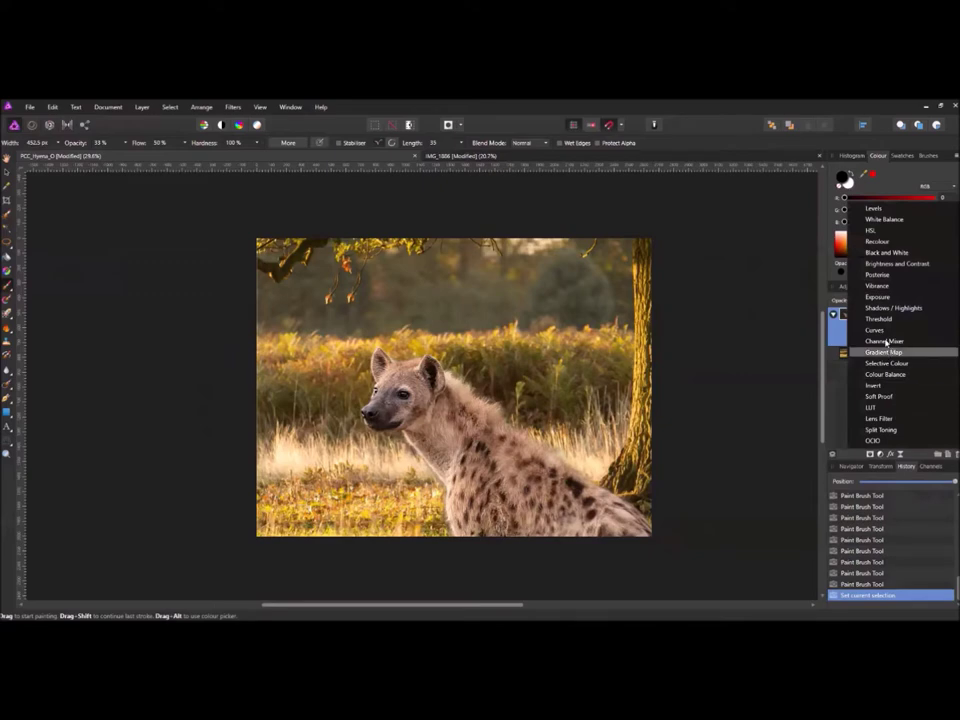
pyautogui.click(876, 297)
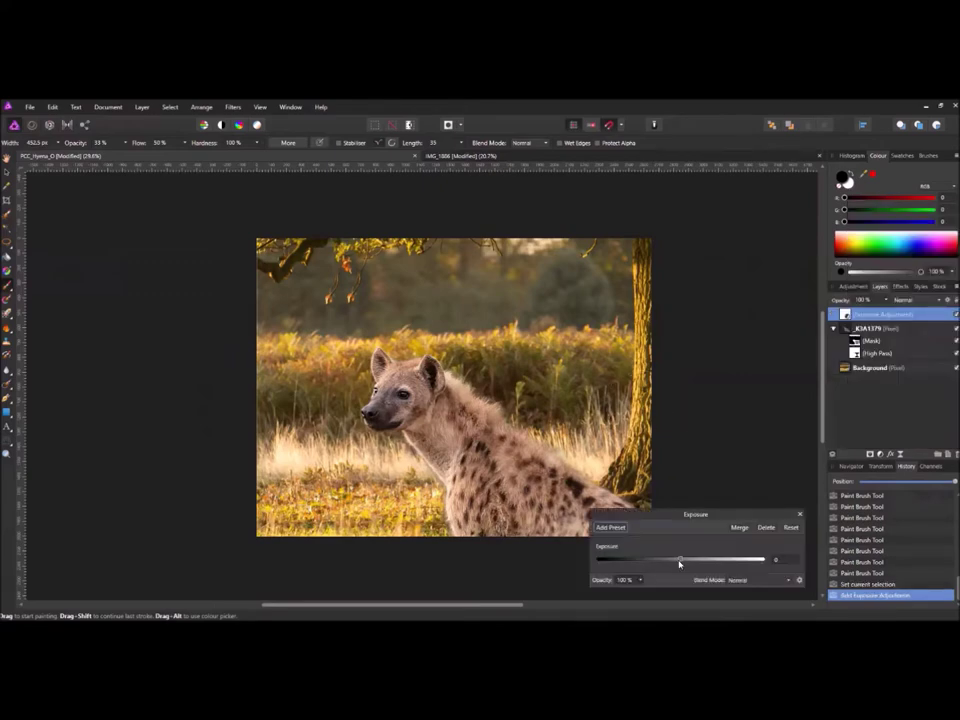
# Lower the exposure to about -4.4 and nest the adjustment inside the hyena layer so it affects only the hyena
pyautogui.moveTo(682, 561); pyautogui.dragTo(667, 565)
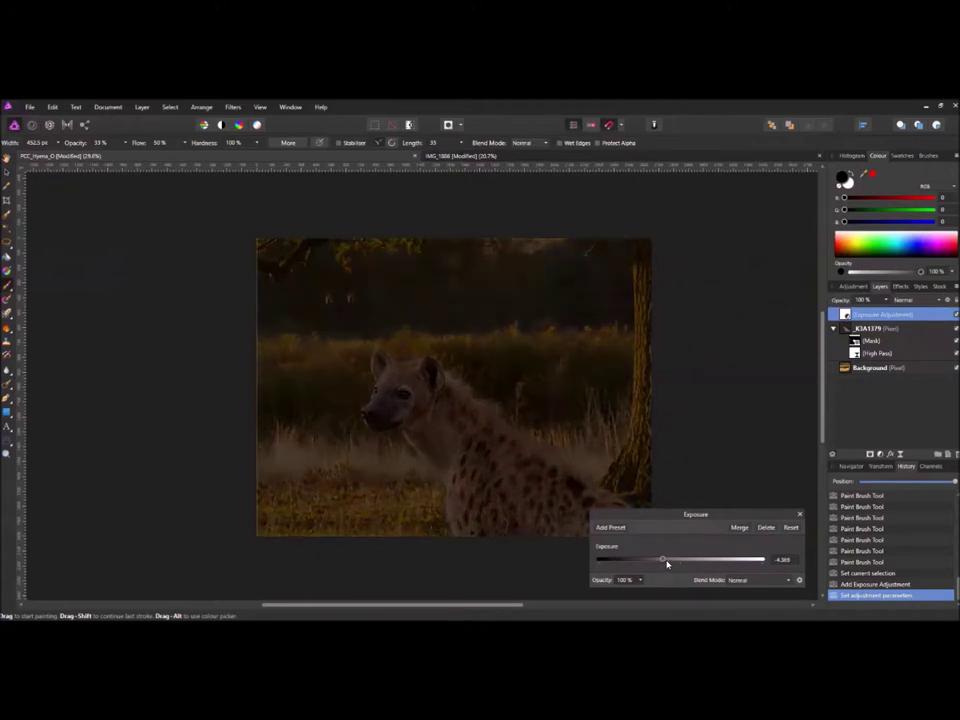
pyautogui.click(800, 515)
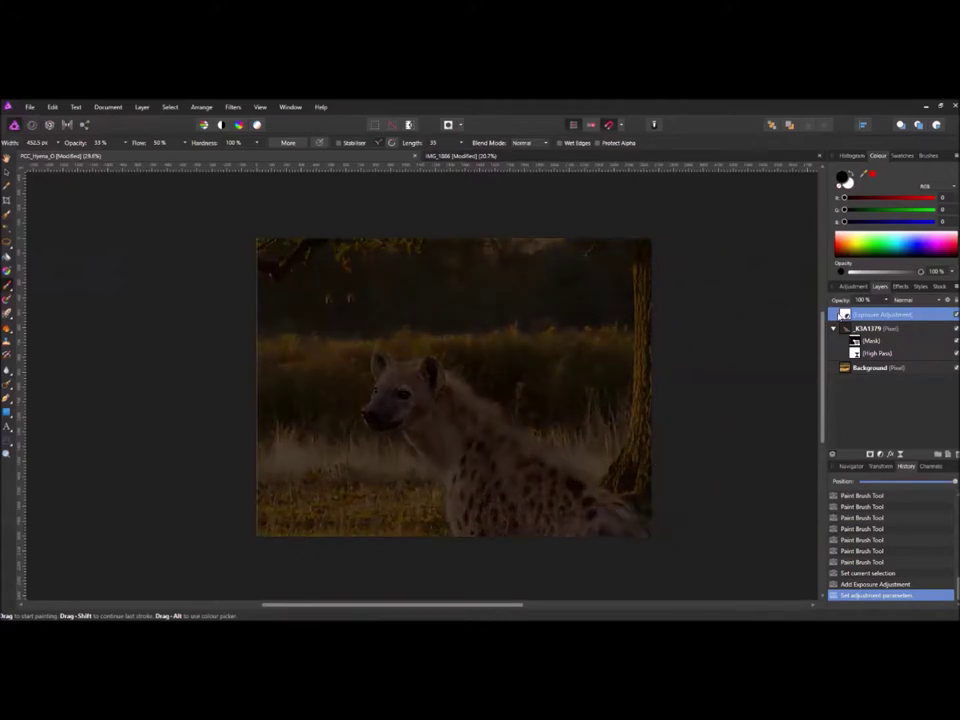
pyautogui.moveTo(847, 332); pyautogui.dragTo(849, 333)
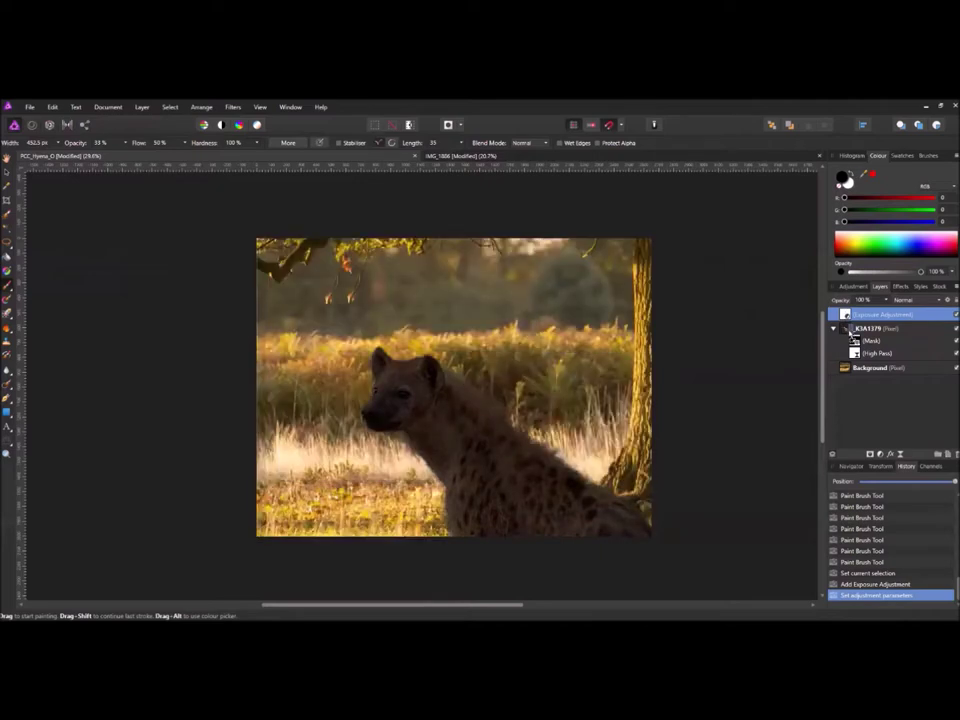
pyautogui.moveTo(849, 333); pyautogui.dragTo(850, 334)
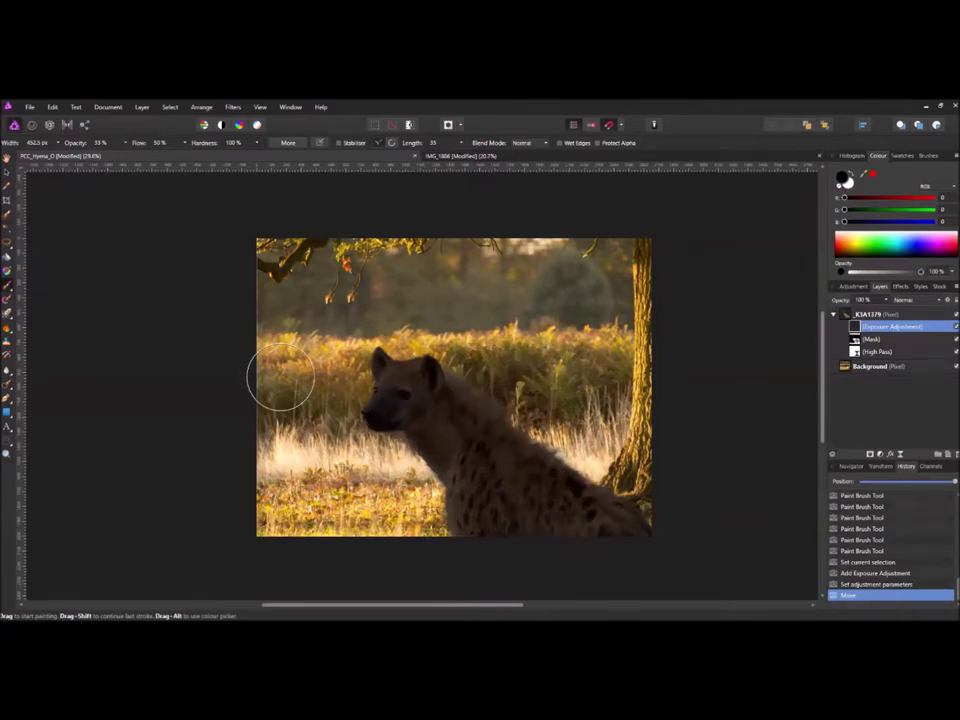
# Enlarge the brush to about 1204 px, set its hardness to 0% and paint the darkening off the hyena's face, neck and chest on the exposure adjustment
pyautogui.press(']')
pyautogui.press(']')
pyautogui.press(']')
pyautogui.press(']')
pyautogui.press(']')
pyautogui.press(']')
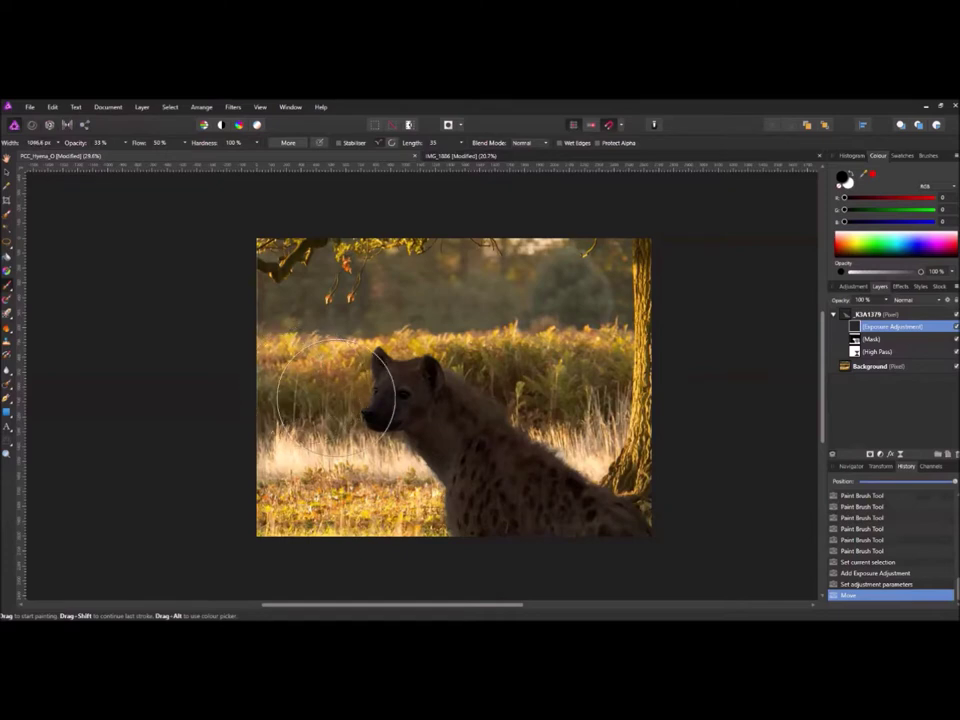
pyautogui.moveTo(335, 390); pyautogui.dragTo(320, 392)
pyautogui.click(257, 143)
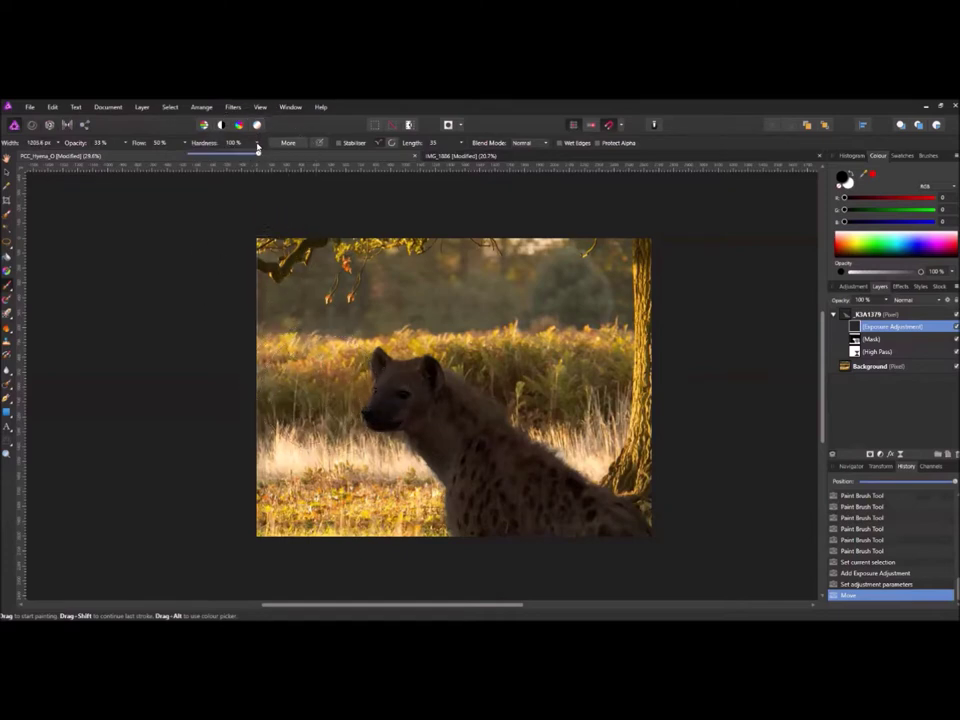
pyautogui.moveTo(258, 154); pyautogui.dragTo(156, 158)
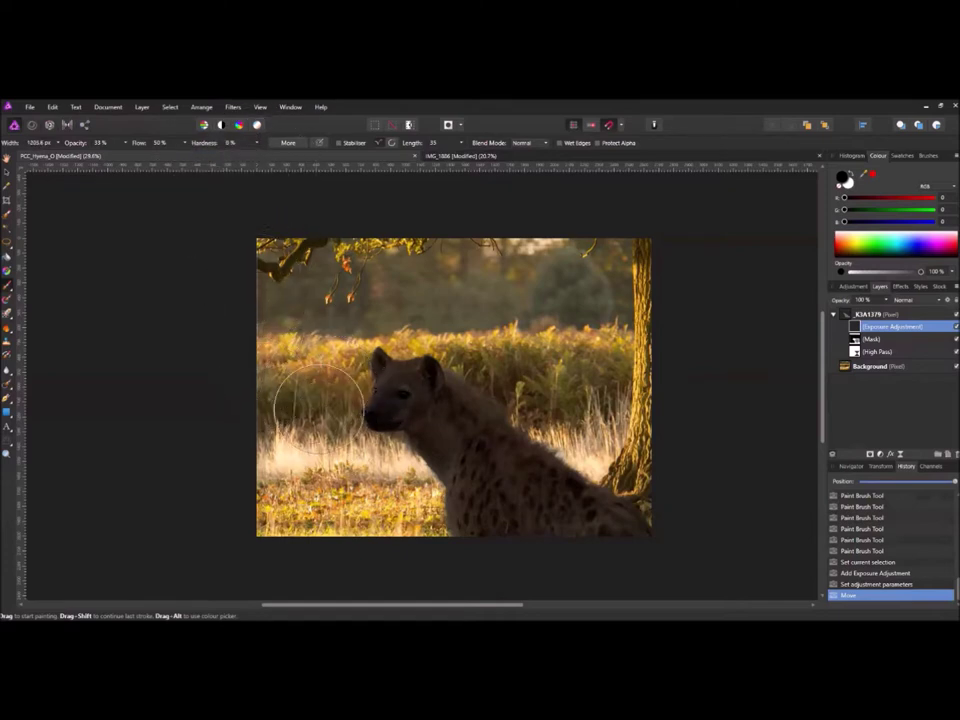
pyautogui.moveTo(330, 405)
pyautogui.mouseDown()
pyautogui.moveTo(450, 467)
pyautogui.moveTo(354, 386)
pyautogui.moveTo(471, 540)
pyautogui.moveTo(310, 357)
pyautogui.moveTo(456, 514)
pyautogui.moveTo(463, 482)
pyautogui.moveTo(413, 428)
pyautogui.mouseUp()
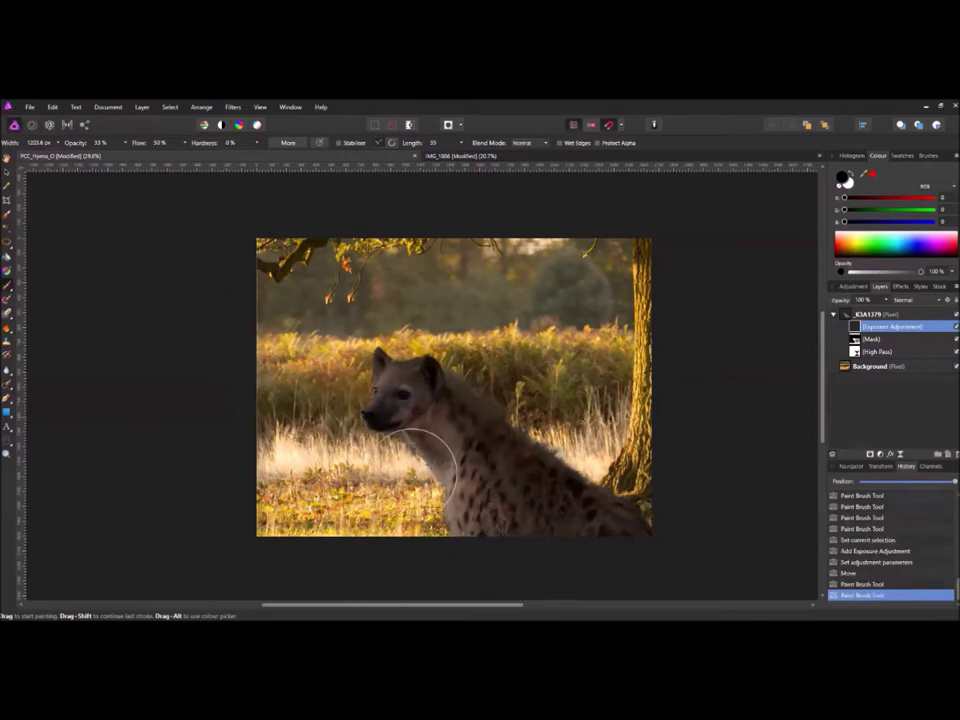
pyautogui.moveTo(520, 553)
pyautogui.mouseDown()
pyautogui.moveTo(544, 575)
pyautogui.moveTo(392, 402)
pyautogui.moveTo(354, 412)
pyautogui.mouseUp()
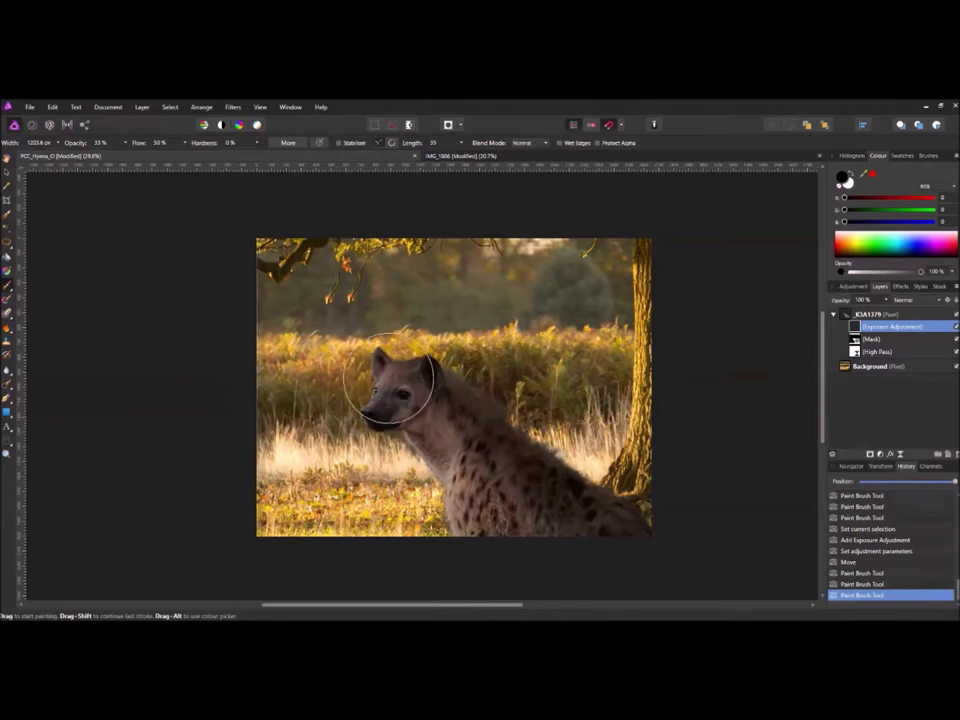
pyautogui.moveTo(397, 370)
pyautogui.mouseDown()
pyautogui.moveTo(400, 402)
pyautogui.moveTo(347, 422)
pyautogui.moveTo(396, 359)
pyautogui.moveTo(382, 441)
pyautogui.moveTo(348, 396)
pyautogui.moveTo(402, 386)
pyautogui.moveTo(370, 434)
pyautogui.moveTo(385, 380)
pyautogui.moveTo(345, 416)
pyautogui.moveTo(366, 367)
pyautogui.moveTo(382, 399)
pyautogui.moveTo(358, 423)
pyautogui.moveTo(367, 403)
pyautogui.moveTo(474, 539)
pyautogui.moveTo(399, 469)
pyautogui.moveTo(375, 429)
pyautogui.moveTo(471, 505)
pyautogui.moveTo(461, 514)
pyautogui.moveTo(365, 407)
pyautogui.moveTo(485, 554)
pyautogui.moveTo(366, 408)
pyautogui.moveTo(414, 463)
pyautogui.moveTo(511, 528)
pyautogui.moveTo(509, 538)
pyautogui.moveTo(446, 499)
pyautogui.moveTo(523, 524)
pyautogui.moveTo(585, 563)
pyautogui.mouseUp()
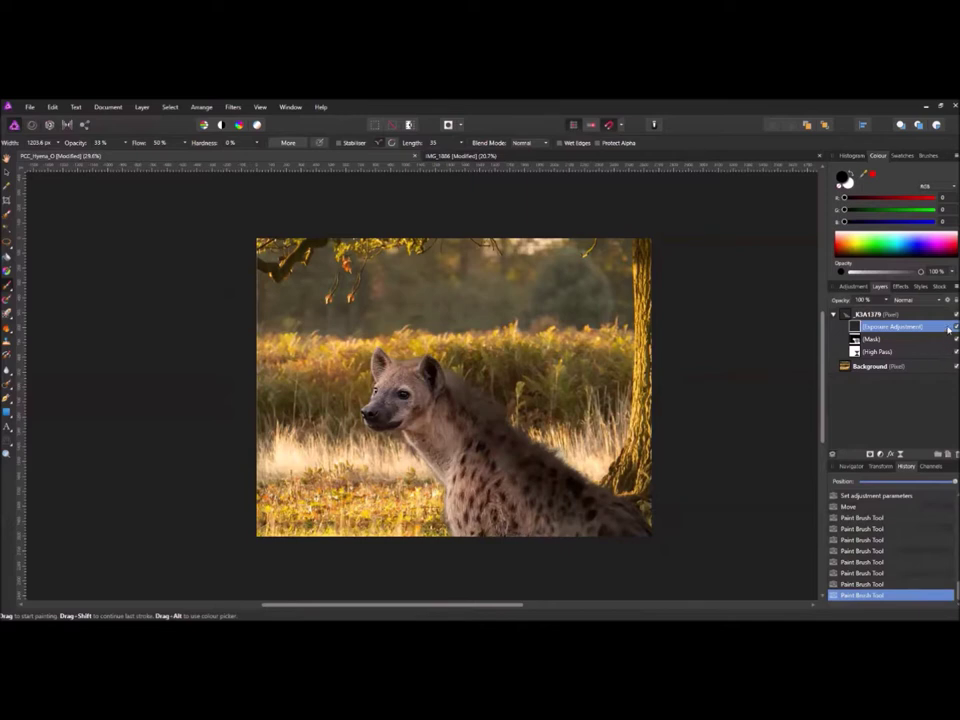
pyautogui.click(949, 327)
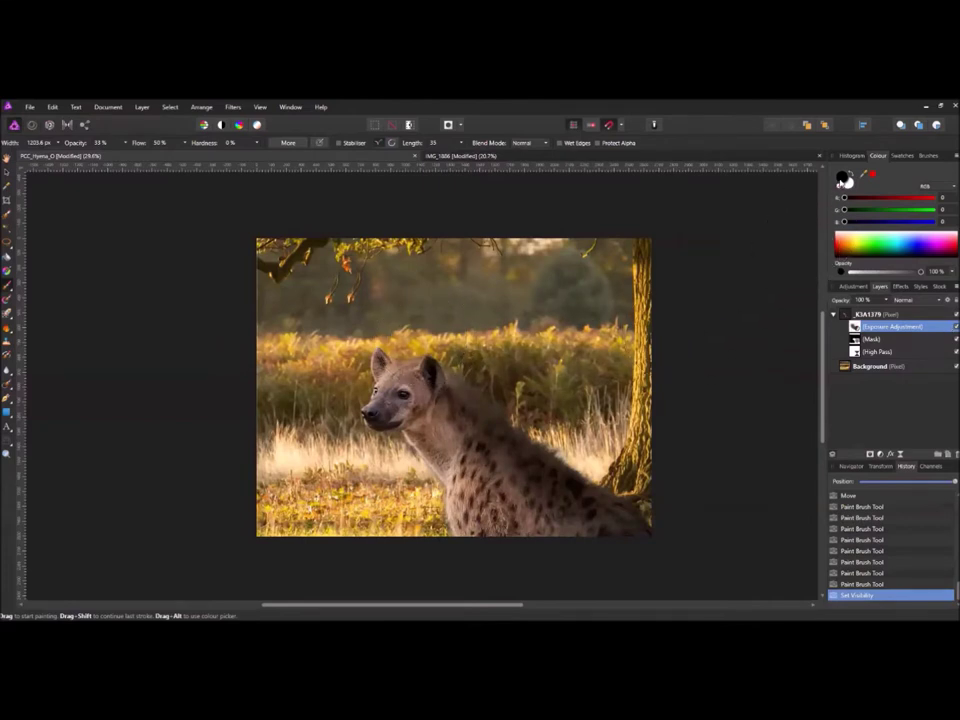
# Set the brush hardness and opacity to 100% and paint black on the exposure adjustment along the image's left edge
pyautogui.moveTo(253, 298); pyautogui.dragTo(228, 502)
pyautogui.moveTo(256, 146); pyautogui.dragTo(340, 161)
pyautogui.click(125, 143)
pyautogui.click(200, 153)
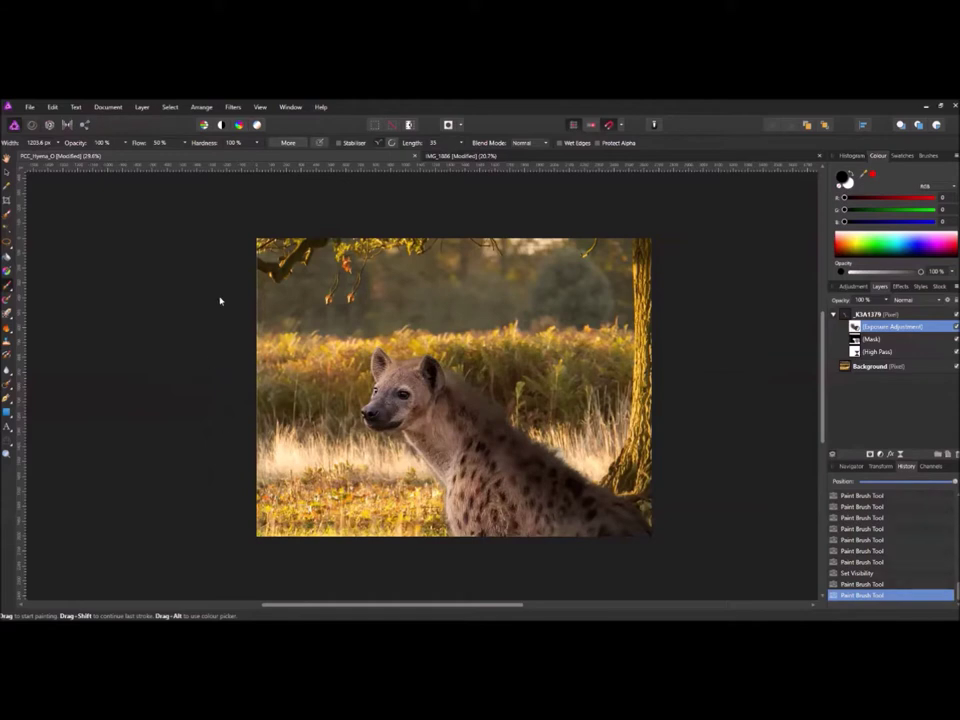
pyautogui.scroll(-2, 220, 300)
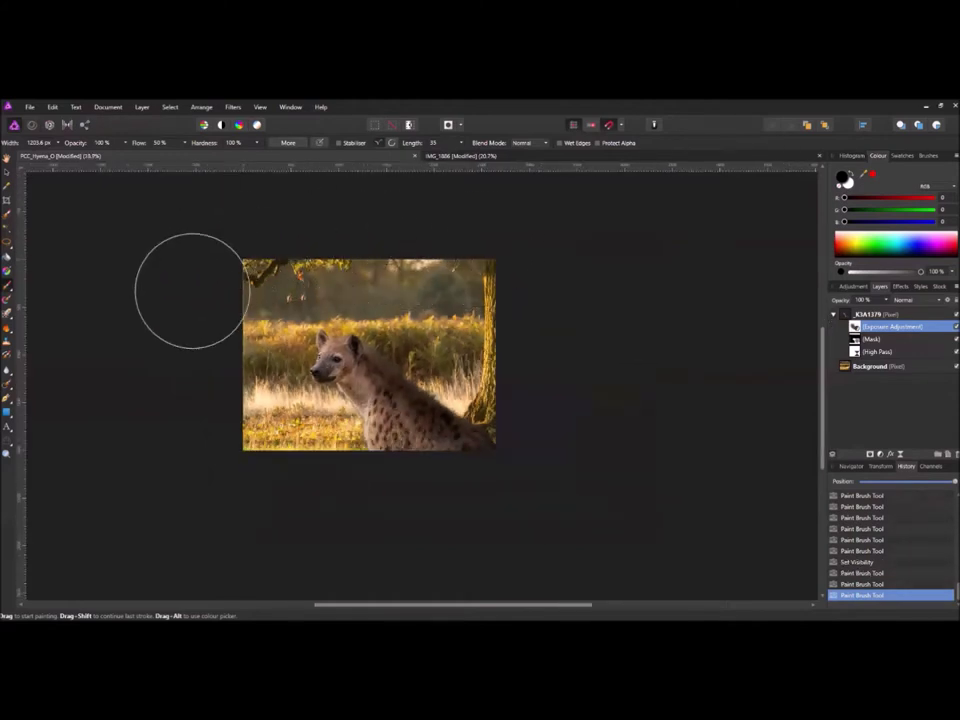
pyautogui.moveTo(182, 386); pyautogui.dragTo(270, 407)
pyautogui.scroll(2, 270, 405)
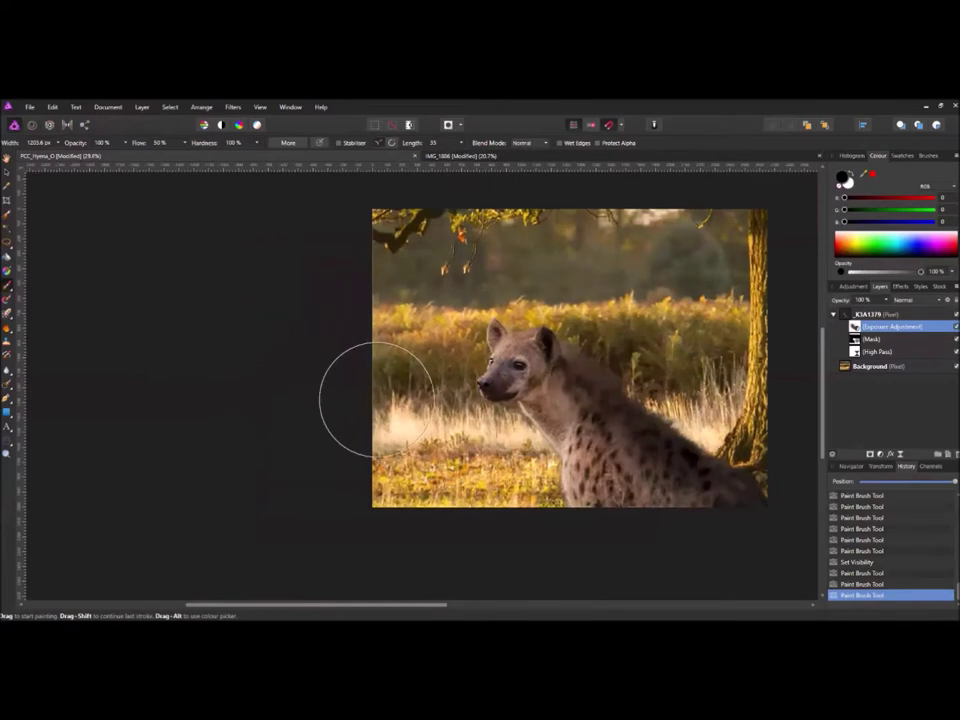
pyautogui.moveTo(376, 399); pyautogui.dragTo(231, 422)
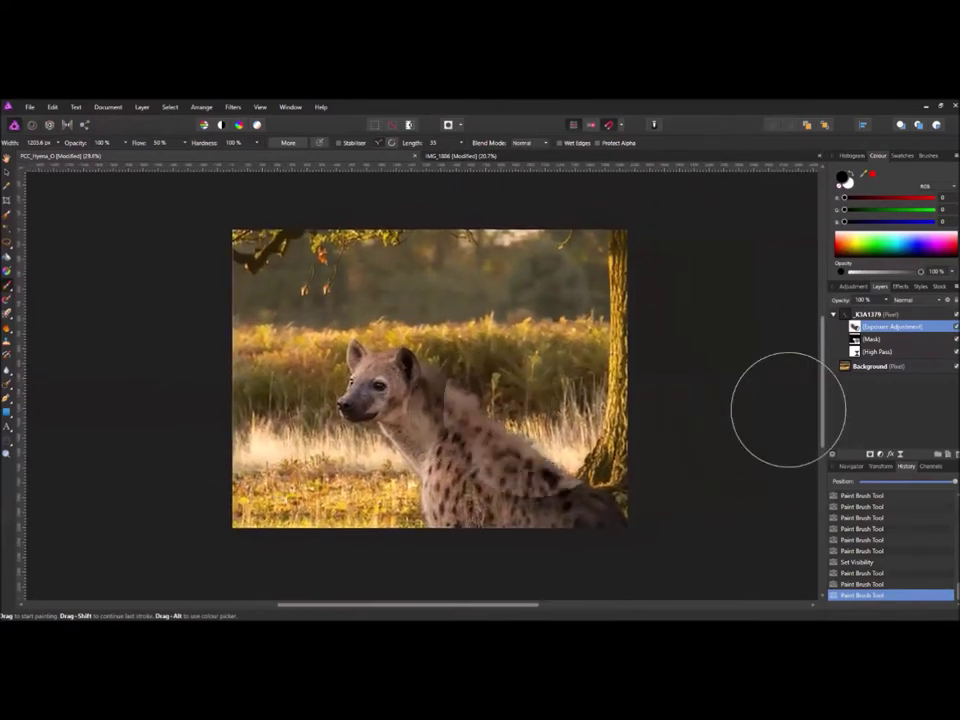
# Compare the hyena with the exposure adjustment hidden and shown, and softly paint over its back with a 0% hardness, 34% opacity brush
pyautogui.click(950, 327)
pyautogui.click(950, 328)
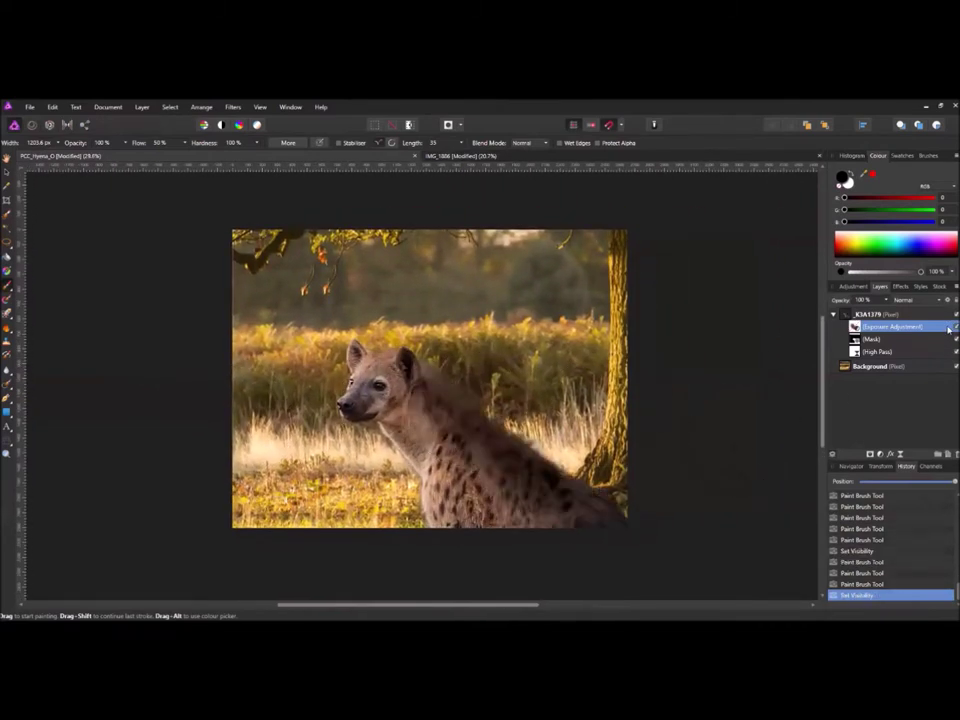
pyautogui.click(950, 328)
pyautogui.click(950, 327)
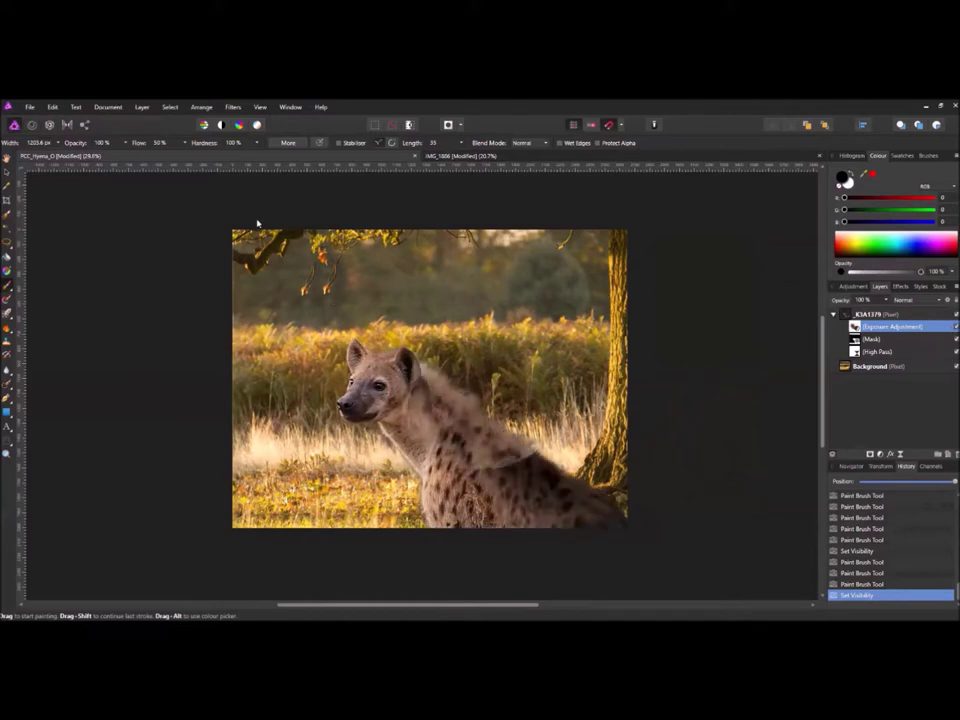
pyautogui.click(259, 143)
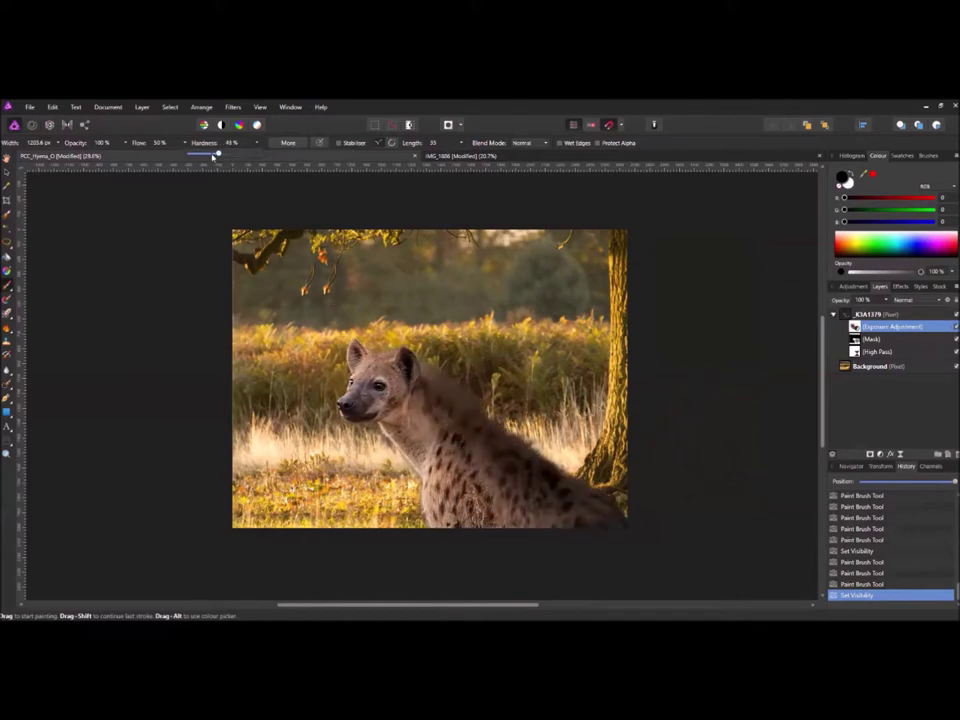
pyautogui.moveTo(213, 155); pyautogui.dragTo(188, 155)
pyautogui.click(124, 143)
pyautogui.moveTo(120, 155); pyautogui.dragTo(80, 163)
pyautogui.moveTo(448, 398); pyautogui.dragTo(545, 450)
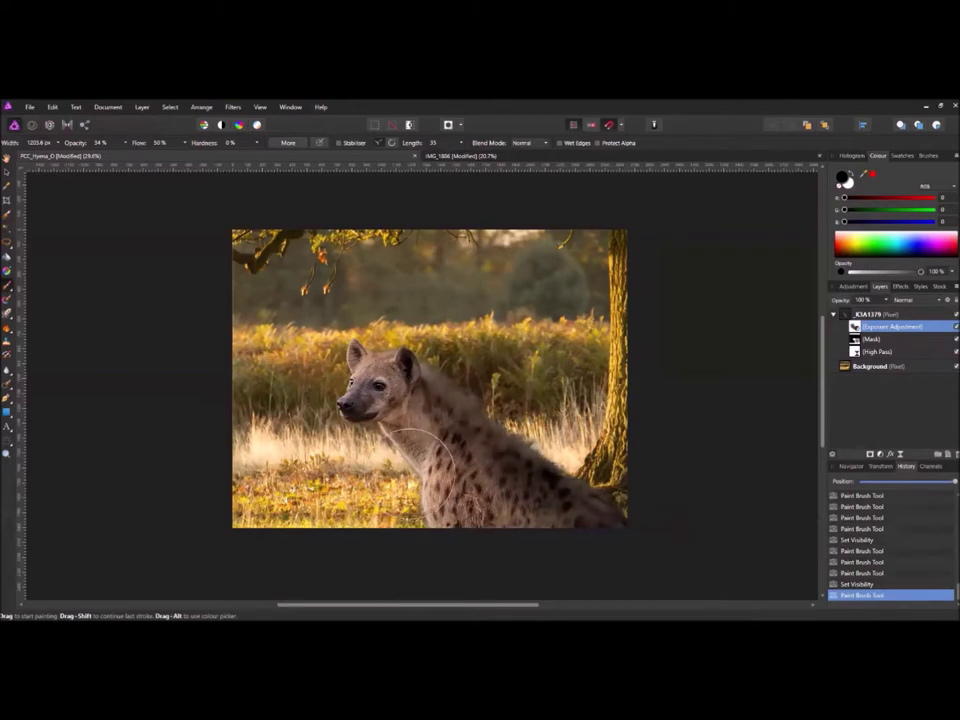
pyautogui.moveTo(609, 326); pyautogui.dragTo(638, 327)
pyautogui.scroll(-1, 637, 328)
pyautogui.scroll(1, 561, 386)
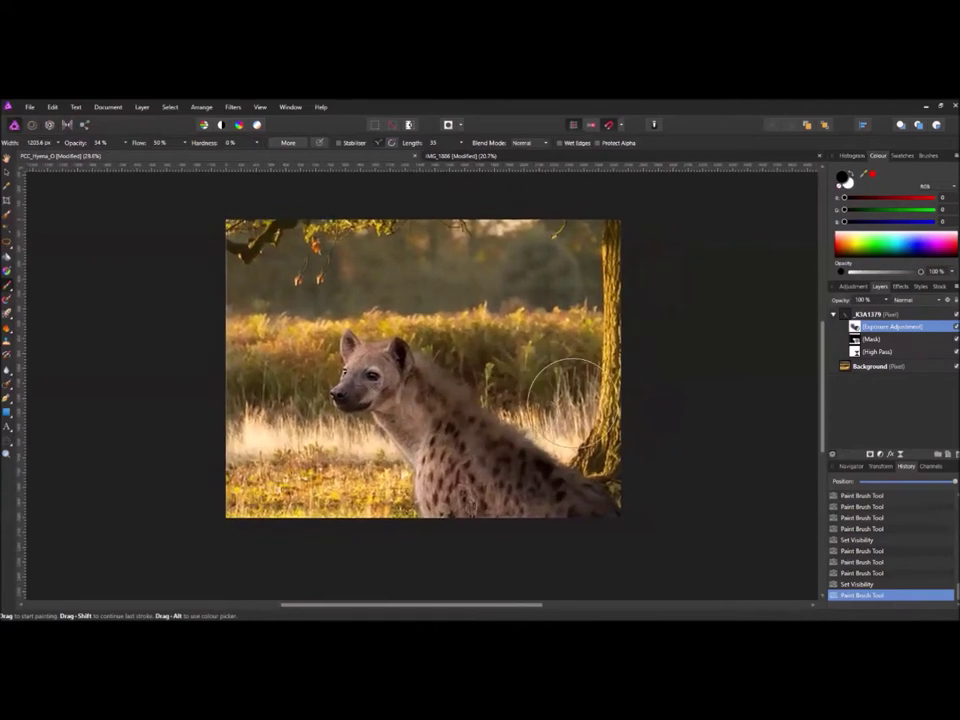
# Add a live Clarity filter to the hyena layer with a radius of about 10.6 px
pyautogui.click(878, 315)
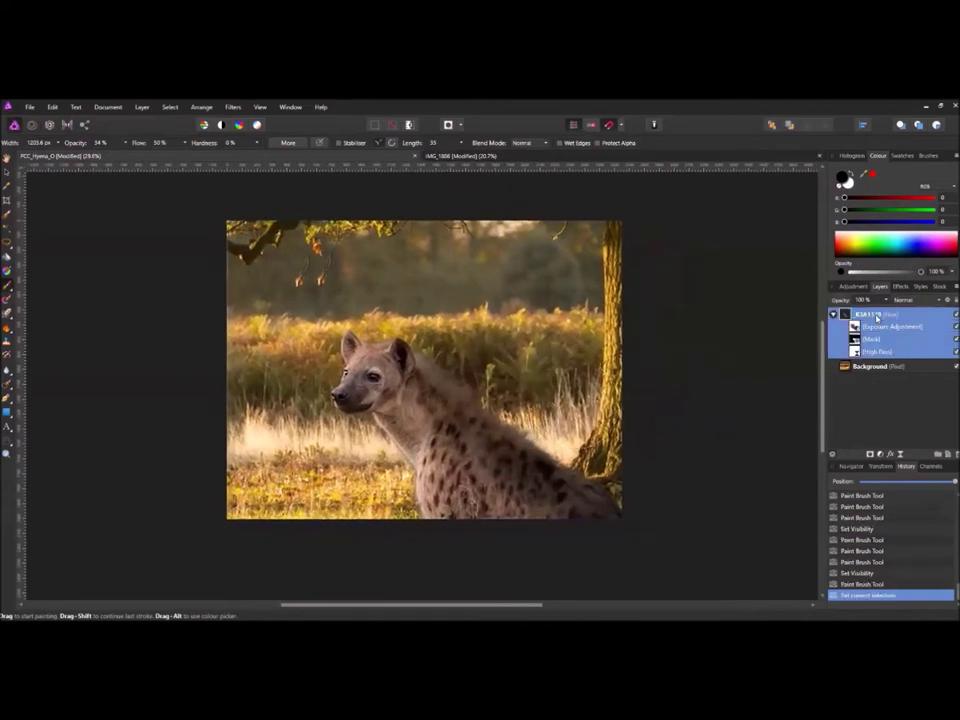
pyautogui.click(880, 455)
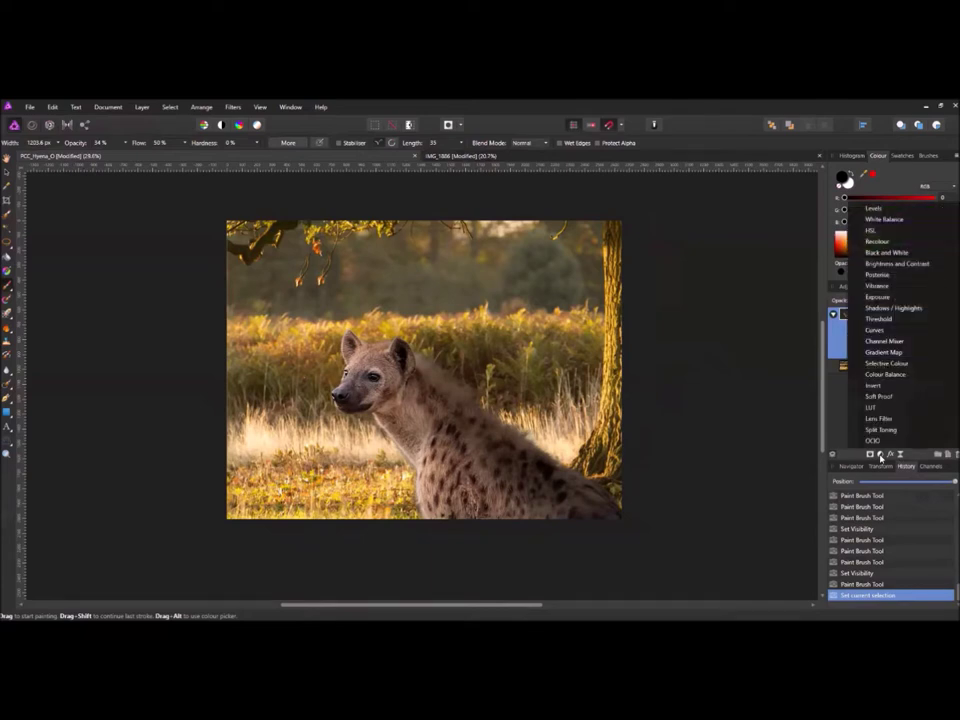
pyautogui.click(889, 455)
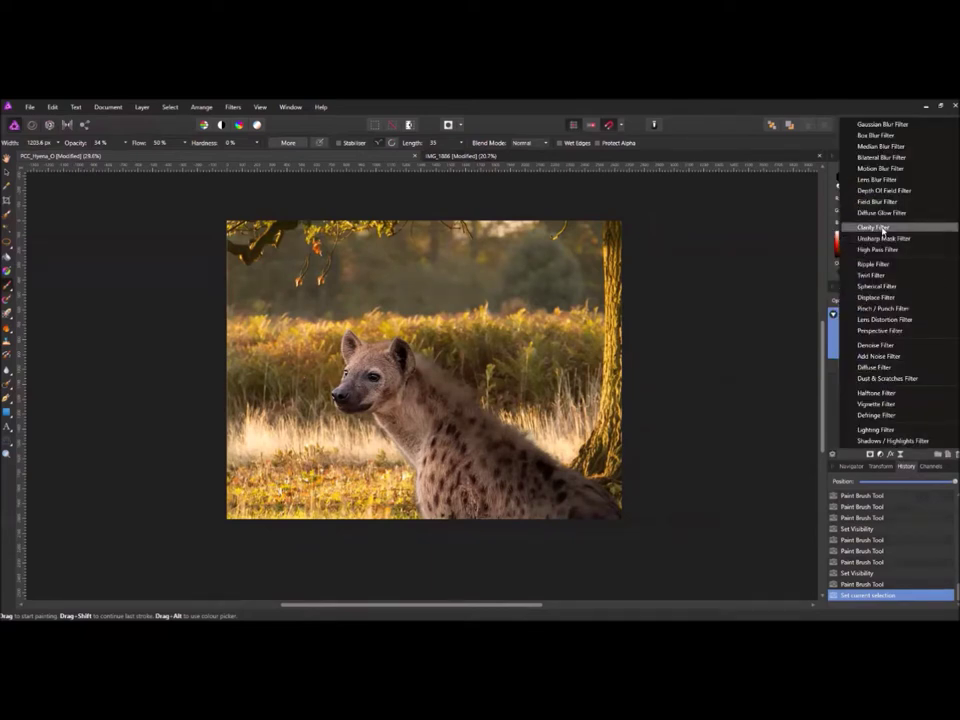
pyautogui.click(882, 229)
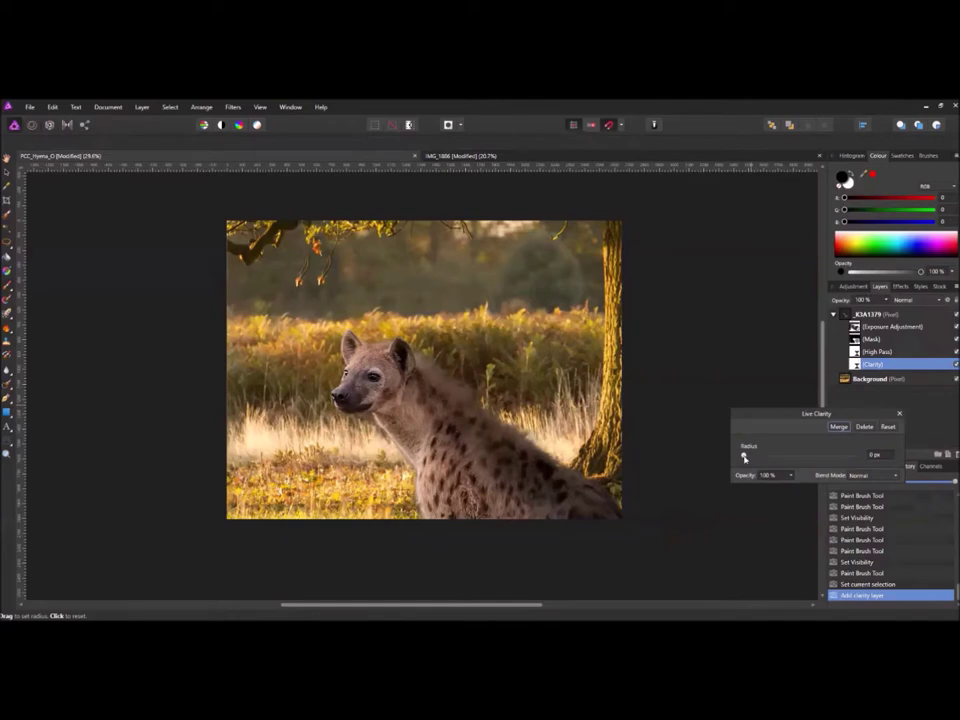
pyautogui.moveTo(745, 457); pyautogui.dragTo(796, 466)
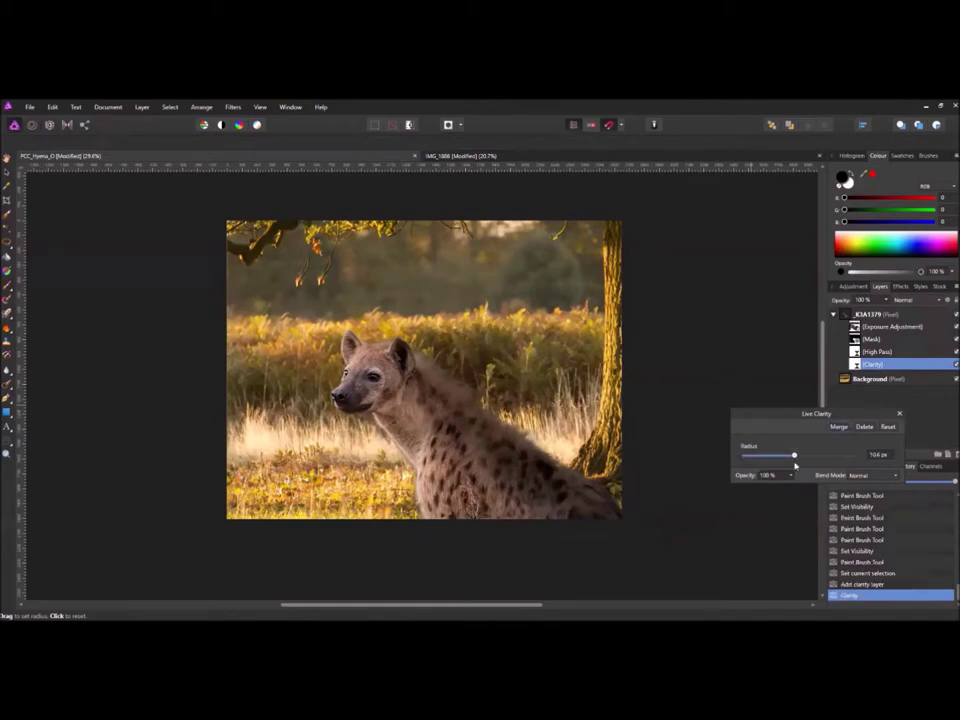
# Check the fur detail on the hyena's face up close and reduce the Clarity radius to about 1.1 px
pyautogui.scroll(5, 430, 385)
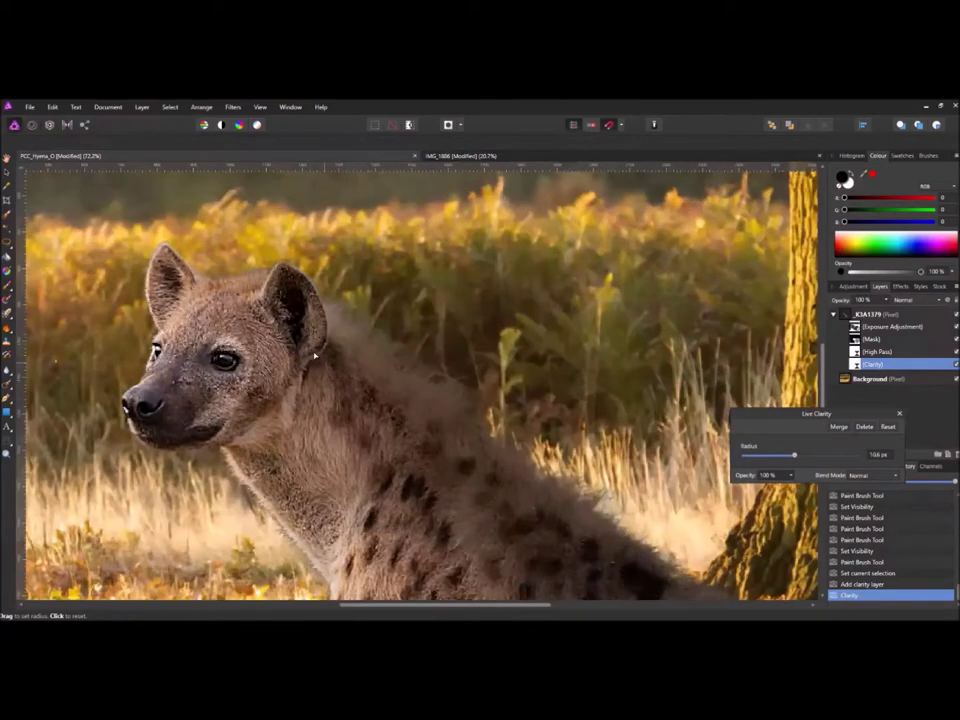
pyautogui.scroll(6, 120, 356)
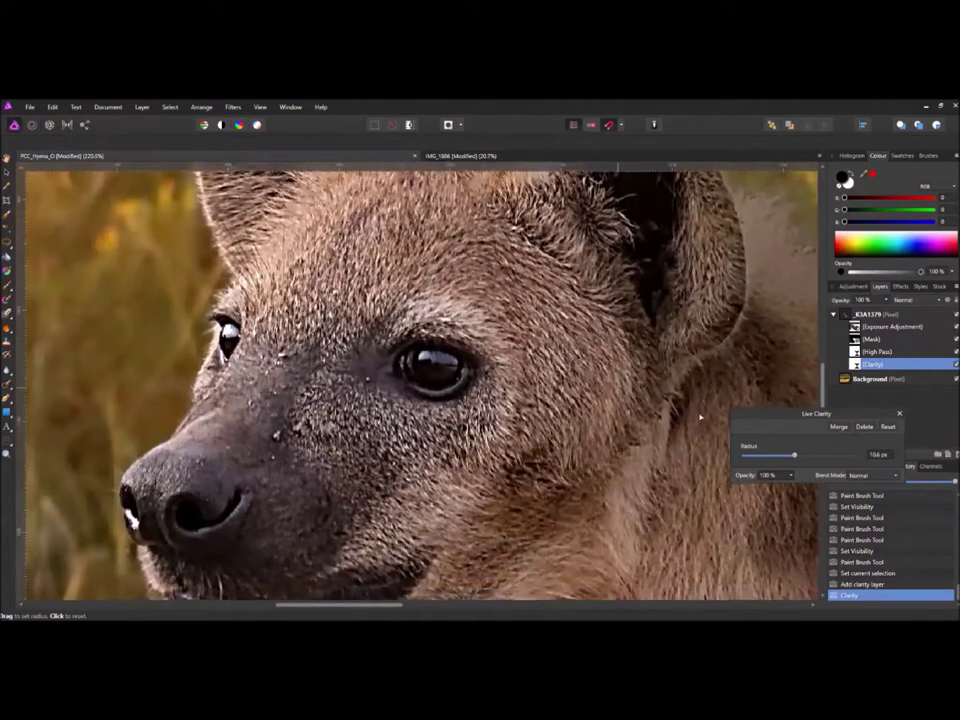
pyautogui.moveTo(797, 458); pyautogui.dragTo(767, 460)
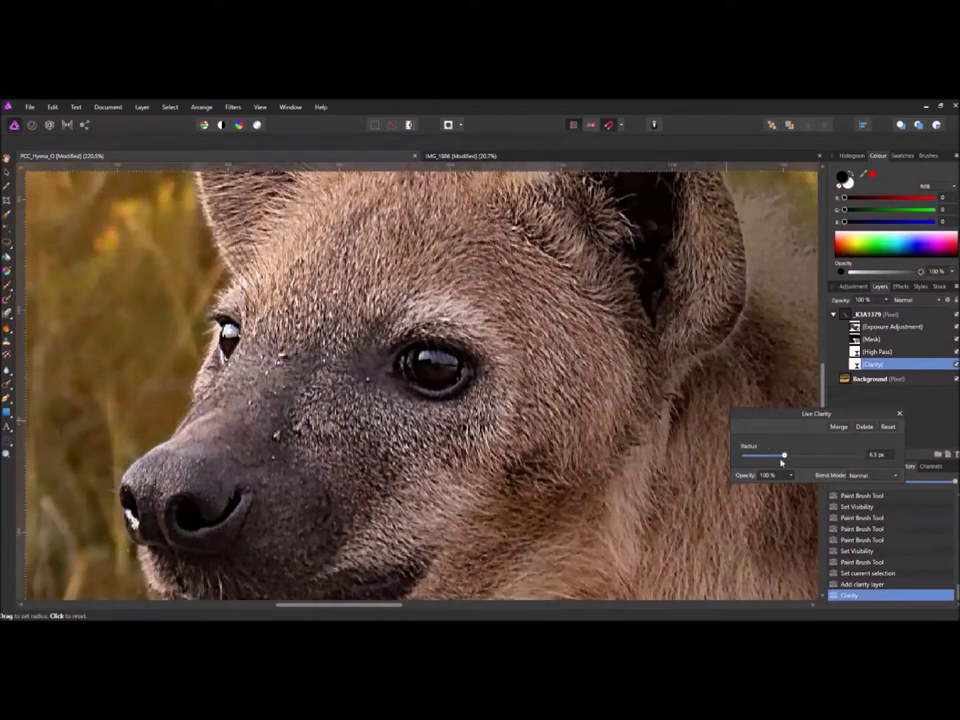
pyautogui.moveTo(769, 461); pyautogui.dragTo(768, 461)
pyautogui.scroll(-10, 556, 416)
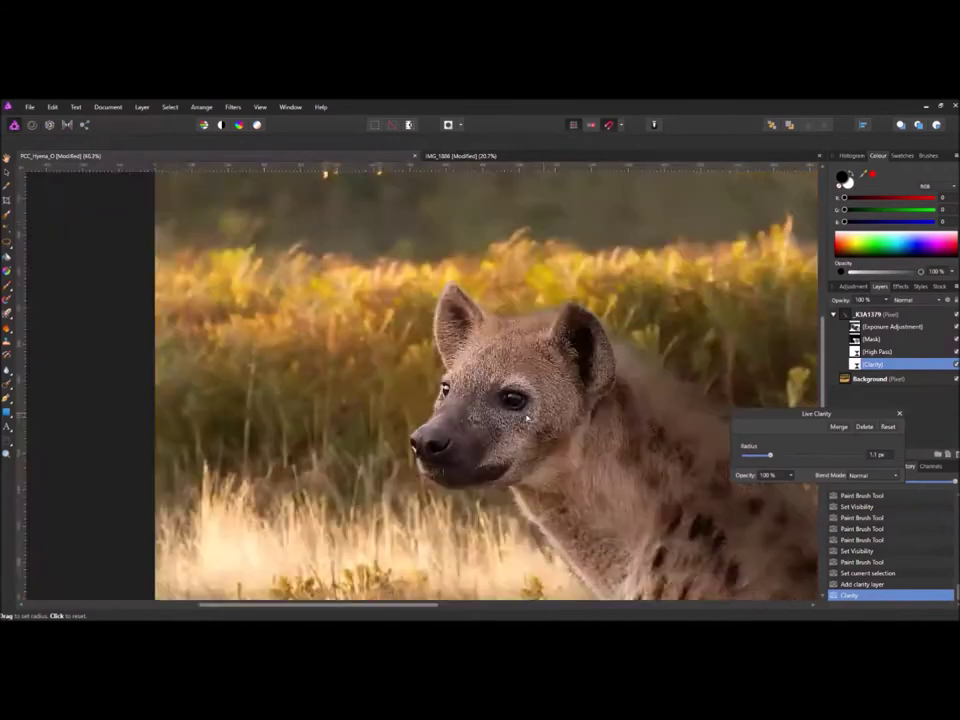
pyautogui.moveTo(510, 424); pyautogui.dragTo(368, 390)
pyautogui.scroll(1, 366, 390)
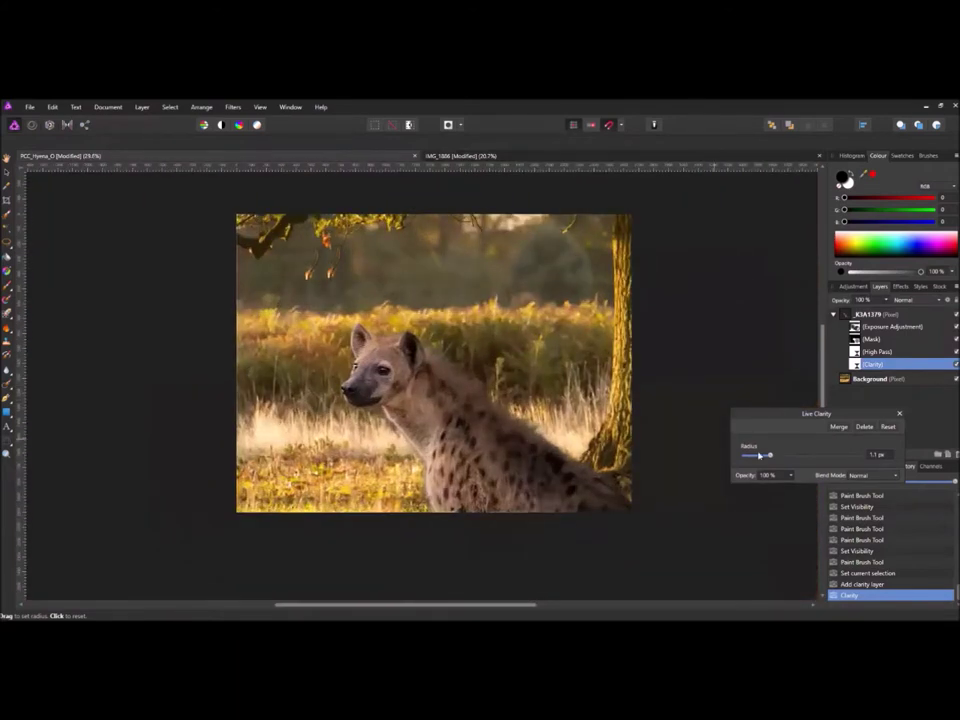
pyautogui.click(899, 413)
# Add a Curves adjustment above the hyena layer and shape a gentle S-curve, lowering the shadows and raising the highlights of the whole image
pyautogui.click(900, 455)
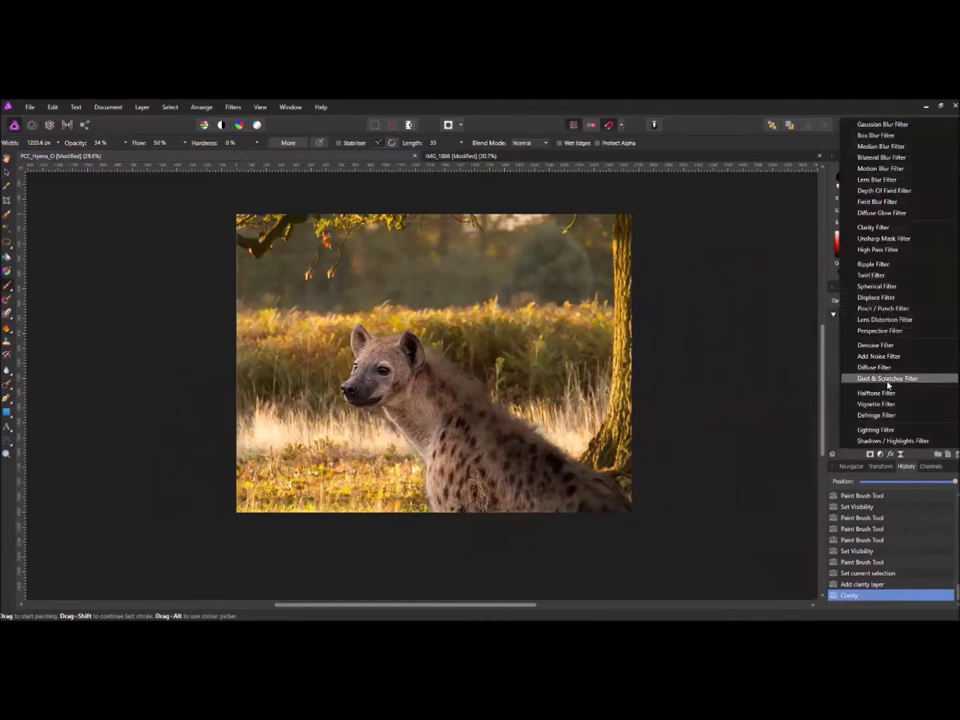
pyautogui.click(879, 455)
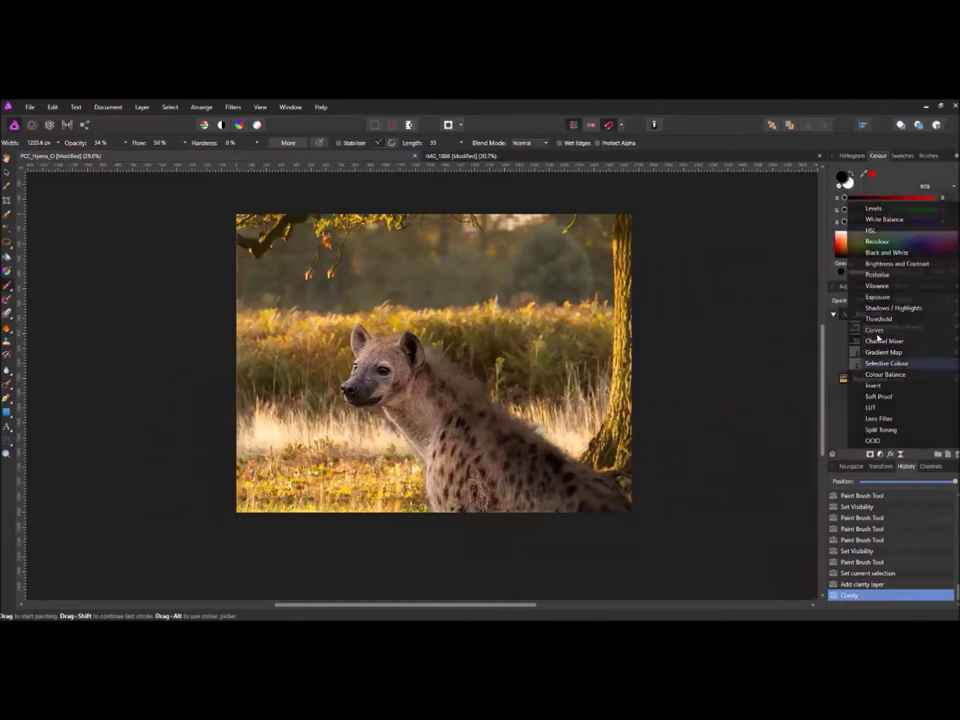
pyautogui.click(876, 331)
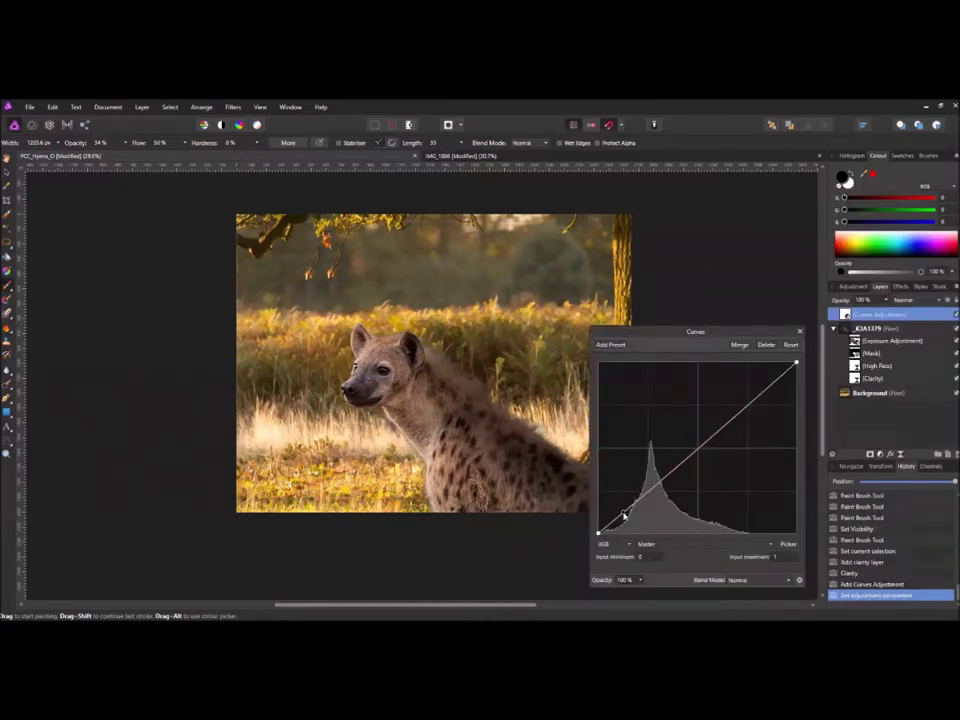
pyautogui.moveTo(625, 509); pyautogui.dragTo(629, 517)
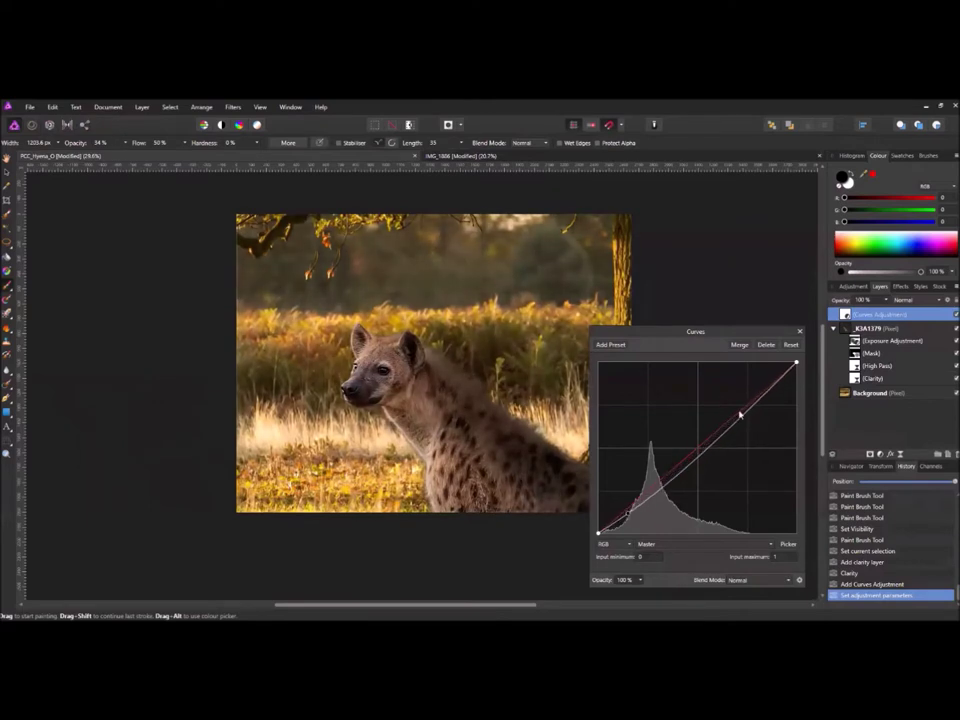
pyautogui.moveTo(745, 410); pyautogui.dragTo(741, 405)
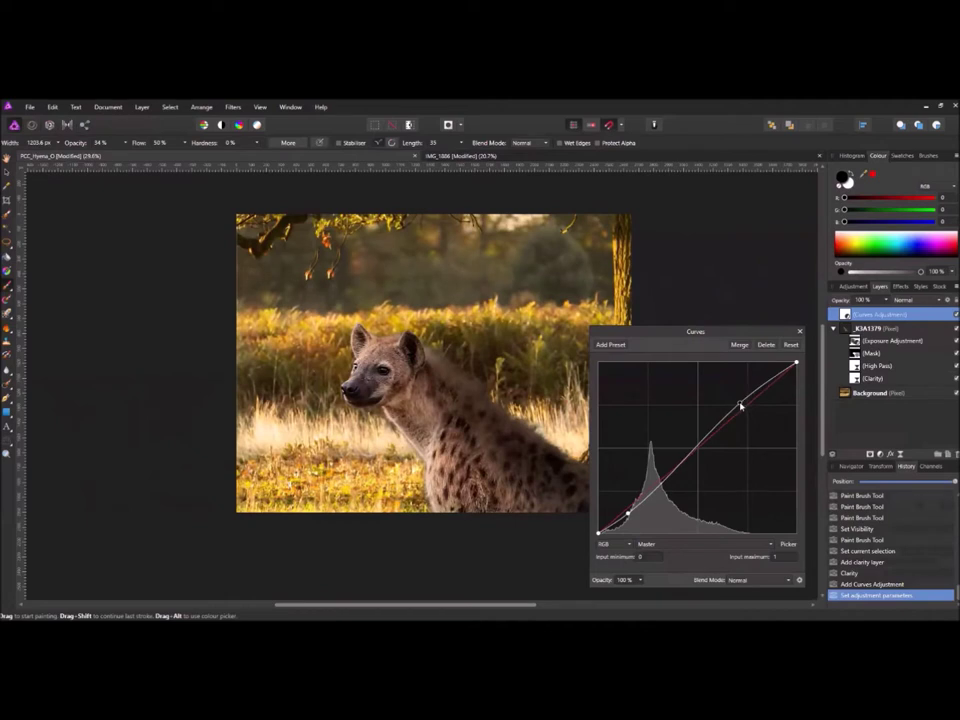
pyautogui.moveTo(629, 512); pyautogui.dragTo(633, 517)
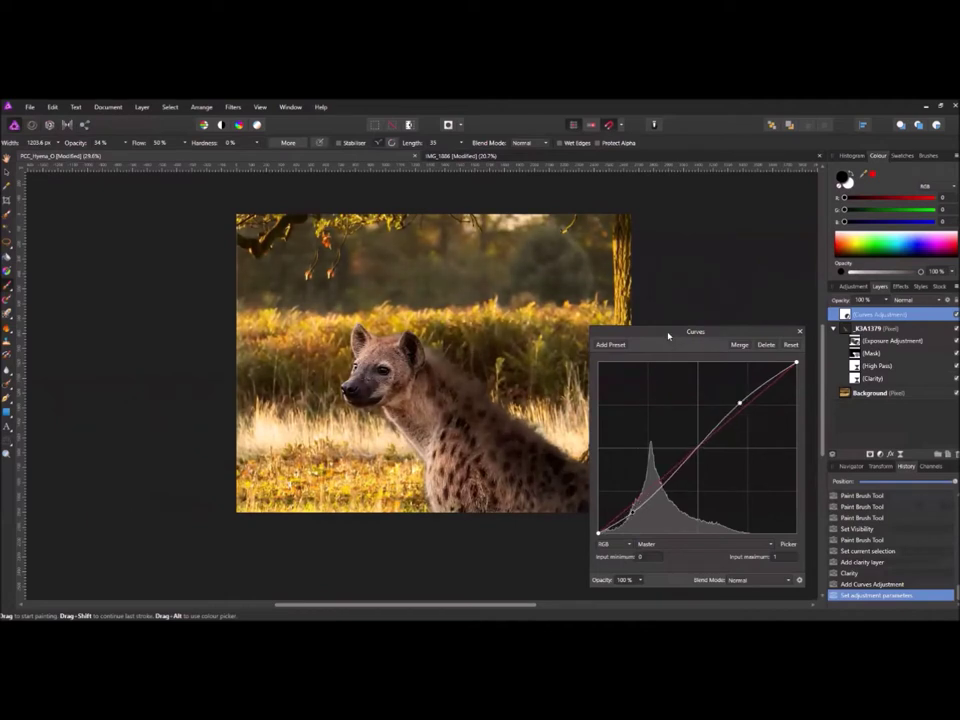
pyautogui.moveTo(668, 335); pyautogui.dragTo(678, 285)
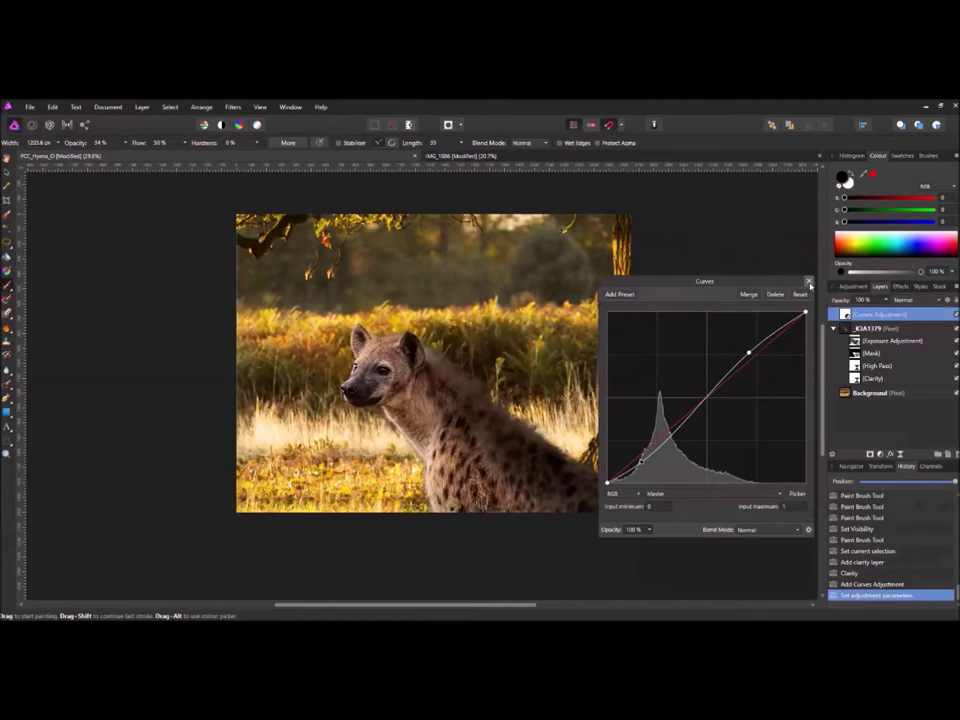
pyautogui.click(808, 282)
pyautogui.scroll(-2, 520, 425)
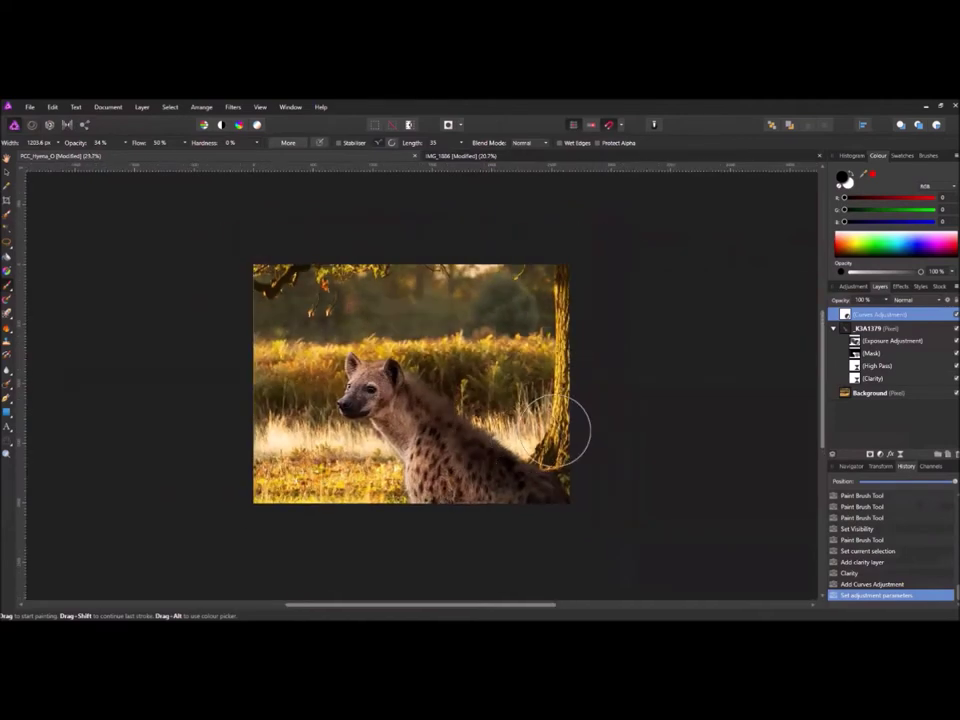
pyautogui.scroll(4, 394, 356)
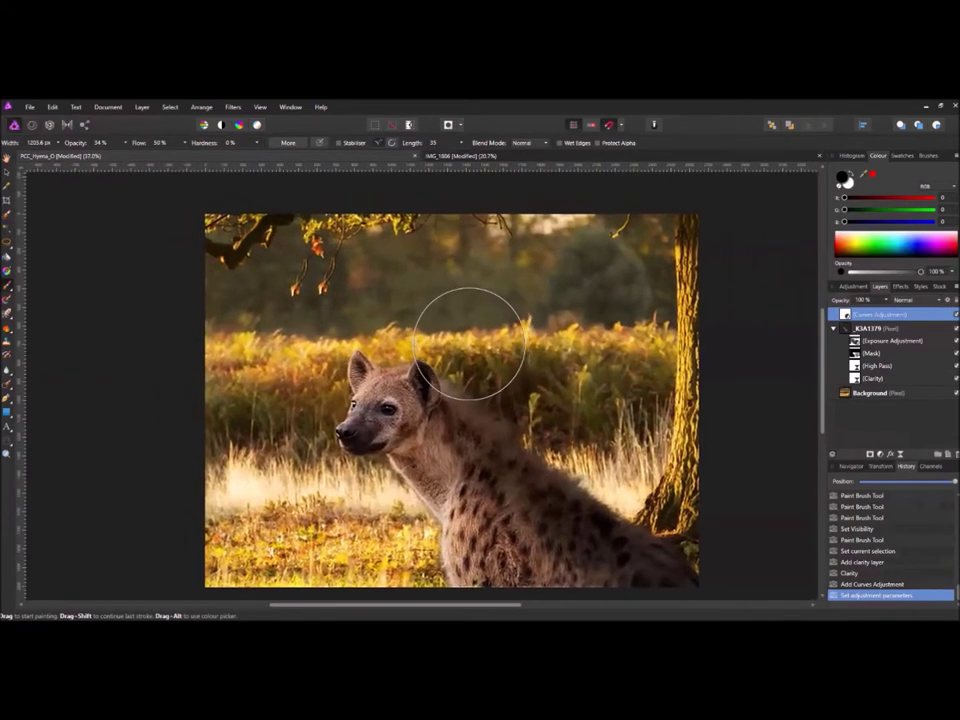